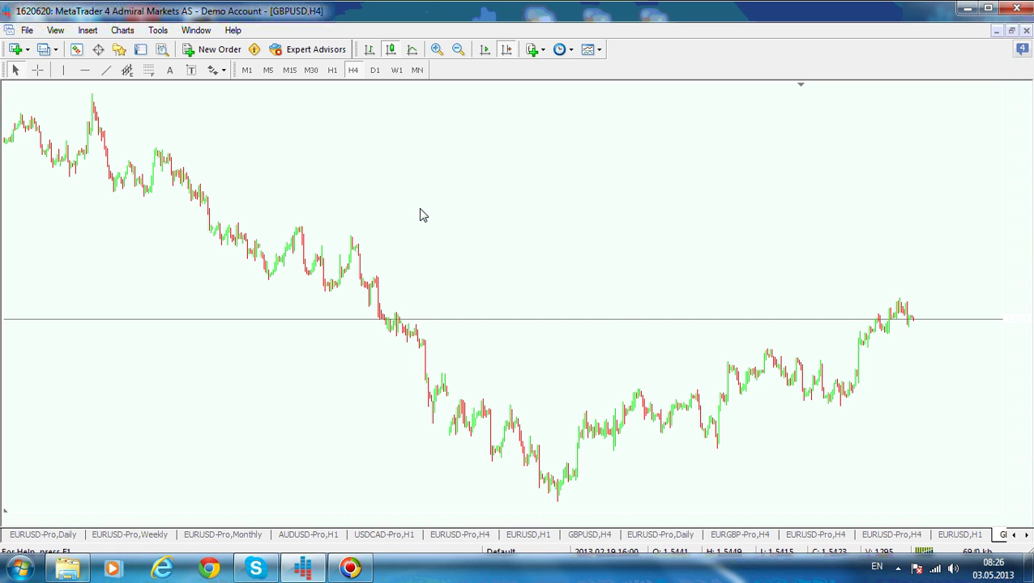
# Add horizontal lines at the chart's highest peak, 1.6380, and at its lowest low, 1.4830
pyautogui.click(84, 71)
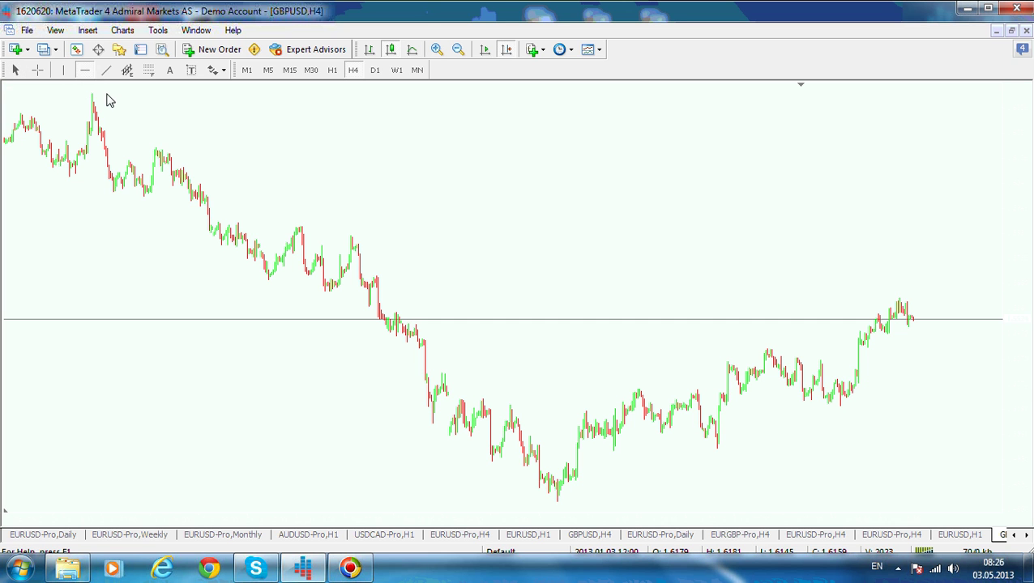
pyautogui.click(106, 94)
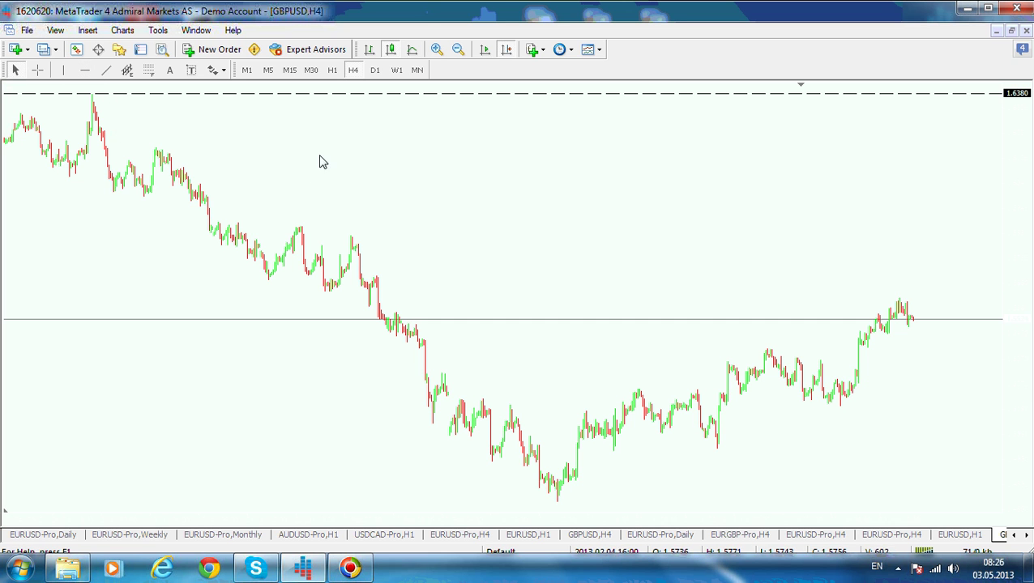
pyautogui.moveTo(300, 94); pyautogui.dragTo(662, 507)
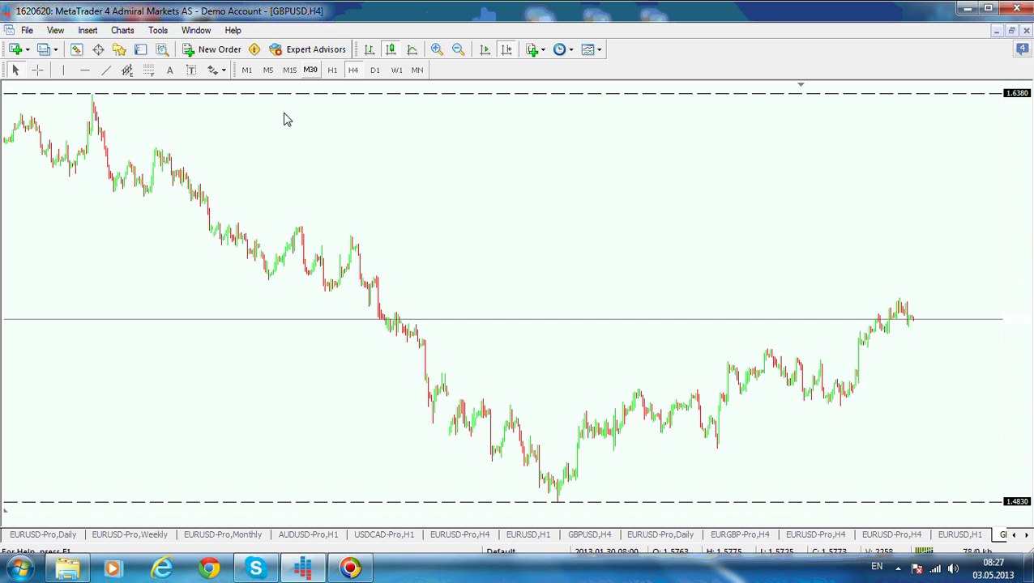
# Add the text label "1" below the first swing low, in Arial size 14 and DarkOrchid
pyautogui.click(169, 70)
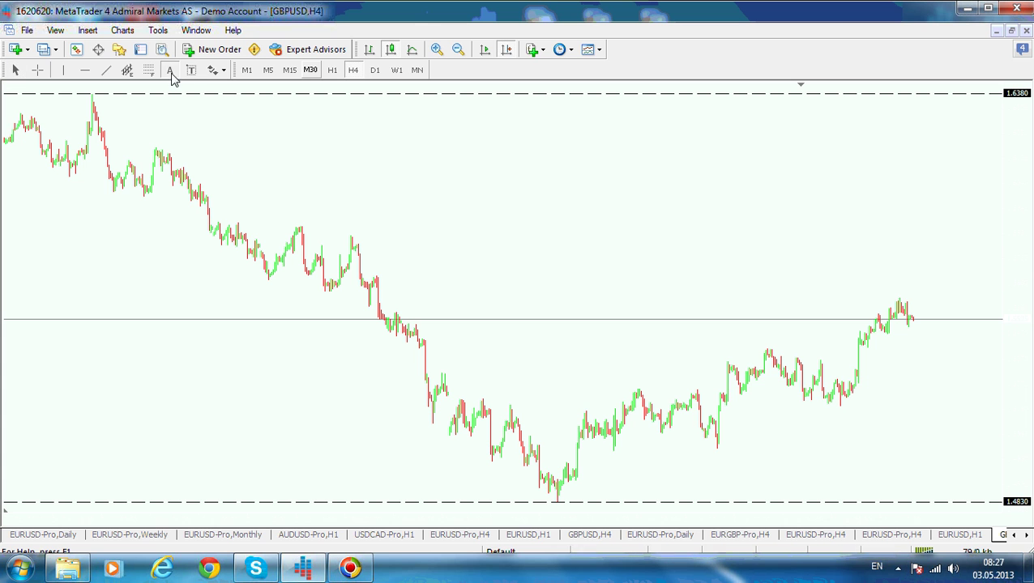
pyautogui.click(134, 222)
pyautogui.moveTo(490, 280); pyautogui.dragTo(421, 281)
pyautogui.write('1')
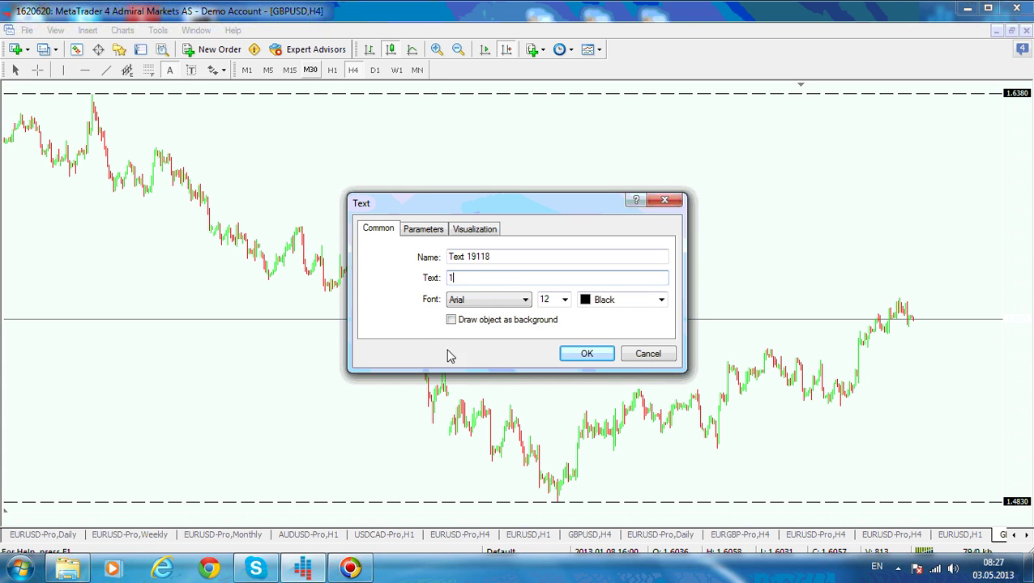
pyautogui.click(565, 299)
pyautogui.click(555, 366)
pyautogui.click(661, 300)
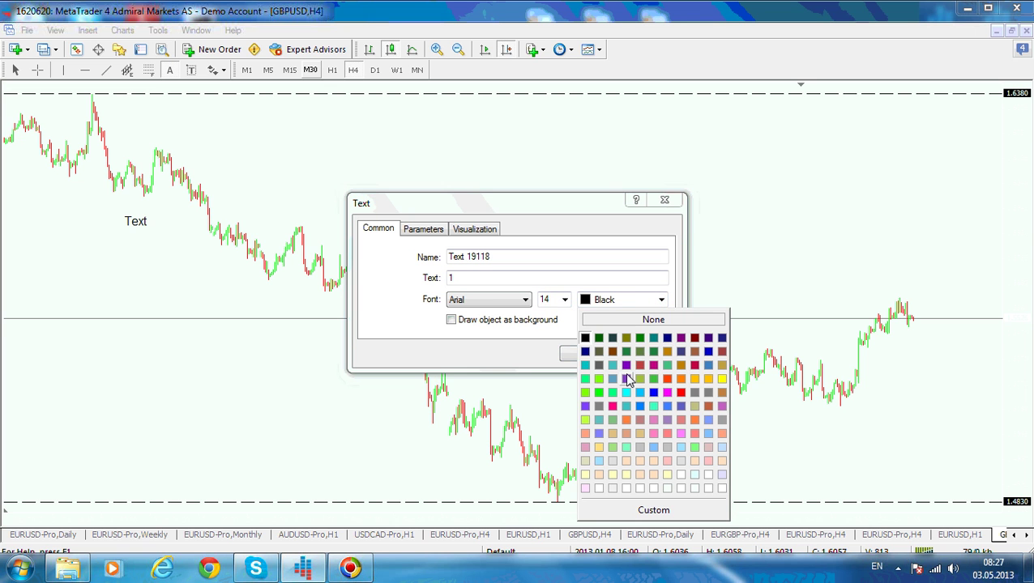
pyautogui.click(628, 376)
pyautogui.click(587, 353)
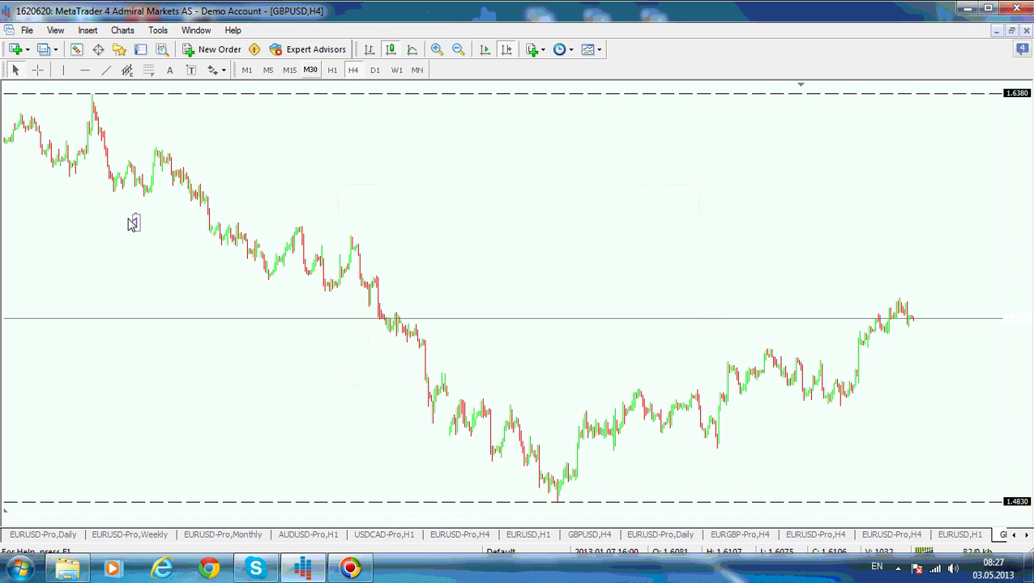
# Copy the "1" label above the following swing high and change the copy's text to "2"
pyautogui.rightClick(156, 131)
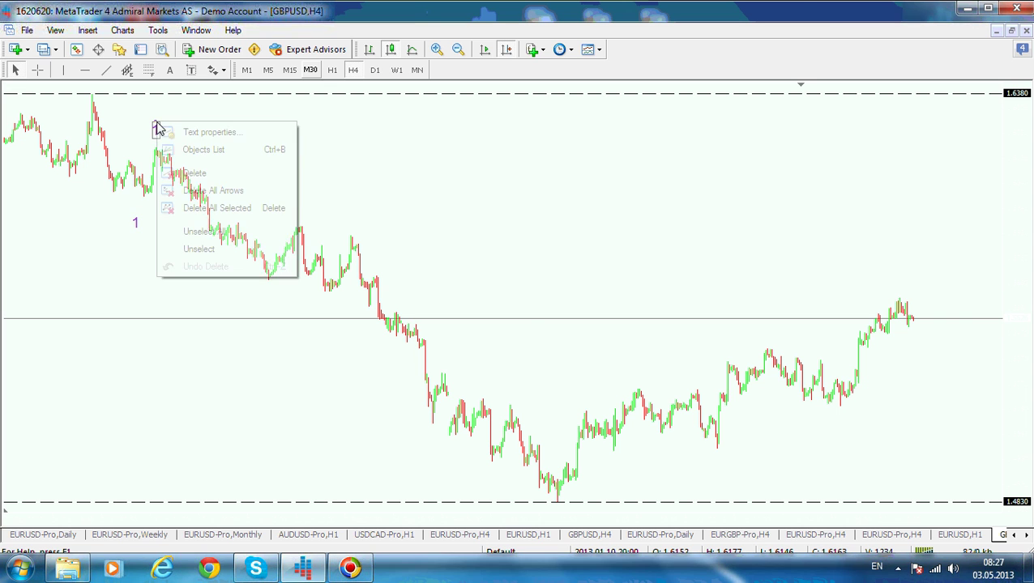
pyautogui.click(205, 136)
pyautogui.press('Tab')
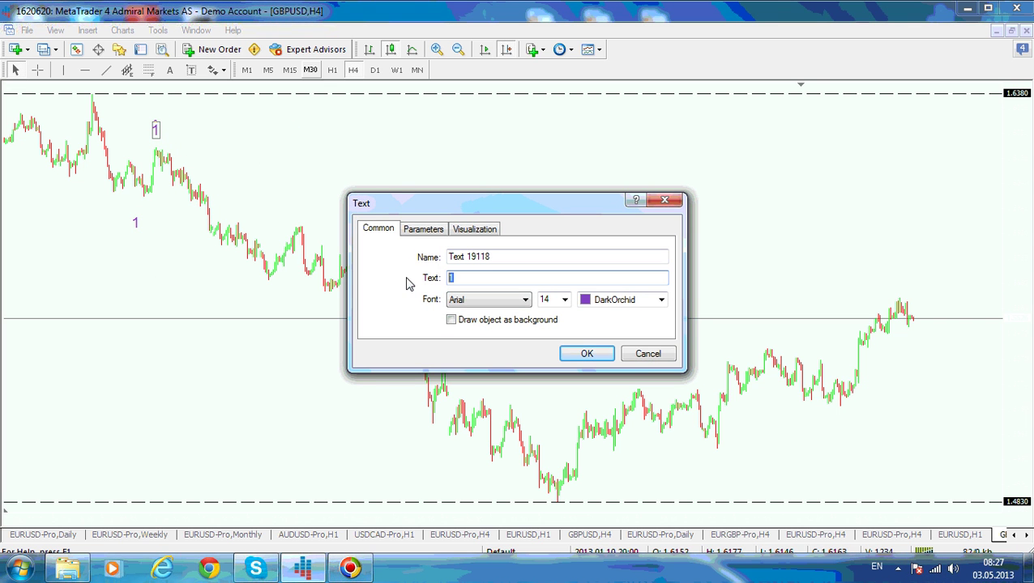
pyautogui.write('2')
pyautogui.click(587, 354)
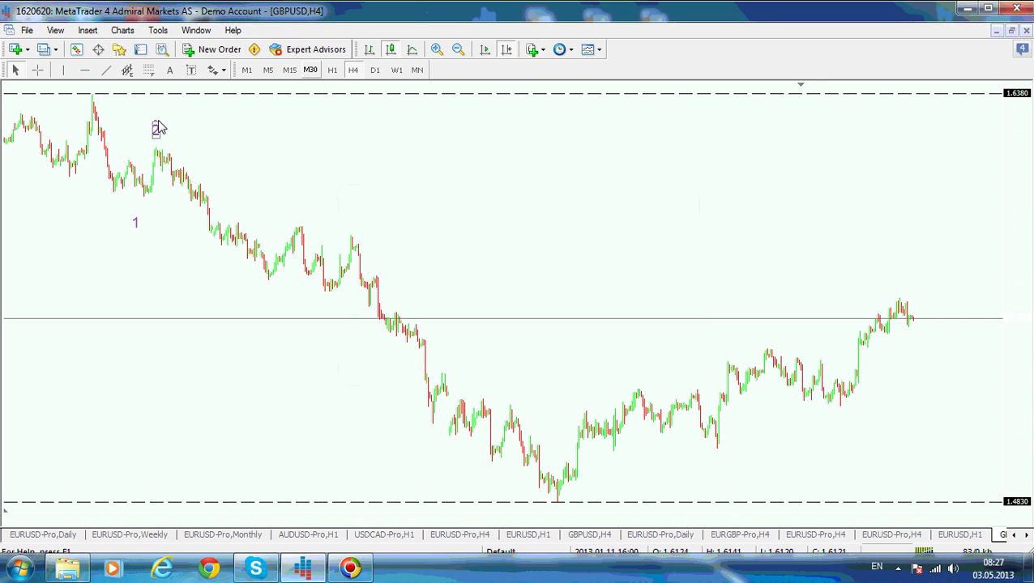
# Add a vertical line at the major peak on 2013.01.02 00:00 and set its line style to dotted
pyautogui.click(64, 71)
pyautogui.click(93, 129)
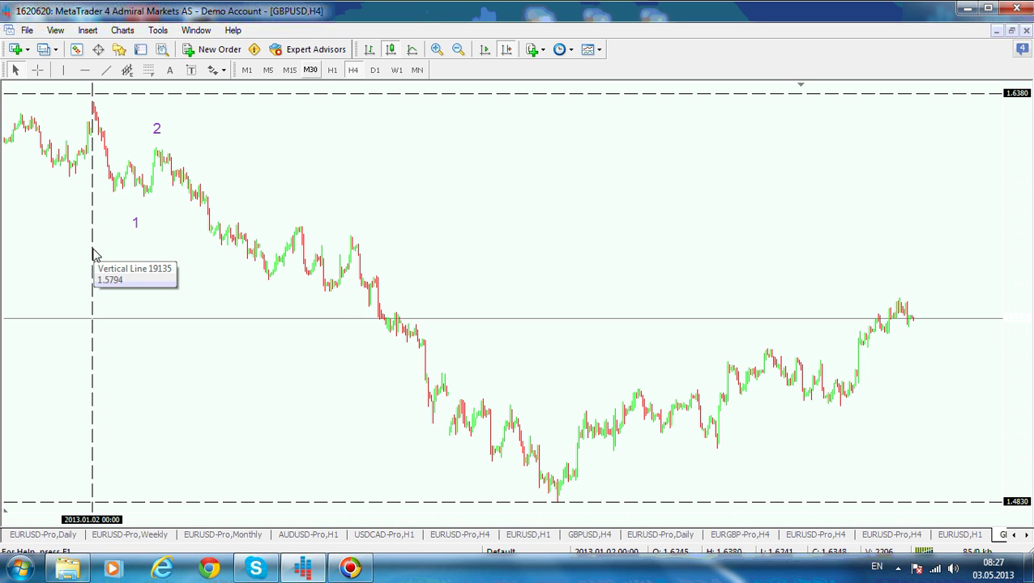
pyautogui.doubleClick(92, 296)
pyautogui.rightClick(94, 293)
pyautogui.click(142, 301)
pyautogui.click(596, 300)
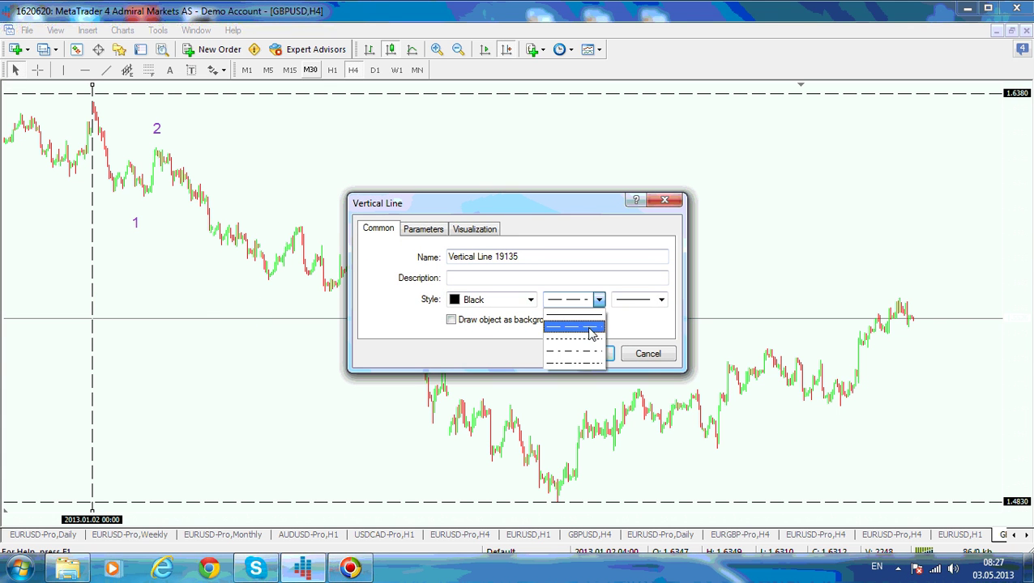
pyautogui.click(587, 350)
pyautogui.click(587, 354)
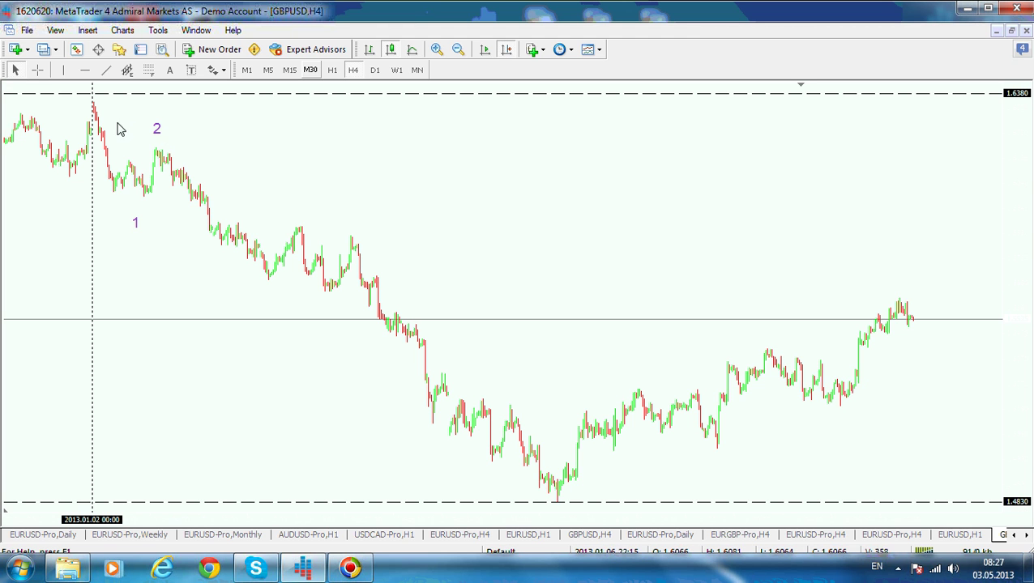
# Draw a Fibonacci expansion from the major peak to the low at label 1 and back up to the high at label 2
pyautogui.click(86, 33)
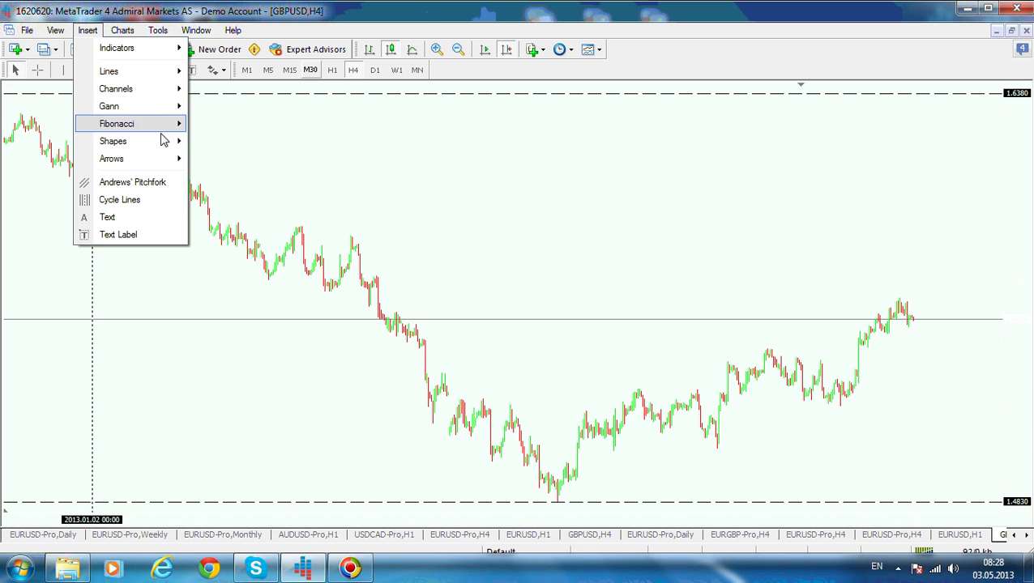
pyautogui.moveTo(161, 126)
pyautogui.click(243, 193)
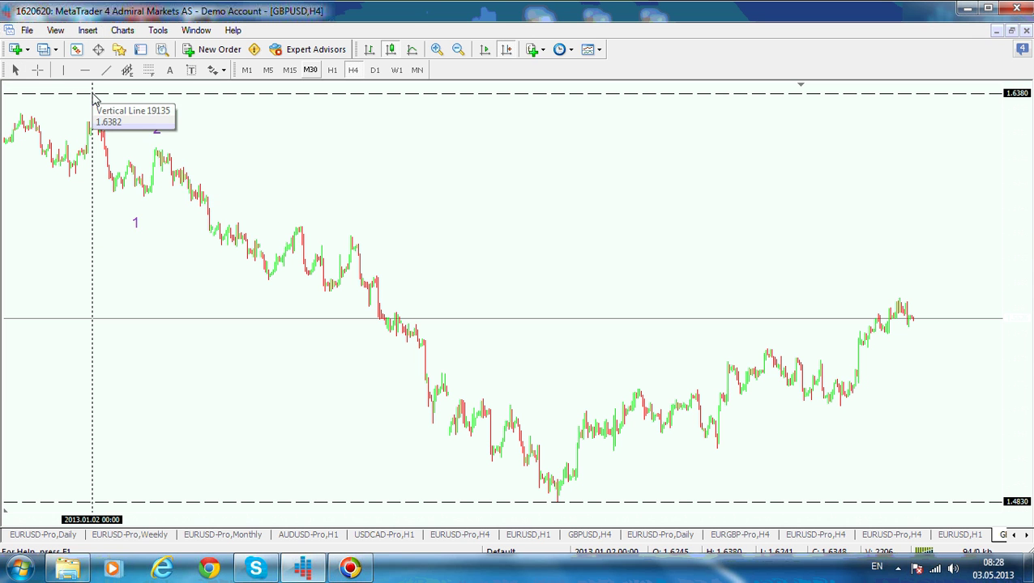
pyautogui.moveTo(92, 99)
pyautogui.mouseDown()
pyautogui.moveTo(138, 212)
pyautogui.moveTo(146, 205)
pyautogui.mouseUp()
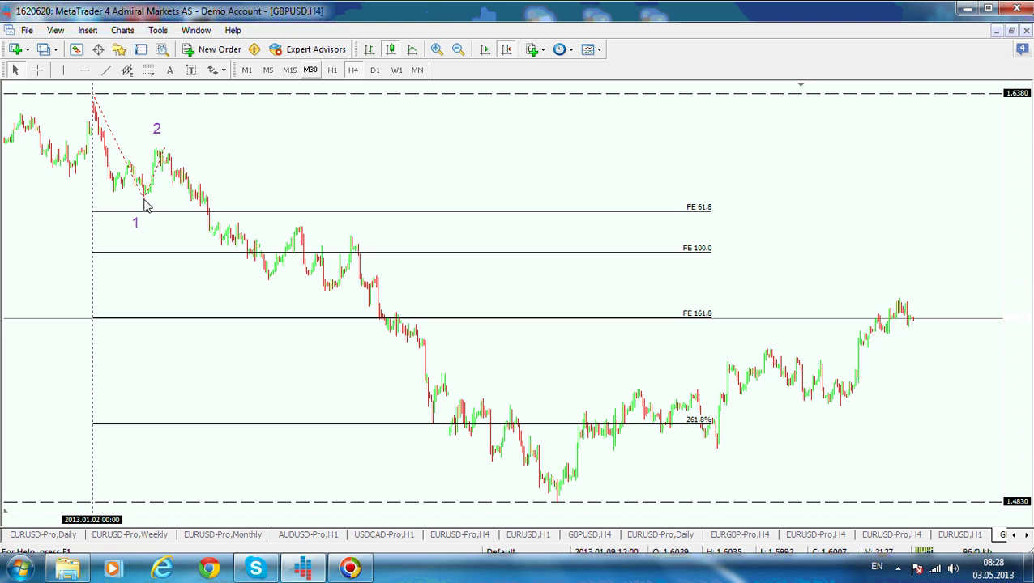
pyautogui.moveTo(158, 154); pyautogui.dragTo(159, 156)
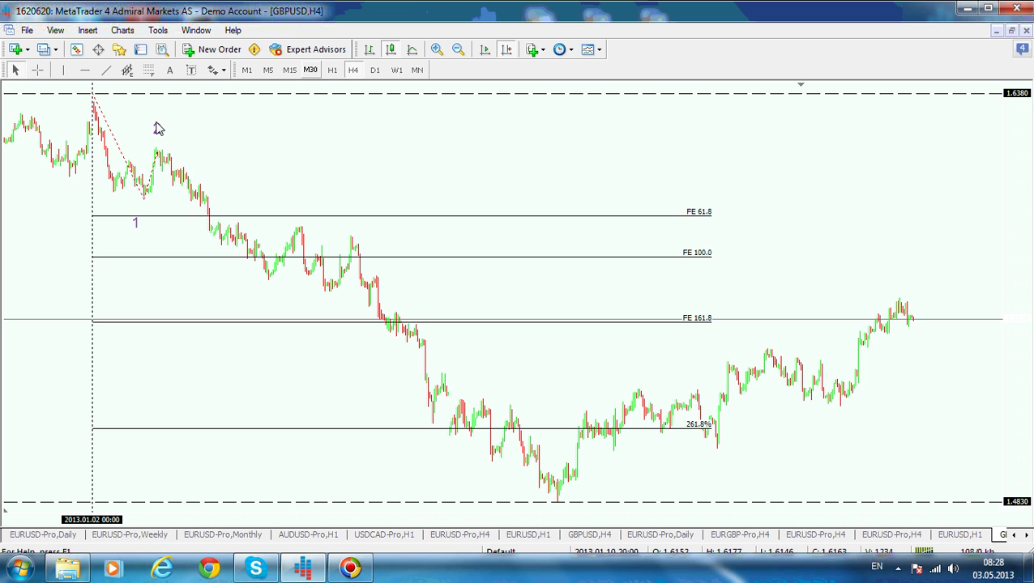
# Copy the "2" label below the next major swing low and change the copy's text to "3"
pyautogui.moveTo(159, 127); pyautogui.dragTo(267, 299)
pyautogui.rightClick(267, 298)
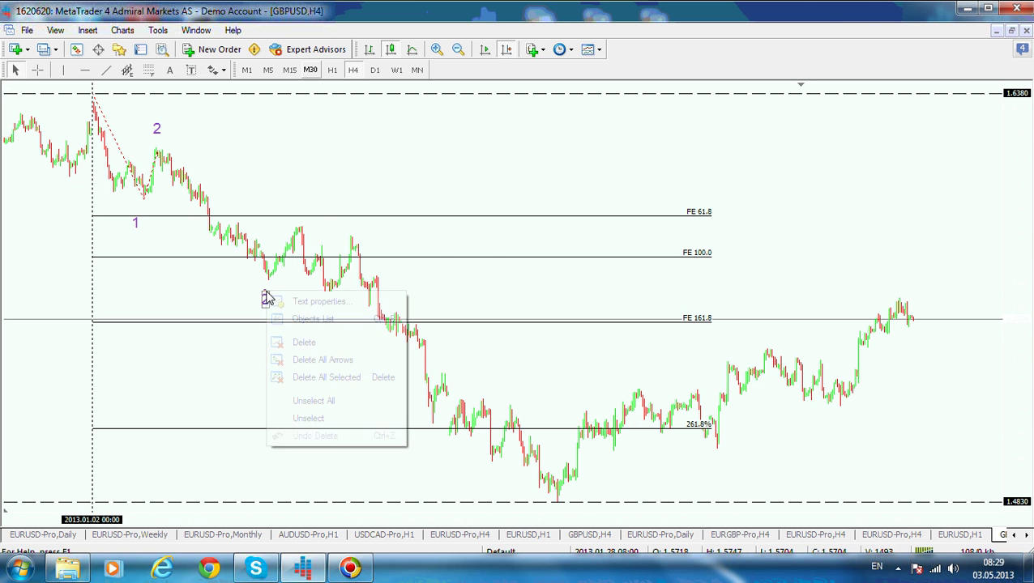
pyautogui.click(335, 300)
pyautogui.doubleClick(454, 277)
pyautogui.write('3')
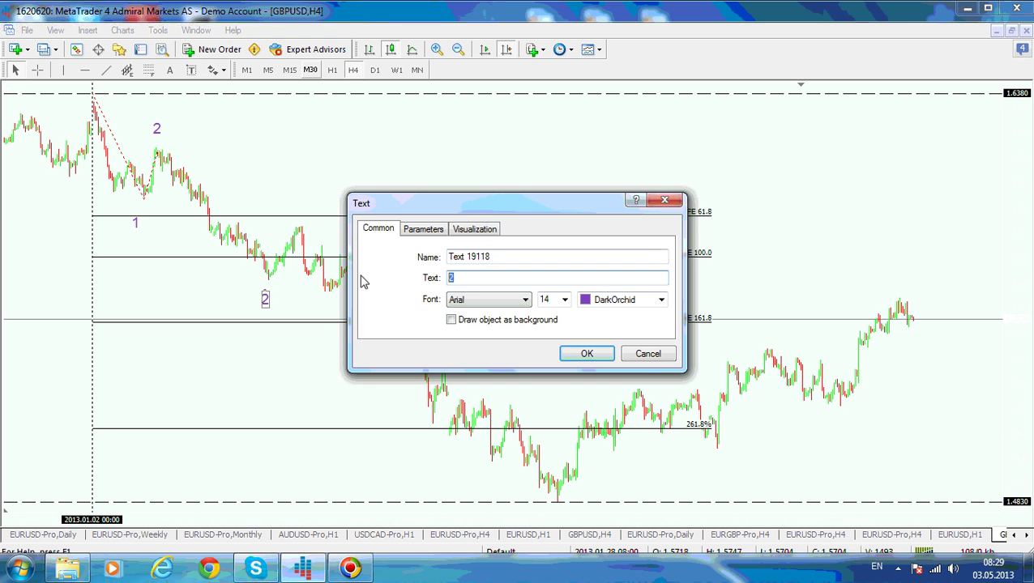
pyautogui.click(587, 354)
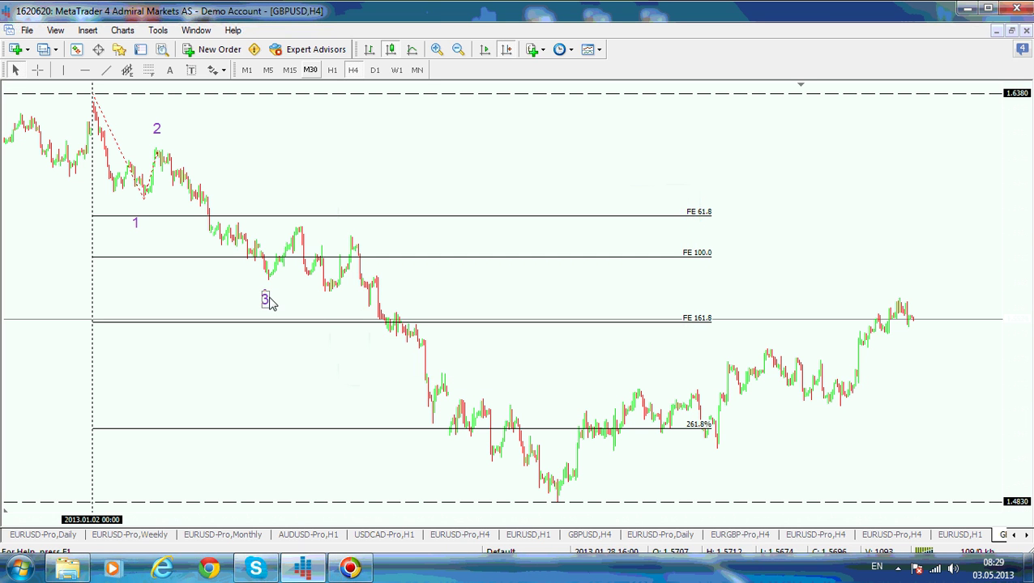
# Copy the "3" label above the rebound high that follows and change the copy's text to "4"
pyautogui.doubleClick(265, 299)
pyautogui.moveTo(305, 204); pyautogui.dragTo(303, 204)
pyautogui.rightClick(301, 202)
pyautogui.click(373, 213)
pyautogui.press('Tab')
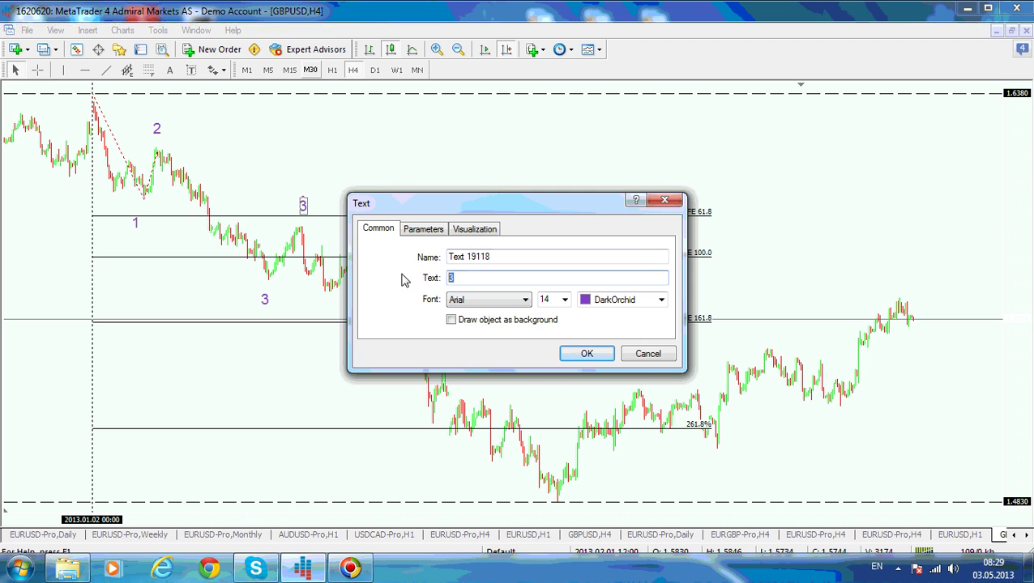
pyautogui.write('4')
pyautogui.click(585, 354)
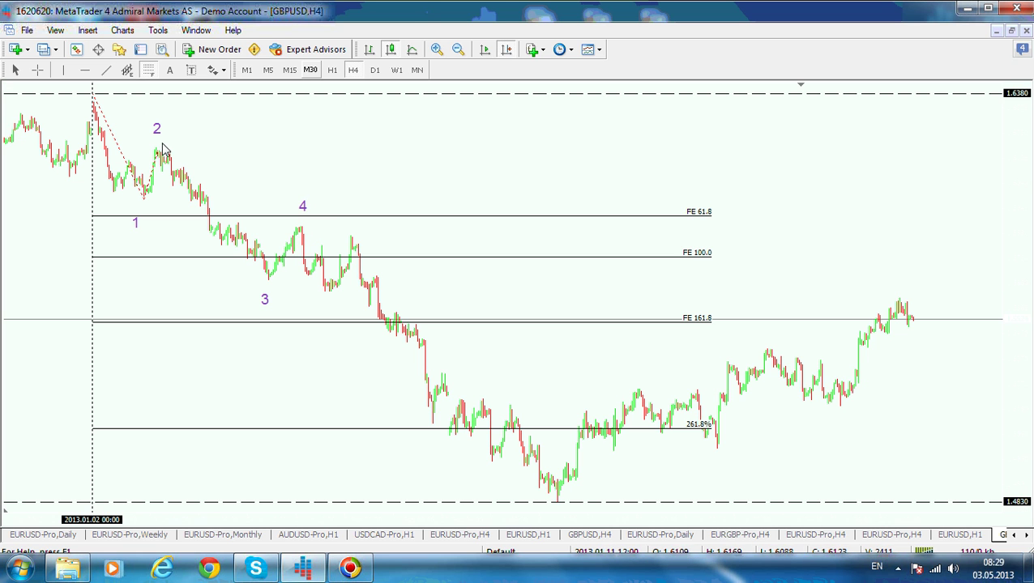
# Draw a temporary Fibonacci retracement from the high at label 2 to the low at label 3, and delete it
pyautogui.moveTo(157, 148)
pyautogui.mouseDown()
pyautogui.moveTo(273, 278)
pyautogui.moveTo(270, 289)
pyautogui.mouseUp()
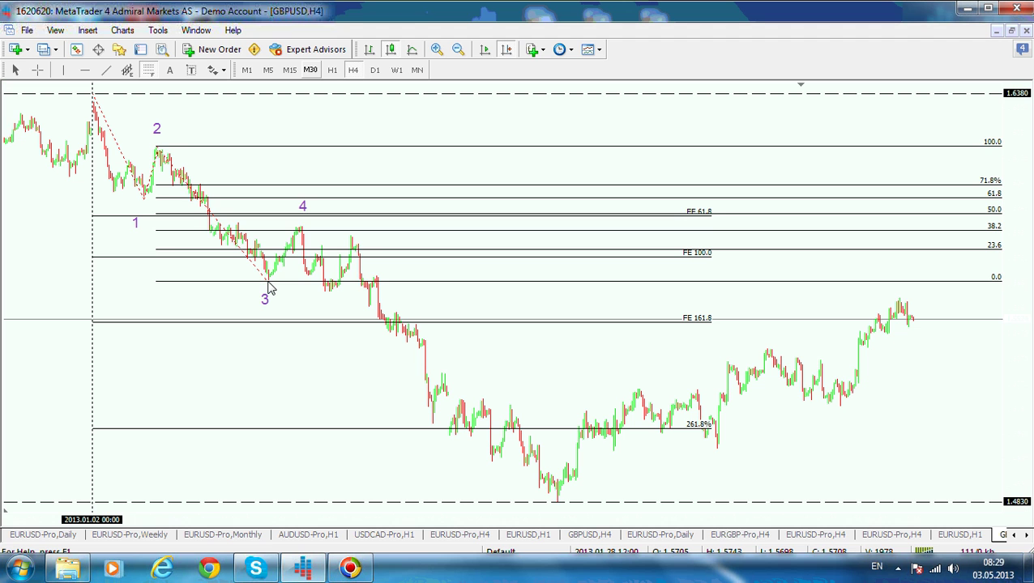
pyautogui.moveTo(270, 290); pyautogui.dragTo(268, 281)
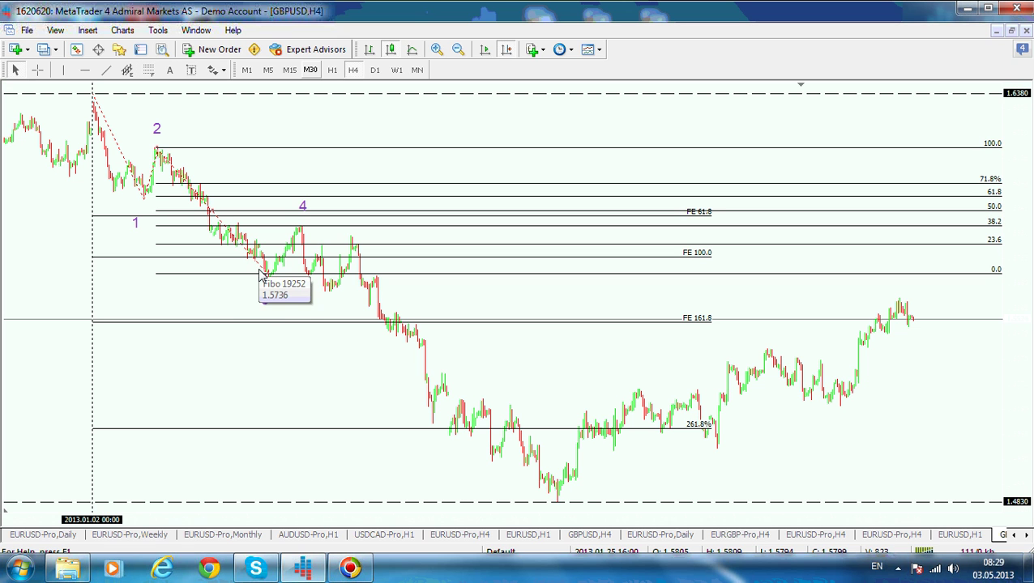
pyautogui.press('Delete')
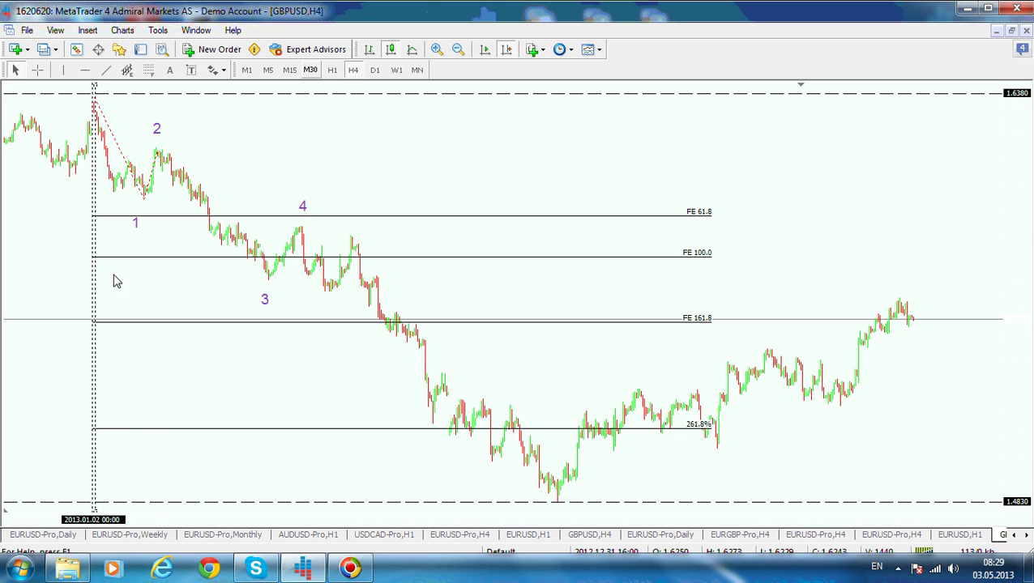
# Place copies of the dotted vertical line at 2013.01.09 12:00, 2013.01.11 00:00 and 2013.01.28 08:00, at the turning points of waves 1, 2 and 3
pyautogui.click(144, 276)
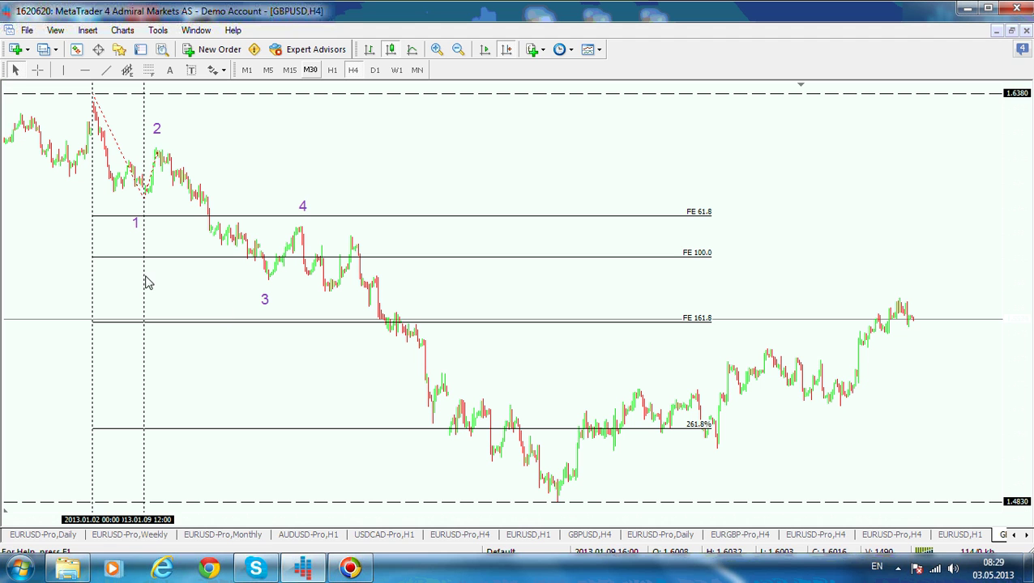
pyautogui.moveTo(147, 281); pyautogui.dragTo(160, 281)
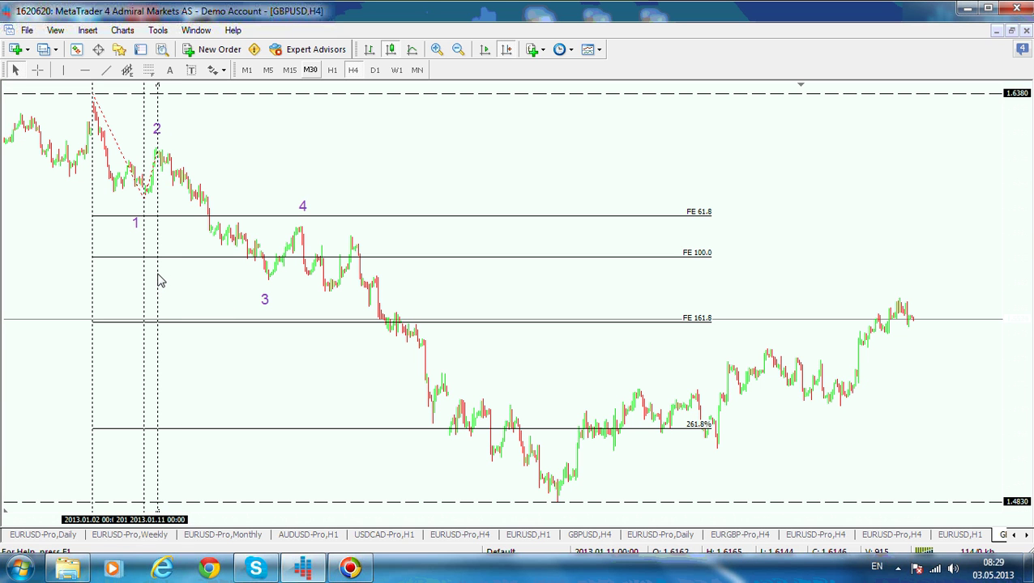
pyautogui.moveTo(159, 281); pyautogui.dragTo(268, 300)
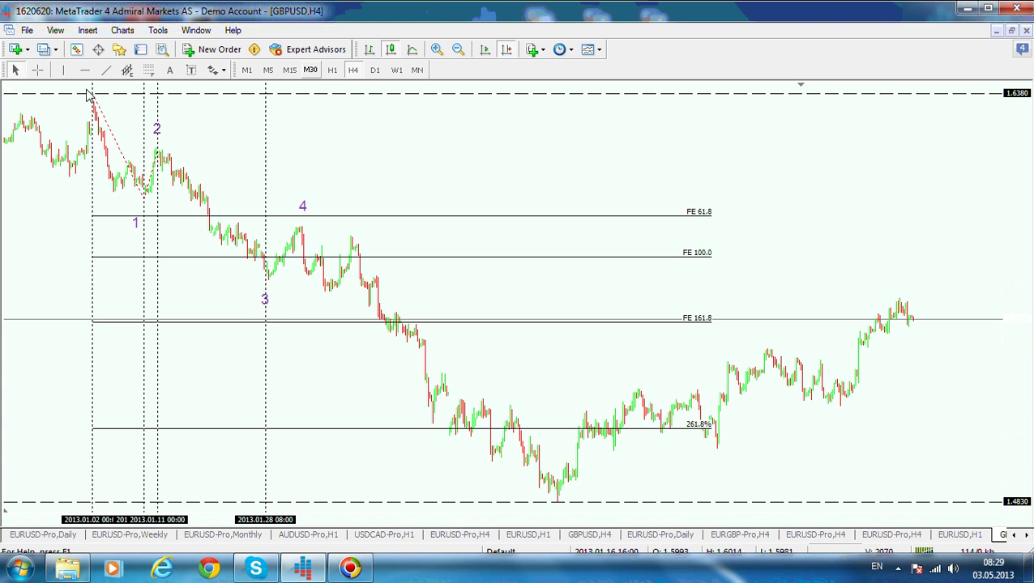
# Draw a rectangle between the first two vertical lines, from the 1.6380 line to just above the 261.8% level, and colour it light orange
pyautogui.click(88, 30)
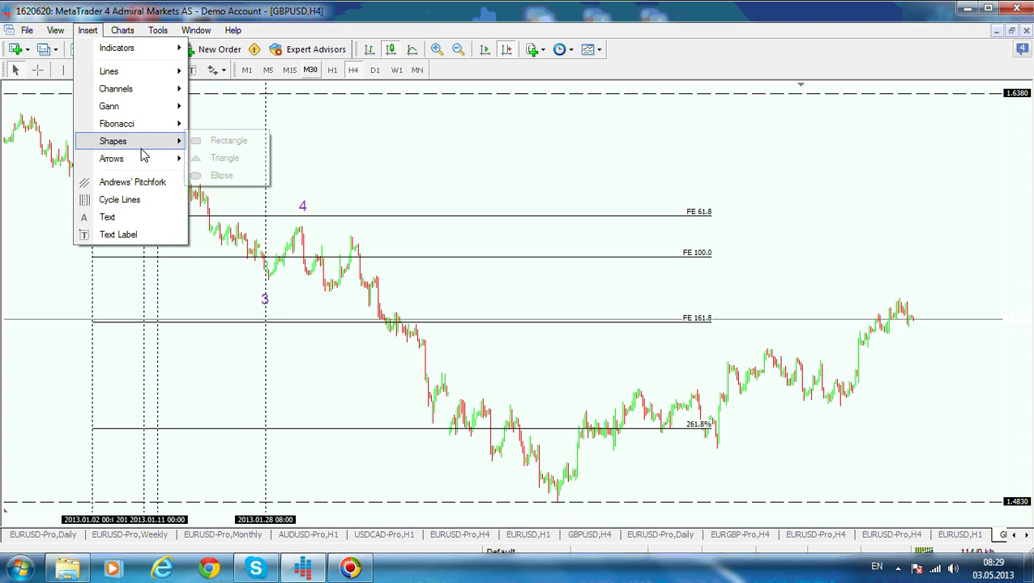
pyautogui.click(231, 141)
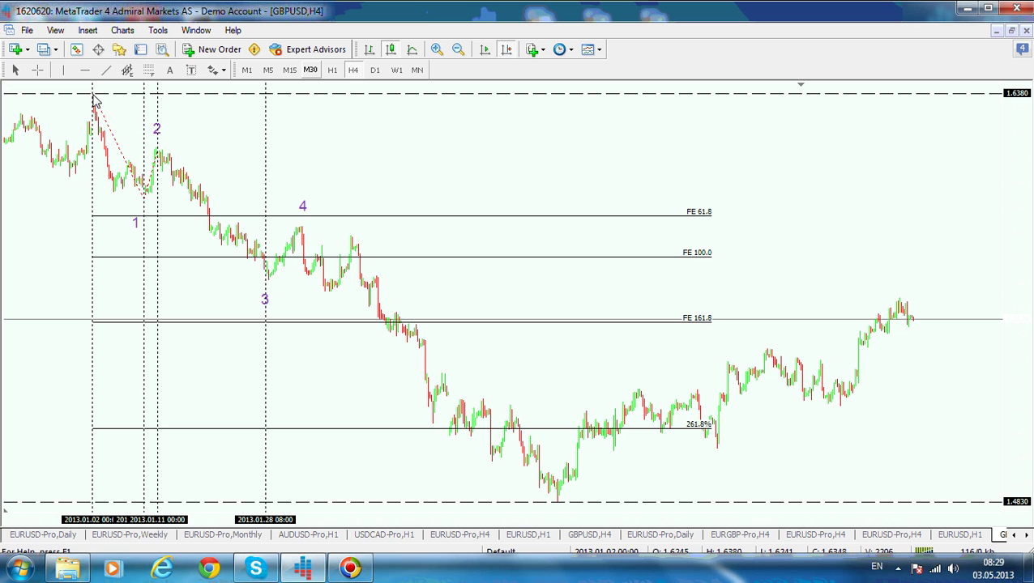
pyautogui.moveTo(93, 94); pyautogui.dragTo(144, 407)
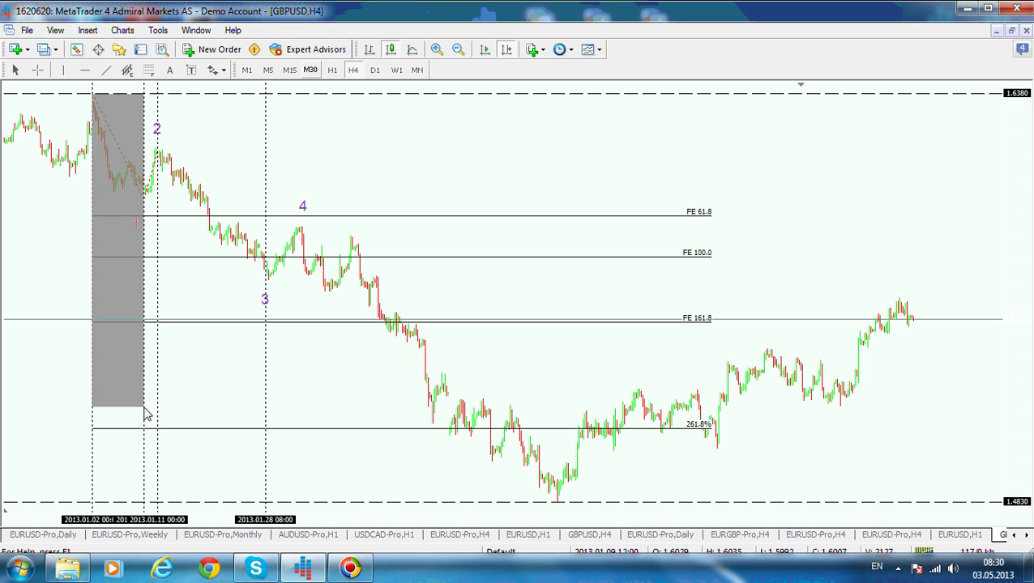
pyautogui.rightClick(114, 245)
pyautogui.click(121, 253)
pyautogui.click(531, 300)
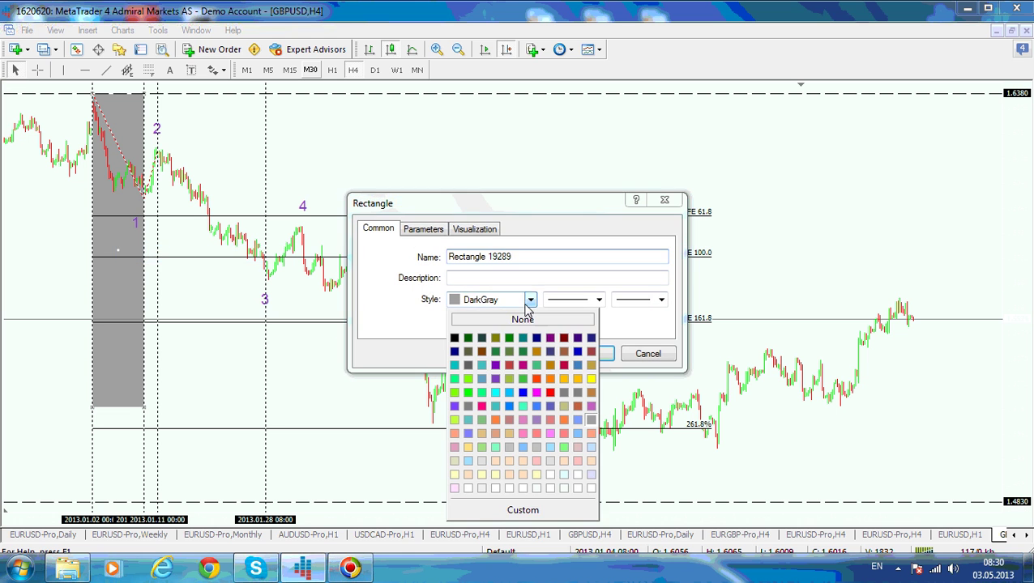
pyautogui.click(592, 464)
pyautogui.click(571, 355)
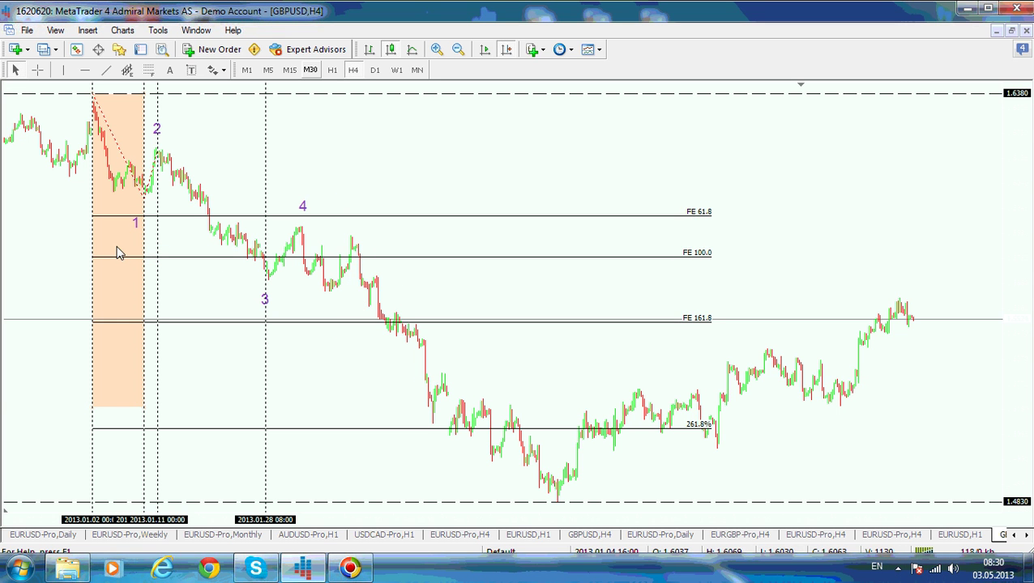
# Copy the orange rectangle into wave 3, stretch it from the 2013.01.11 line to the 2013.01.28 line, and colour it light lavender
pyautogui.moveTo(117, 253); pyautogui.dragTo(187, 254)
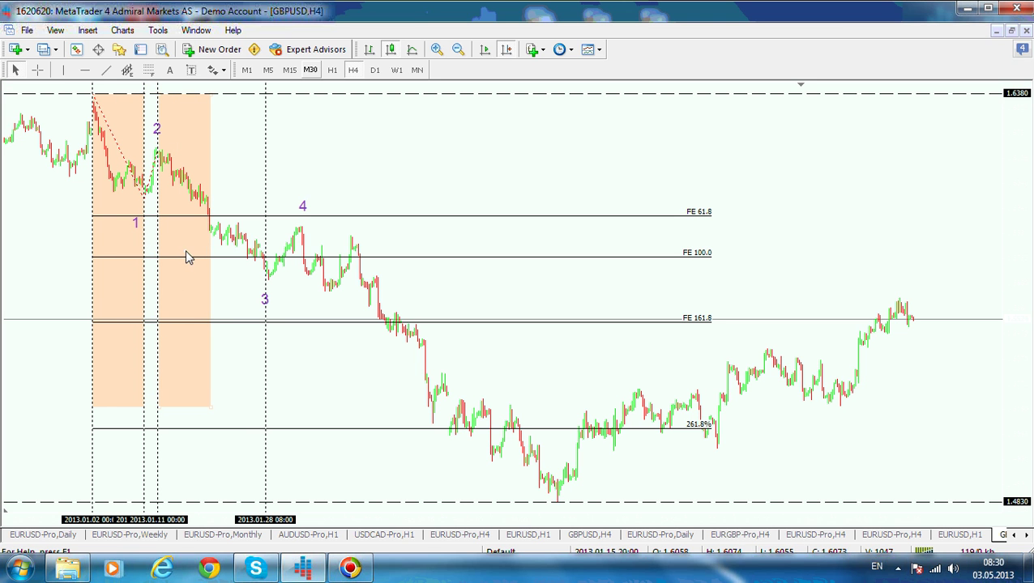
pyautogui.moveTo(211, 406); pyautogui.dragTo(268, 429)
pyautogui.rightClick(216, 266)
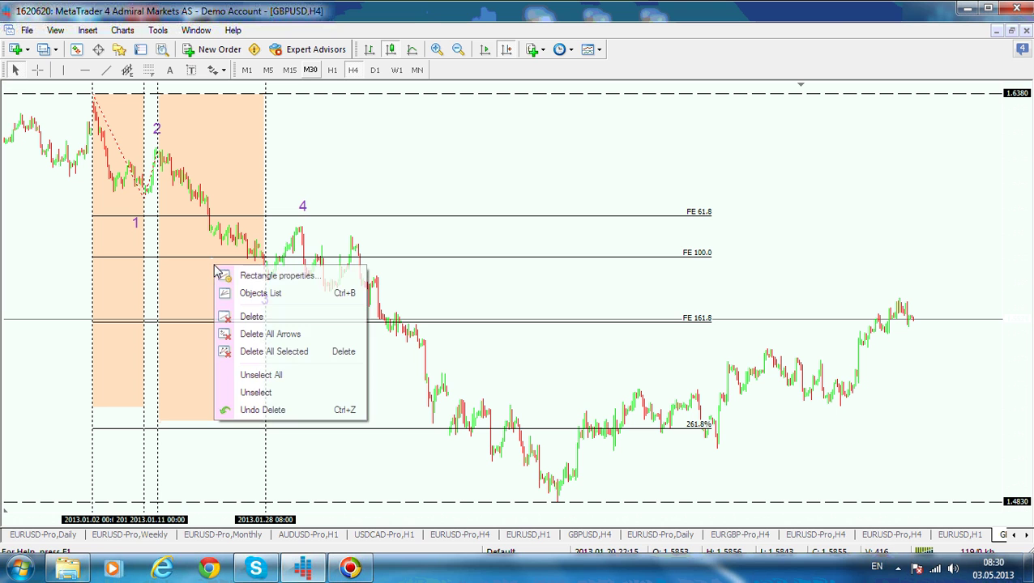
pyautogui.click(276, 276)
pyautogui.click(528, 299)
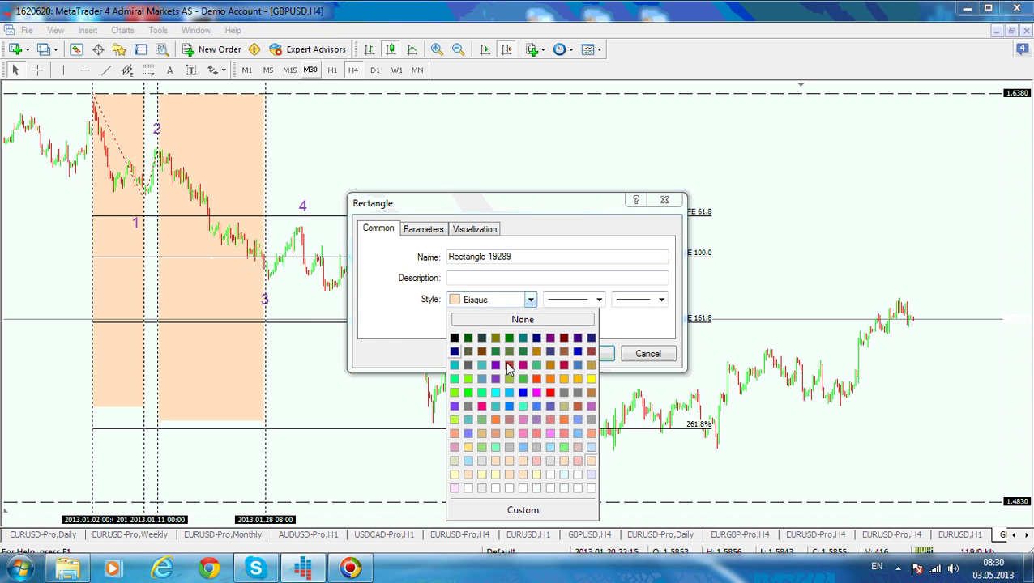
pyautogui.click(580, 473)
pyautogui.click(584, 351)
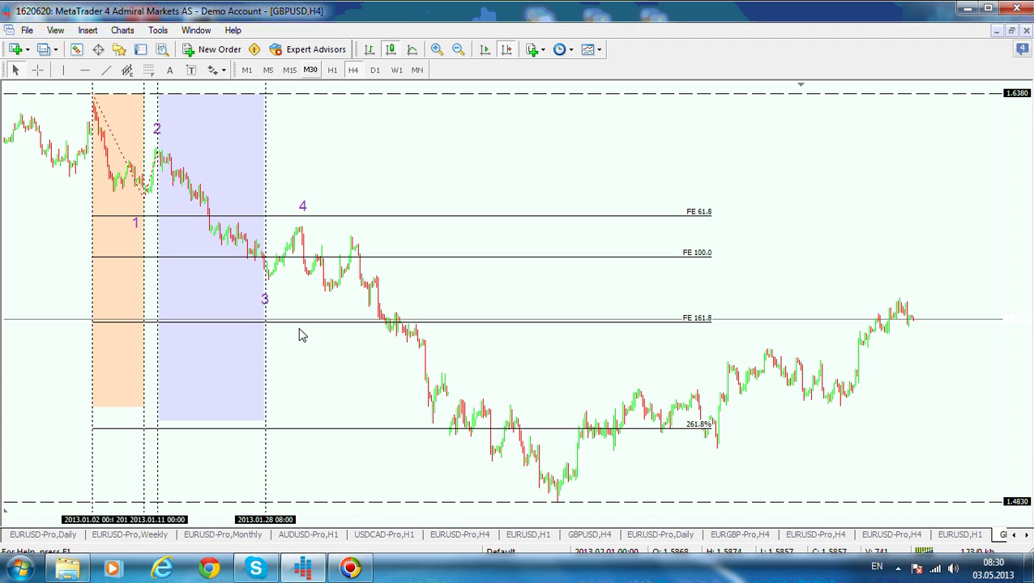
# Place a copy of the dotted vertical line at 2013.02.01 08:00 on label 4, and delete the existing Fibonacci expansion
pyautogui.doubleClick(266, 345)
pyautogui.moveTo(266, 345); pyautogui.dragTo(304, 347)
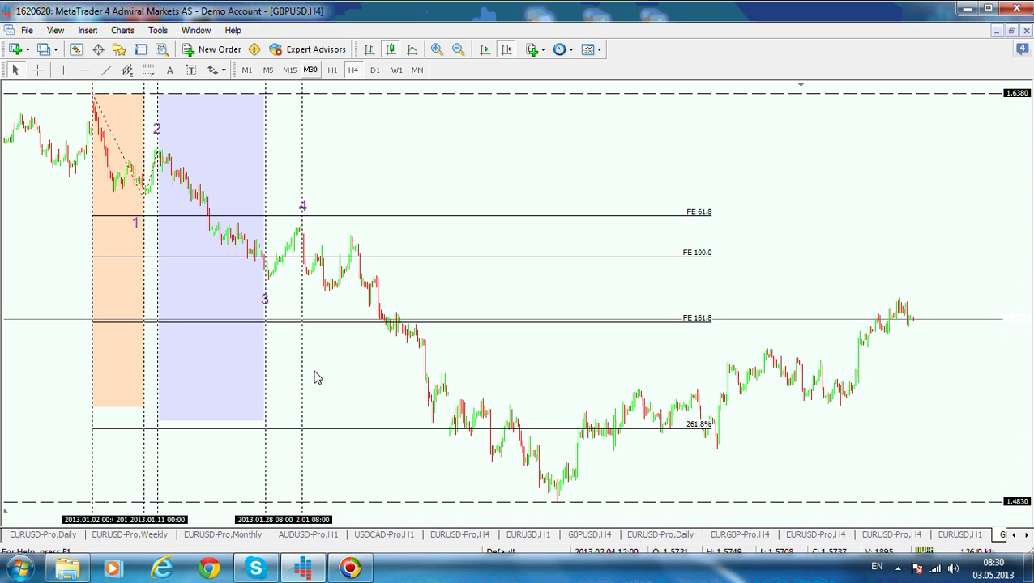
pyautogui.moveTo(99, 136)
pyautogui.moveTo(219, 229)
pyautogui.press('Delete')
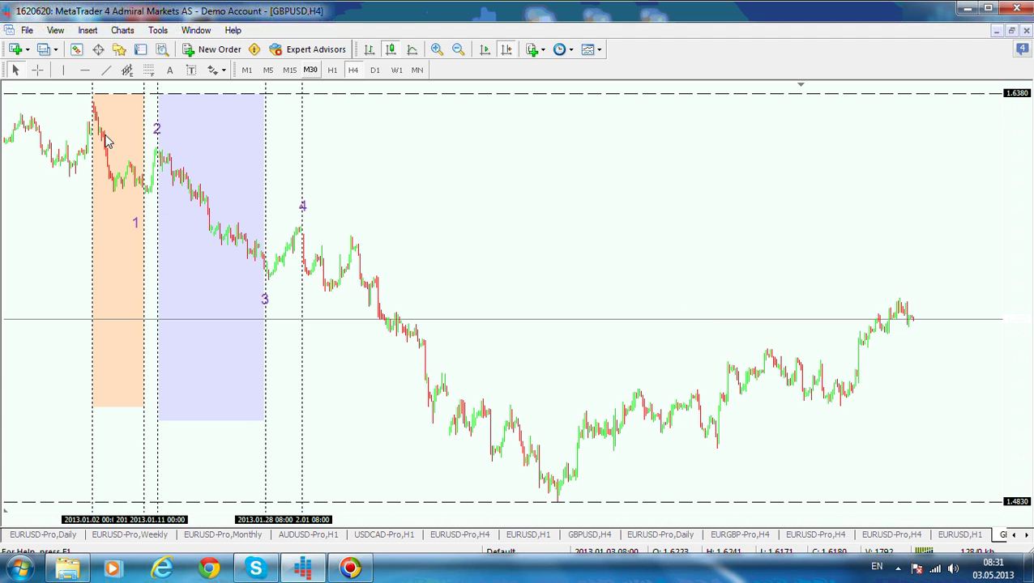
# Draw a Fibonacci expansion from the high at label 2 to the low at label 3 and back to the high at label 4
pyautogui.click(86, 31)
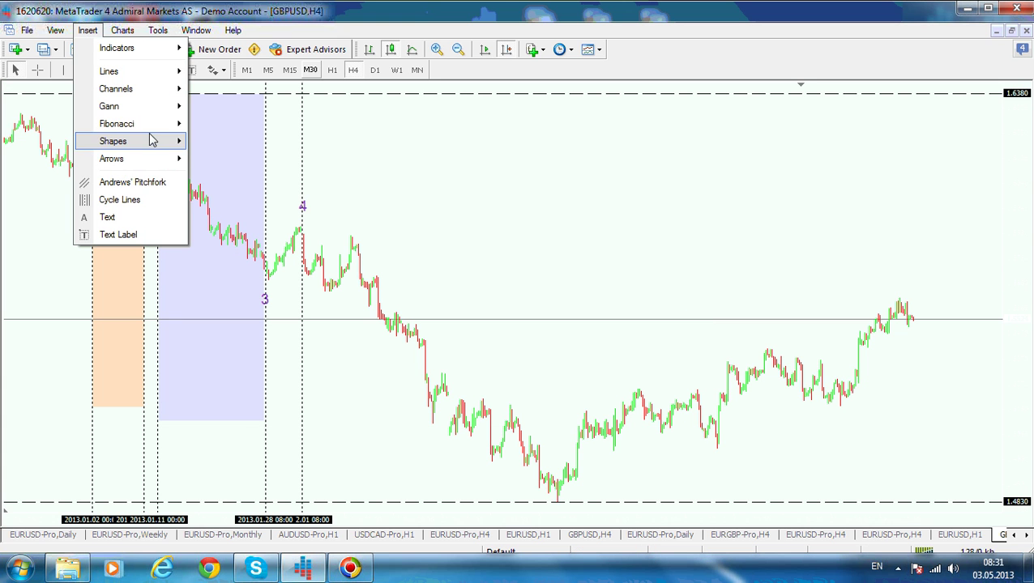
pyautogui.moveTo(151, 128)
pyautogui.click(247, 201)
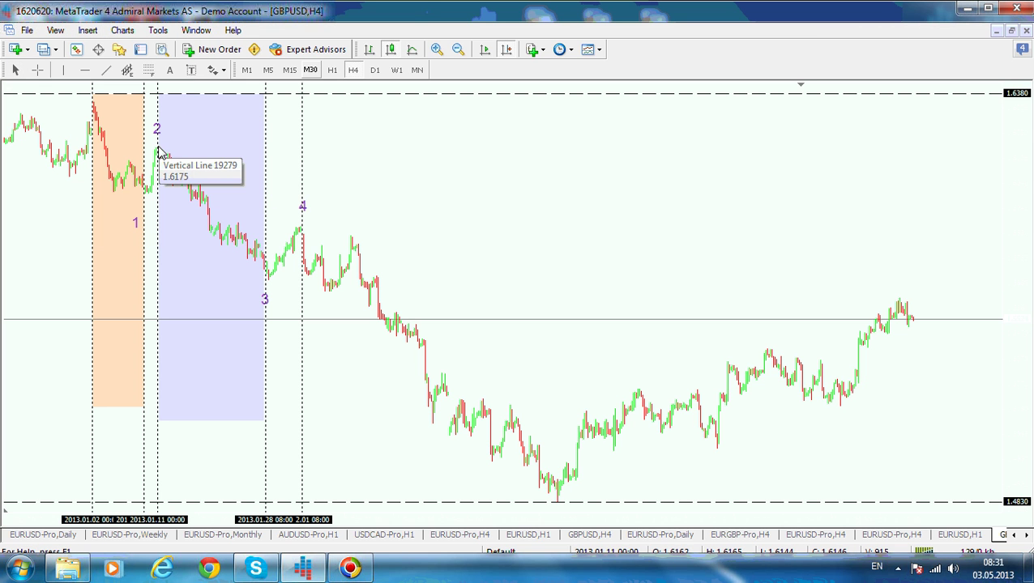
pyautogui.moveTo(158, 152); pyautogui.dragTo(272, 293)
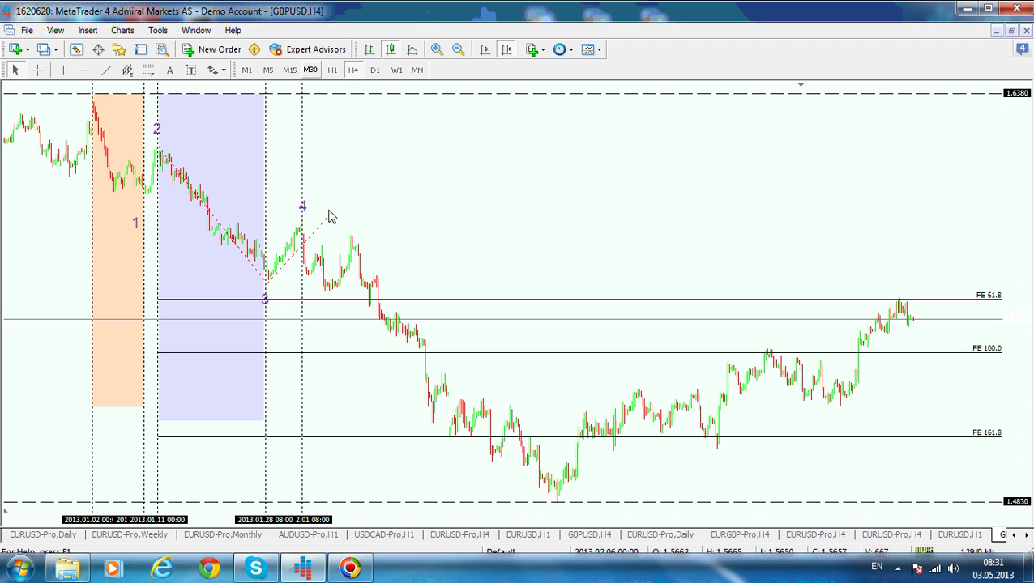
pyautogui.moveTo(328, 221); pyautogui.dragTo(292, 245)
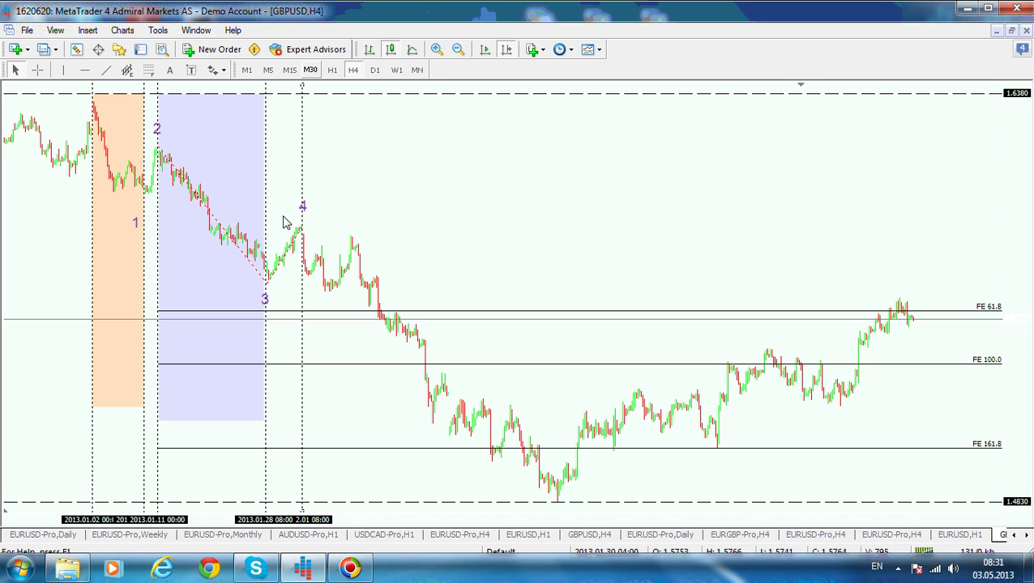
# Draw a small rectangle across the FE 161.8 level where the falling price meets it, and colour it grey
pyautogui.click(88, 30)
pyautogui.moveTo(145, 143)
pyautogui.click(253, 142)
pyautogui.moveTo(466, 438); pyautogui.dragTo(543, 466)
pyautogui.rightClick(543, 467)
pyautogui.click(626, 322)
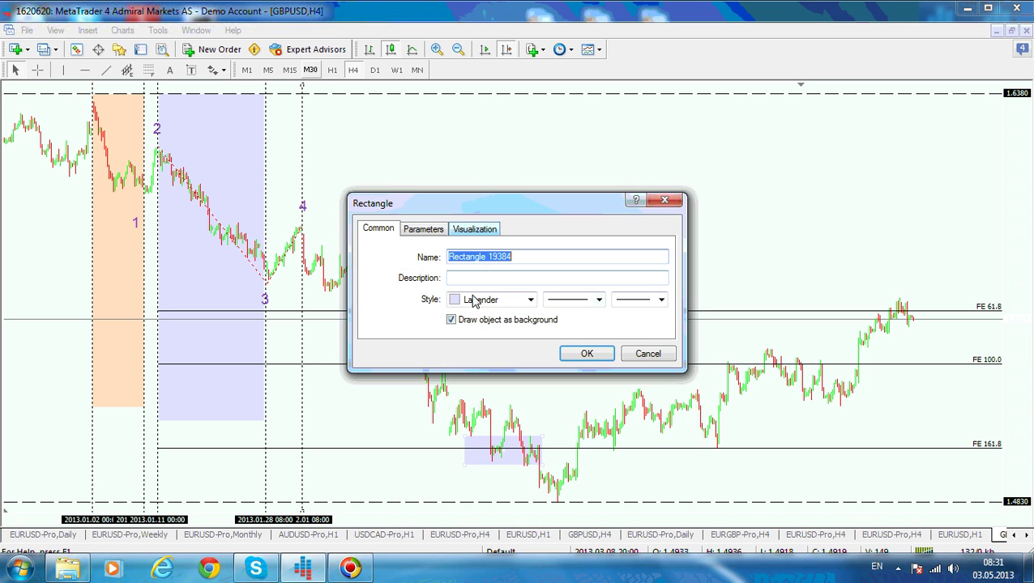
pyautogui.click(529, 300)
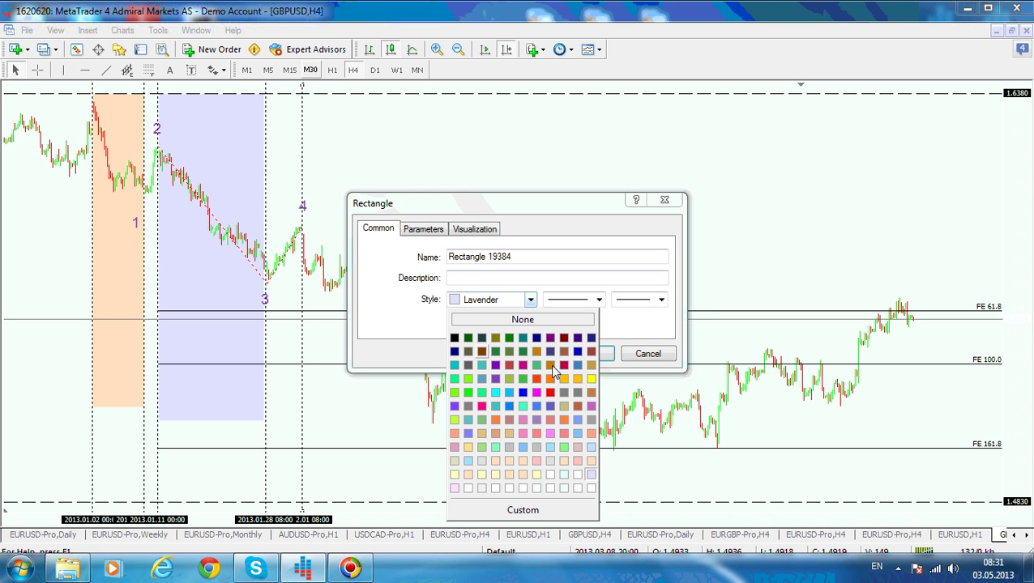
pyautogui.click(577, 419)
pyautogui.click(478, 300)
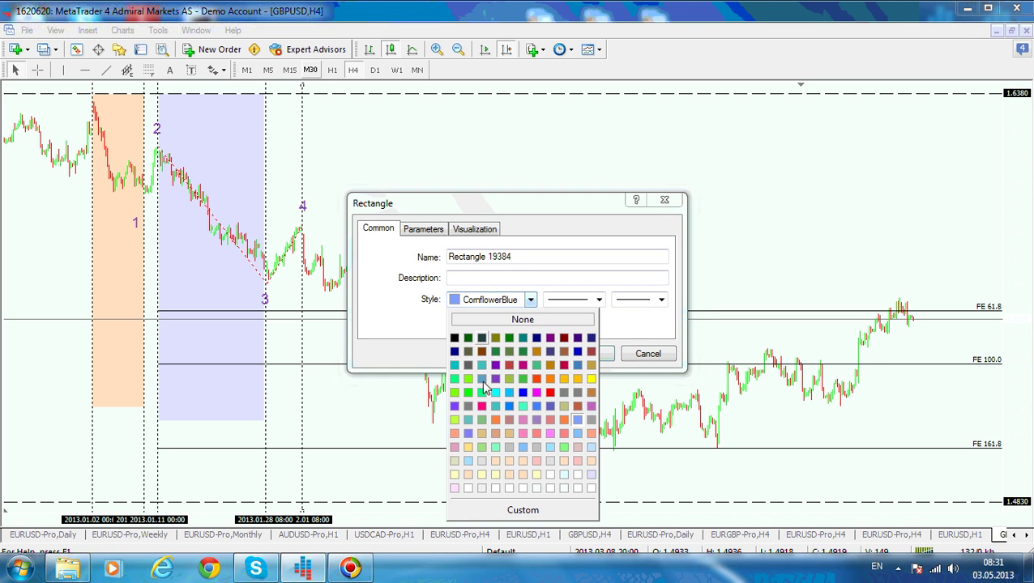
pyautogui.click(591, 420)
pyautogui.click(588, 355)
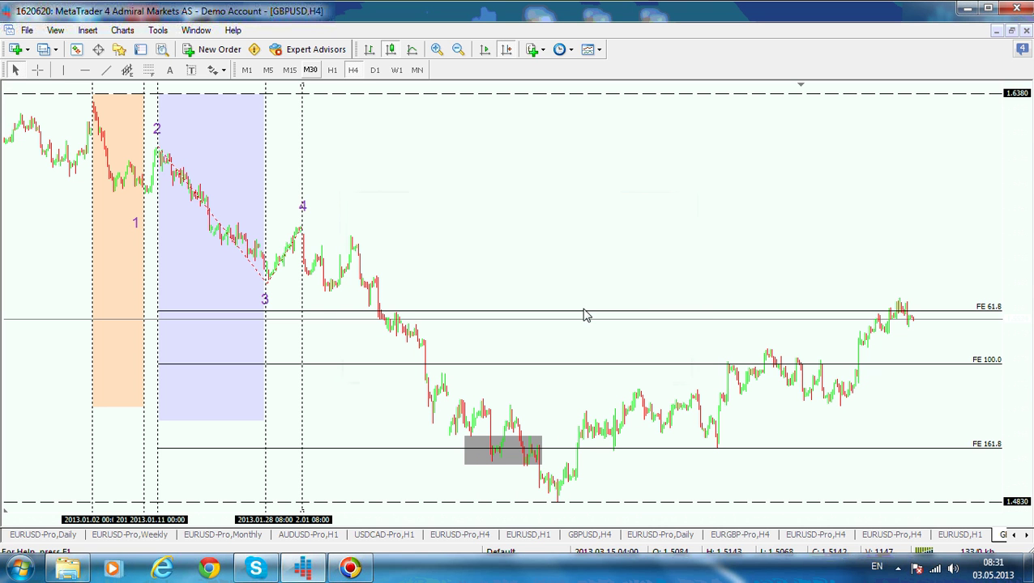
# Add a "5" text label below the downtrend's lowest low, and place a copy of the dotted vertical line there at 2013.03.12 08:00
pyautogui.moveTo(1021, 165); pyautogui.dragTo(1025, 180)
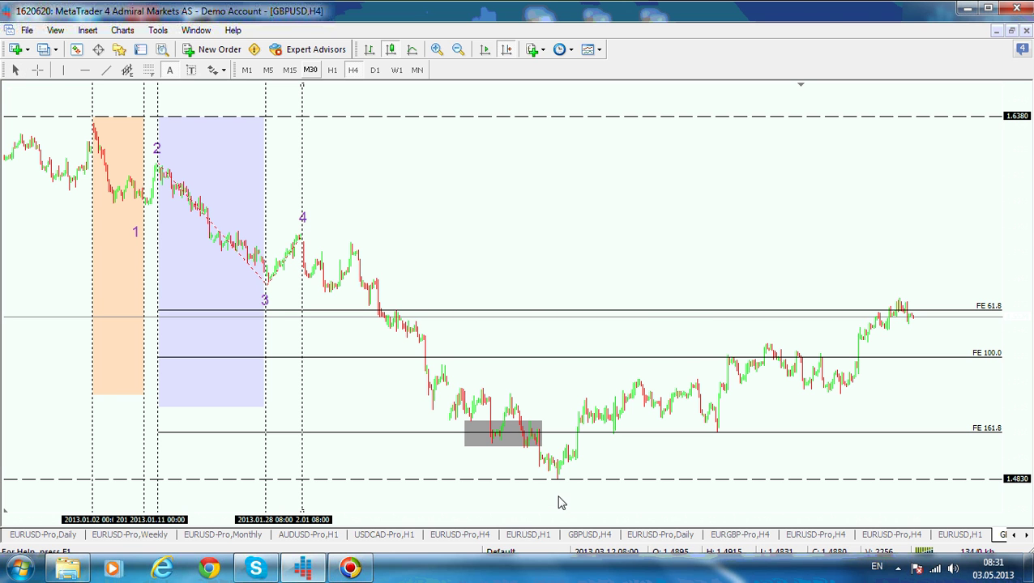
pyautogui.click(595, 463)
pyautogui.press('Tab')
pyautogui.write('5')
pyautogui.click(587, 354)
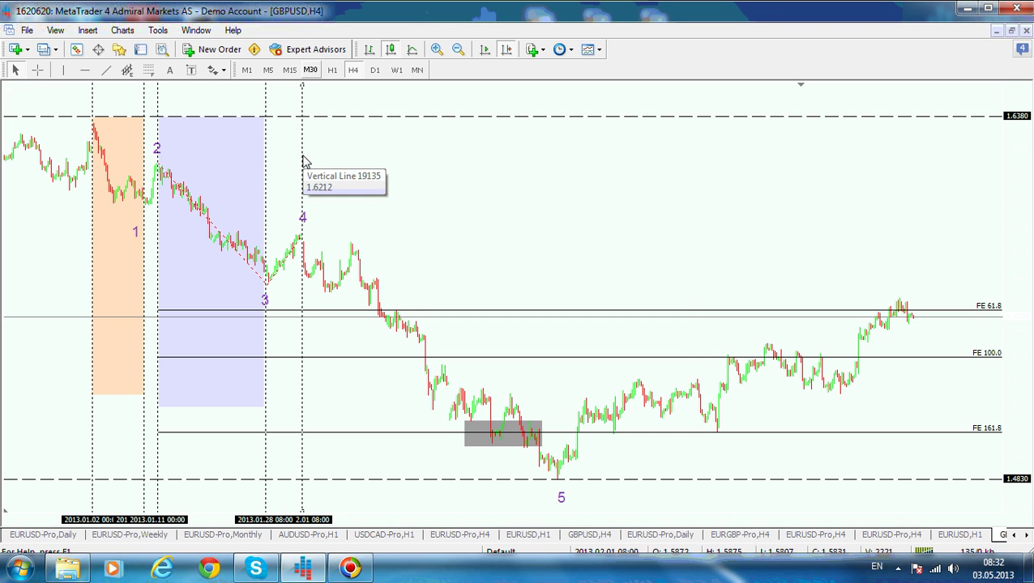
pyautogui.moveTo(306, 162); pyautogui.dragTo(560, 192)
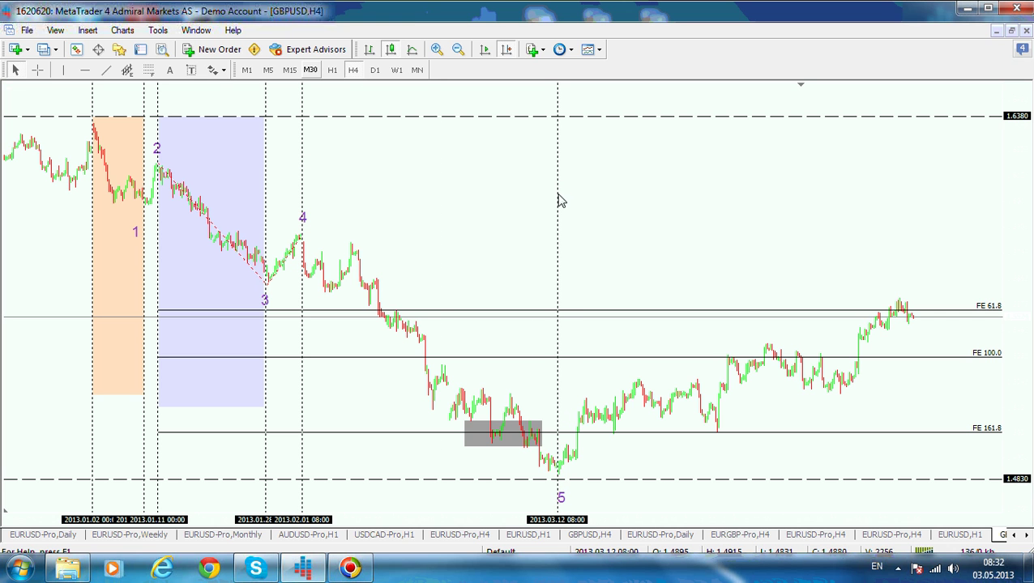
# Draw a rectangle from the 1.6380 line down to the label 5 low, between the last two vertical lines, and colour it Snow
pyautogui.click(88, 30)
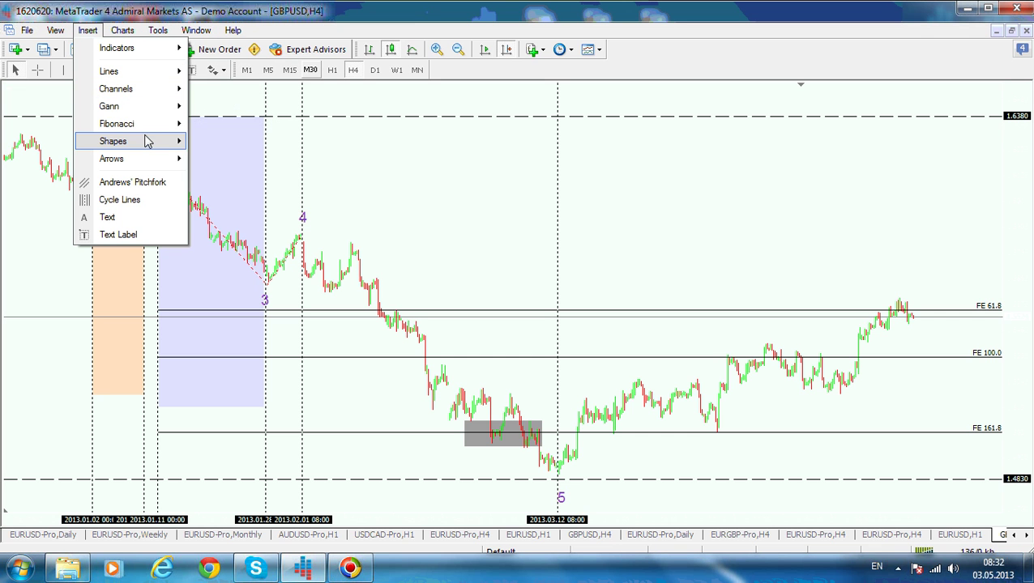
pyautogui.moveTo(162, 141)
pyautogui.click(229, 142)
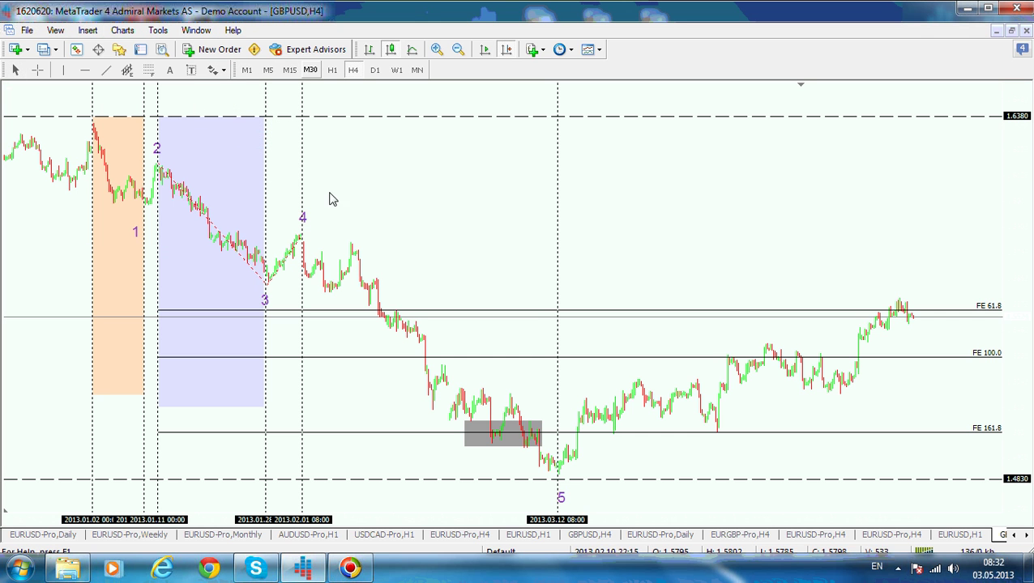
pyautogui.moveTo(306, 118); pyautogui.dragTo(561, 483)
pyautogui.rightClick(429, 294)
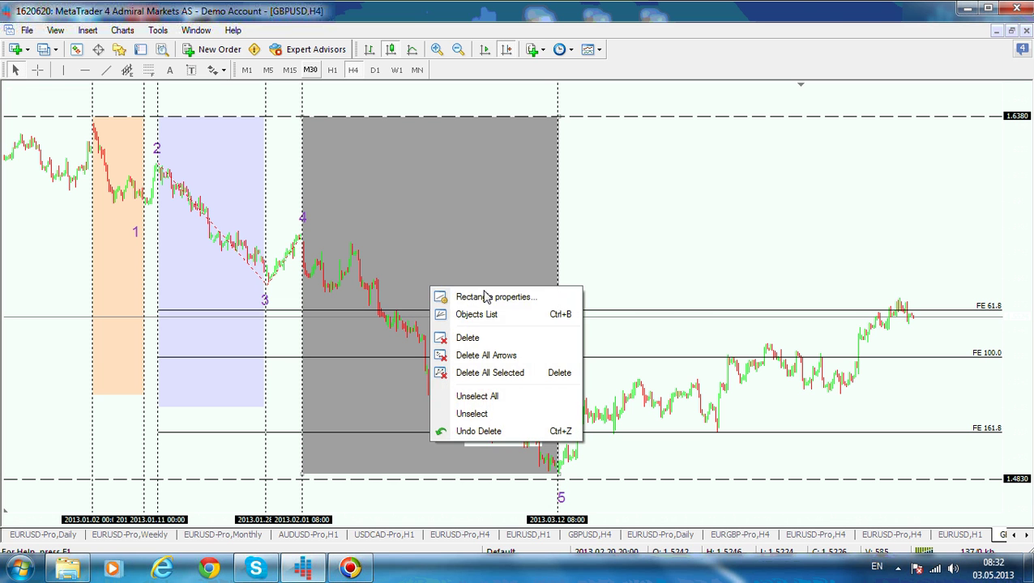
pyautogui.click(485, 295)
pyautogui.click(530, 300)
pyautogui.click(578, 491)
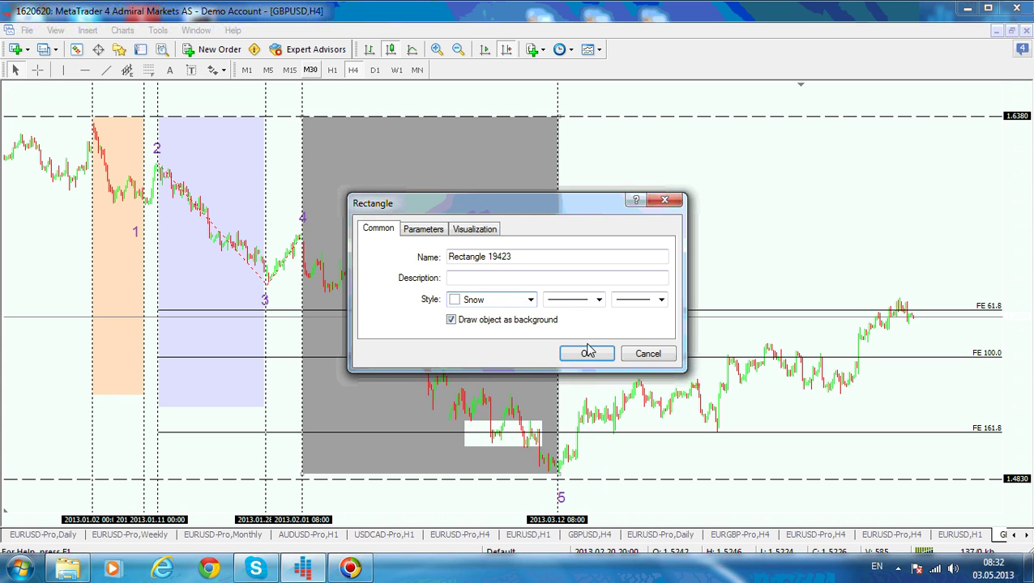
pyautogui.click(585, 353)
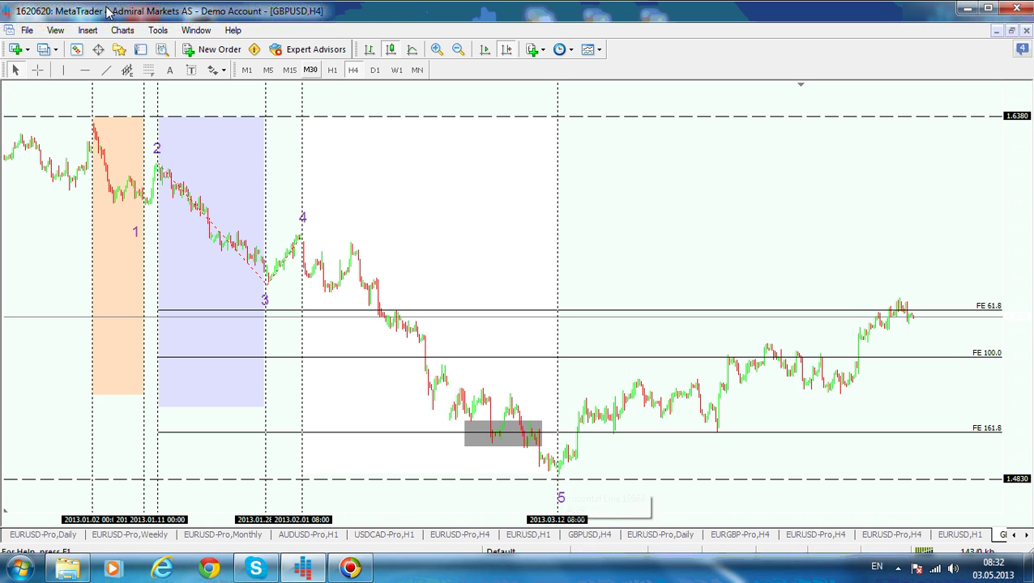
# Add the text "161.8% price expansion" in black, size 12, and place it just before the small grey rectangle
pyautogui.click(169, 70)
pyautogui.click(348, 409)
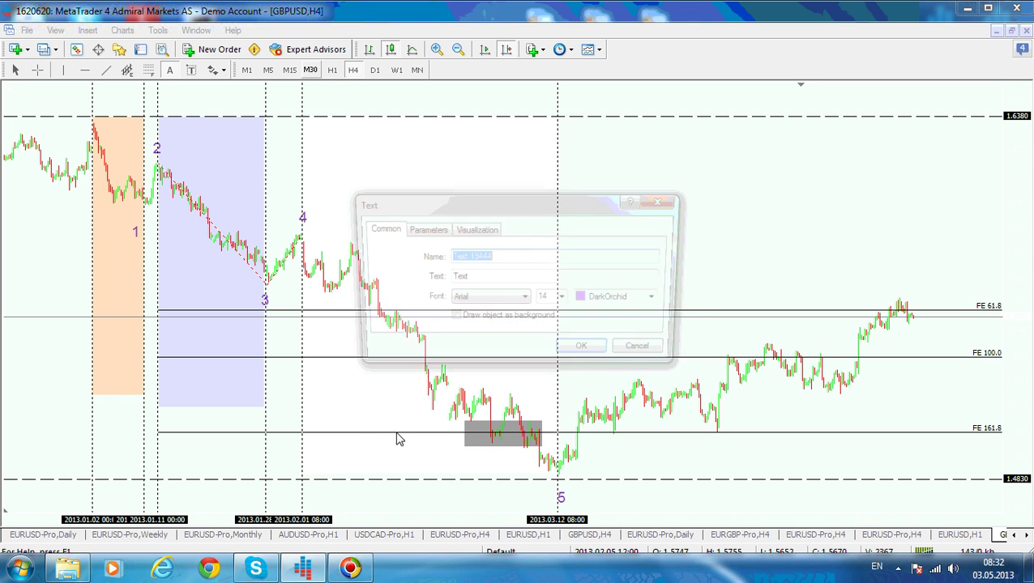
pyautogui.press('Tab')
pyautogui.write('161')
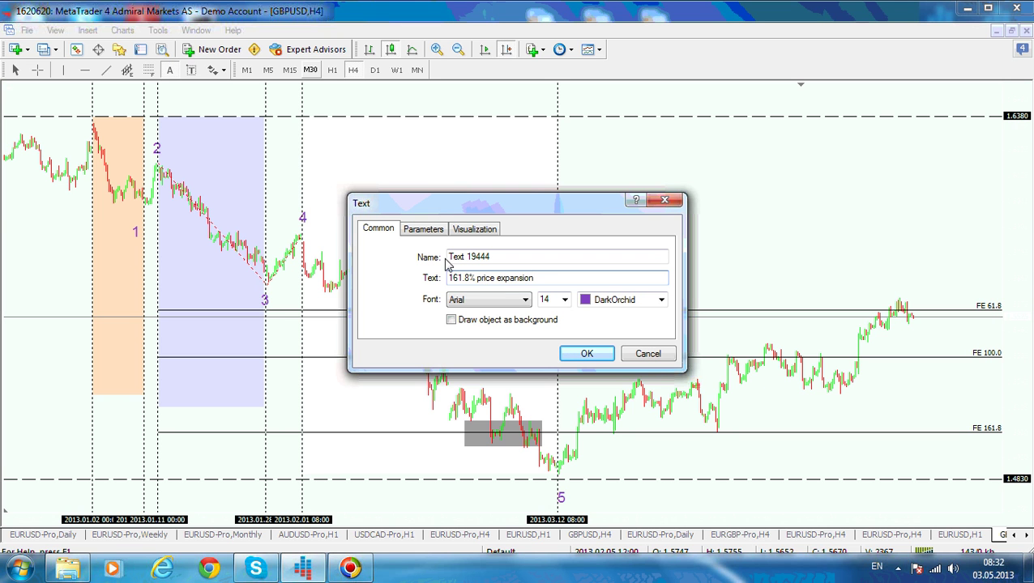
pyautogui.click(565, 300)
pyautogui.click(556, 343)
pyautogui.click(661, 300)
pyautogui.click(596, 335)
pyautogui.click(586, 354)
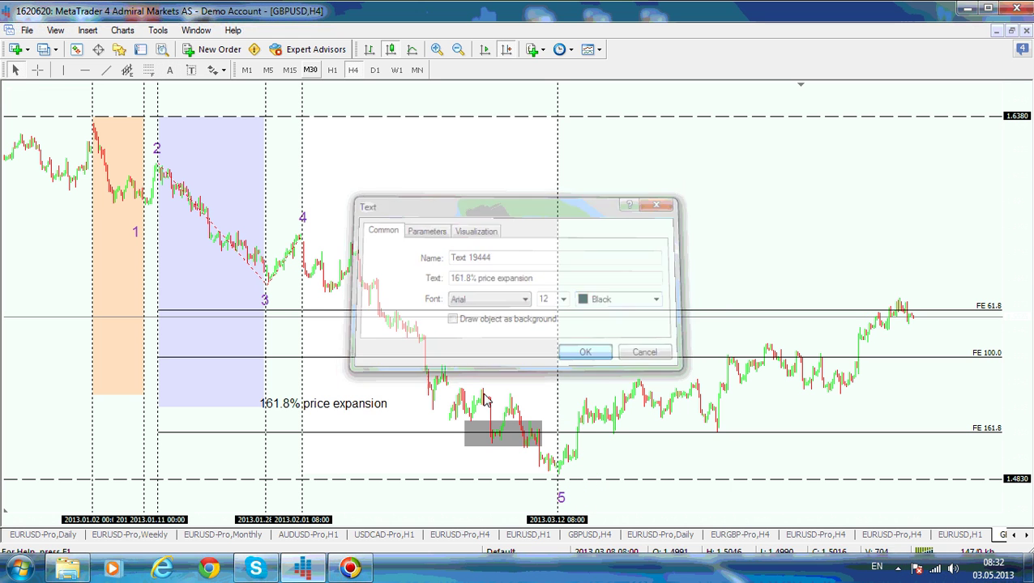
pyautogui.moveTo(322, 413); pyautogui.dragTo(383, 417)
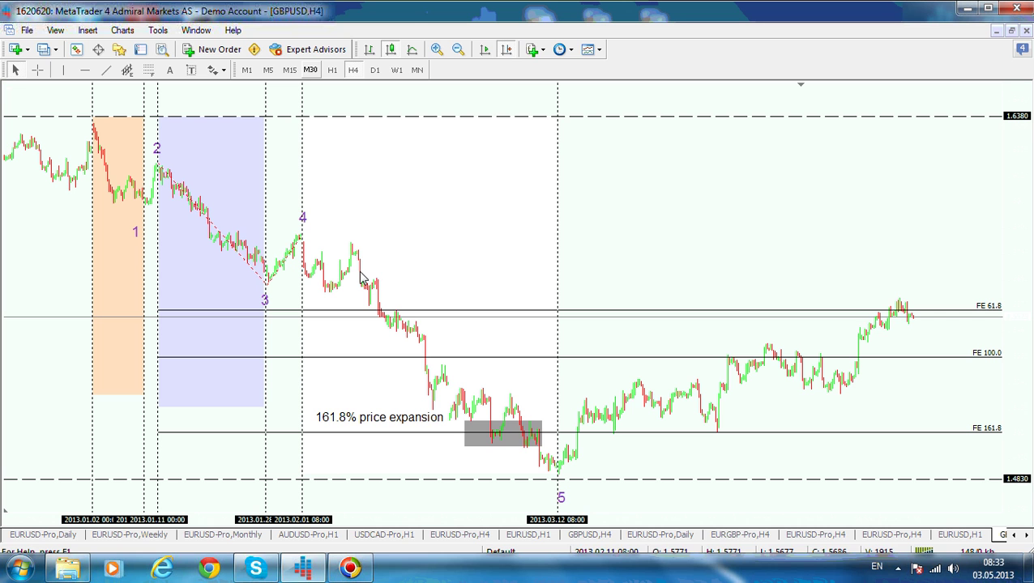
# Copy the price expansion text to the upper part of the wave 5 rectangle and change it to "5th wave extended both in price and time"
pyautogui.doubleClick(389, 417)
pyautogui.moveTo(389, 416); pyautogui.dragTo(411, 174)
pyautogui.rightClick(411, 174)
pyautogui.click(467, 186)
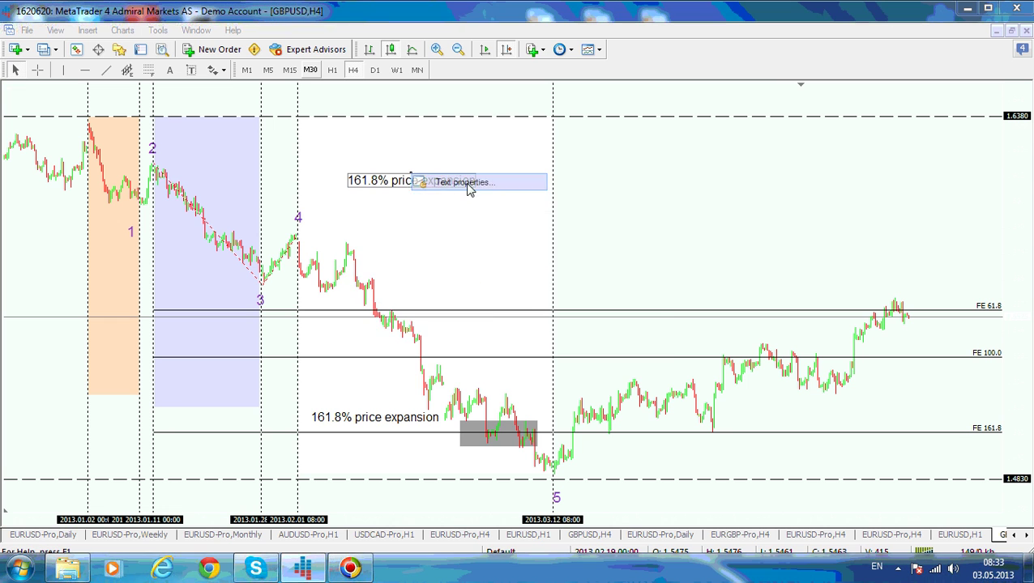
pyautogui.moveTo(554, 282); pyautogui.dragTo(320, 287)
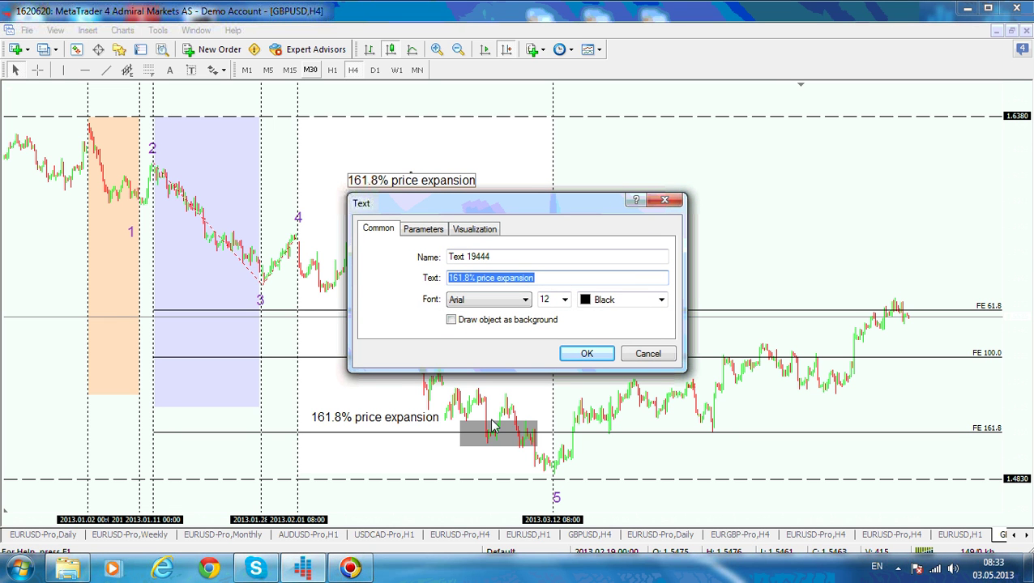
pyautogui.write('5th')
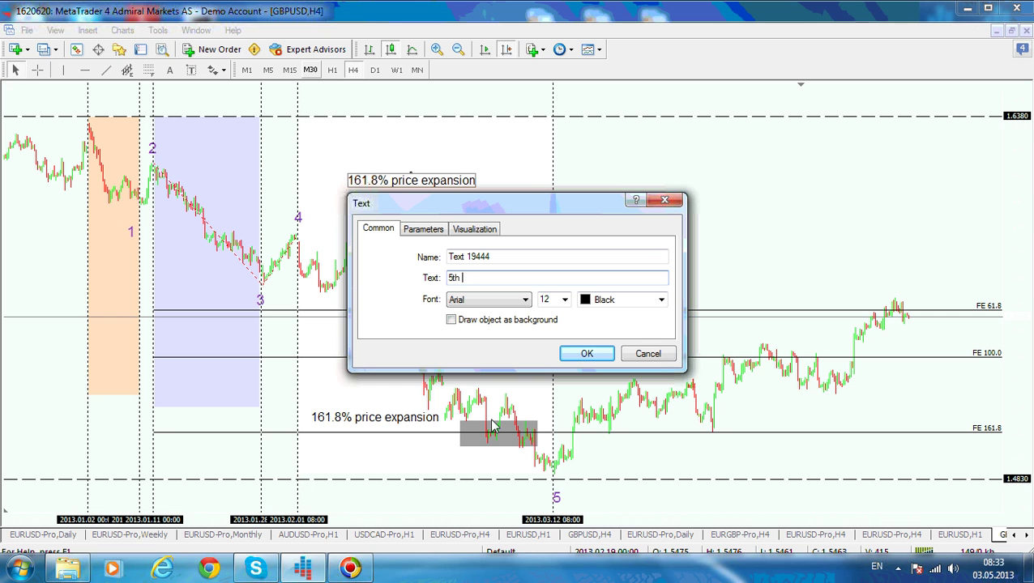
pyautogui.write(' wave extended both in price and time')
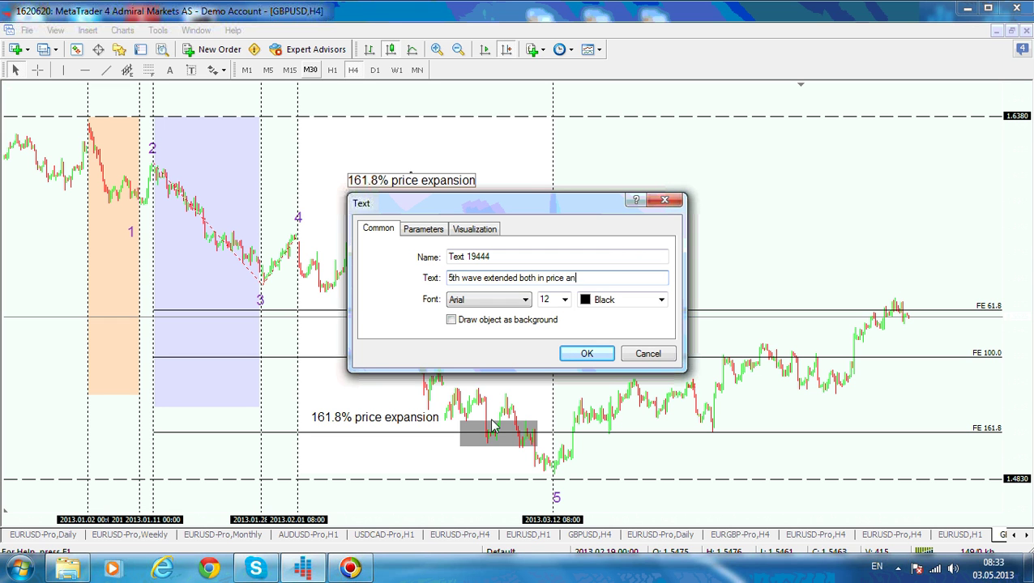
pyautogui.click(606, 356)
pyautogui.moveTo(410, 172); pyautogui.dragTo(425, 154)
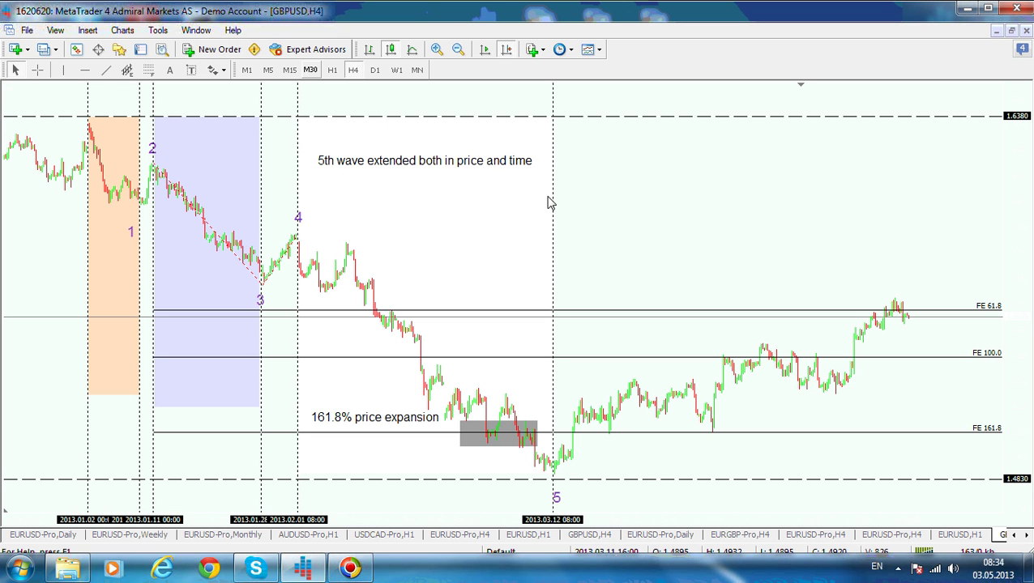
# Place a temporary vertical line at 2013.02.25 20:00 within wave 5, and delete it
pyautogui.click(63, 70)
pyautogui.click(478, 227)
pyautogui.moveTo(473, 249); pyautogui.dragTo(456, 269)
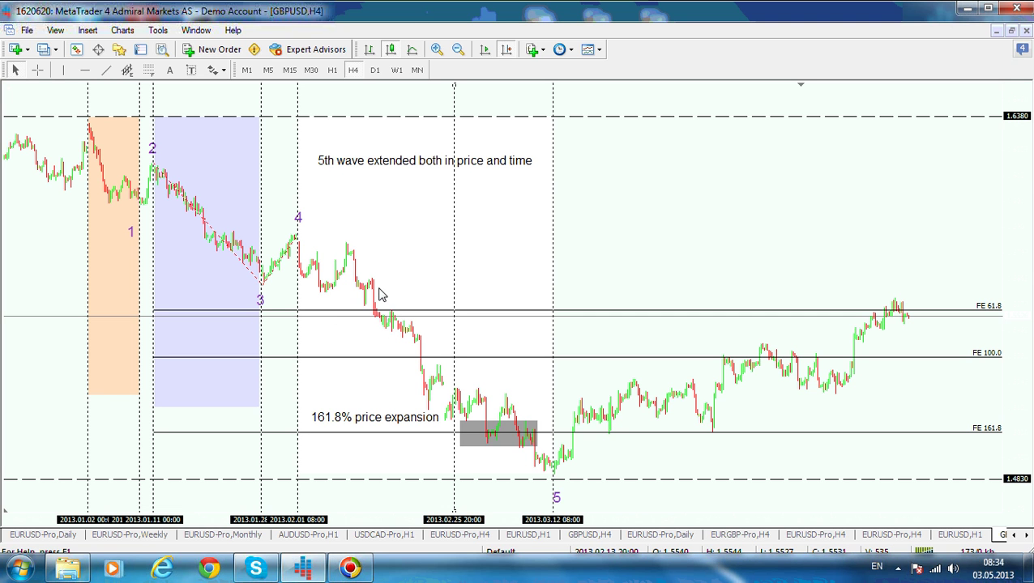
pyautogui.press('Delete')
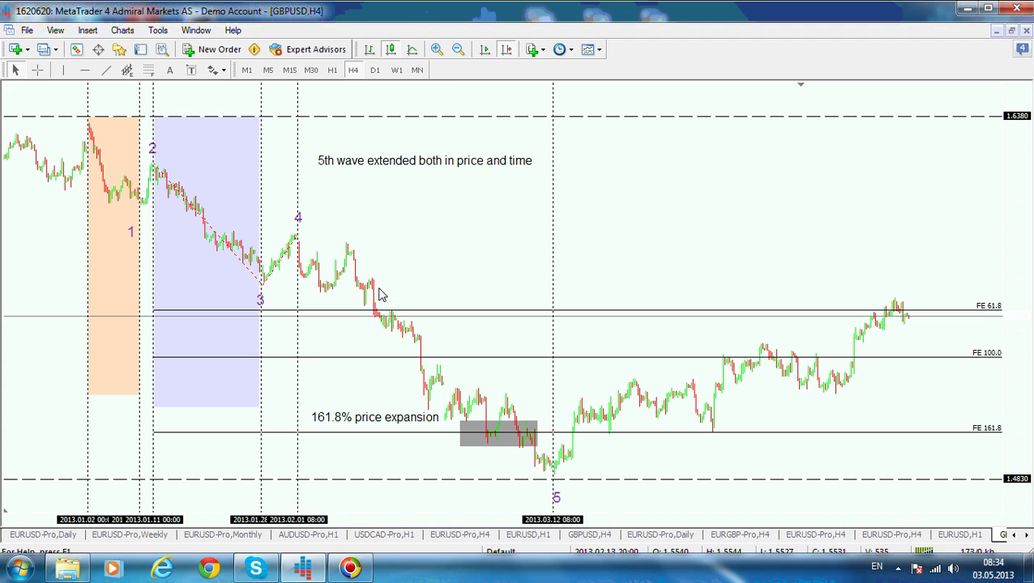
pyautogui.hotkey('ctrl', 'z')
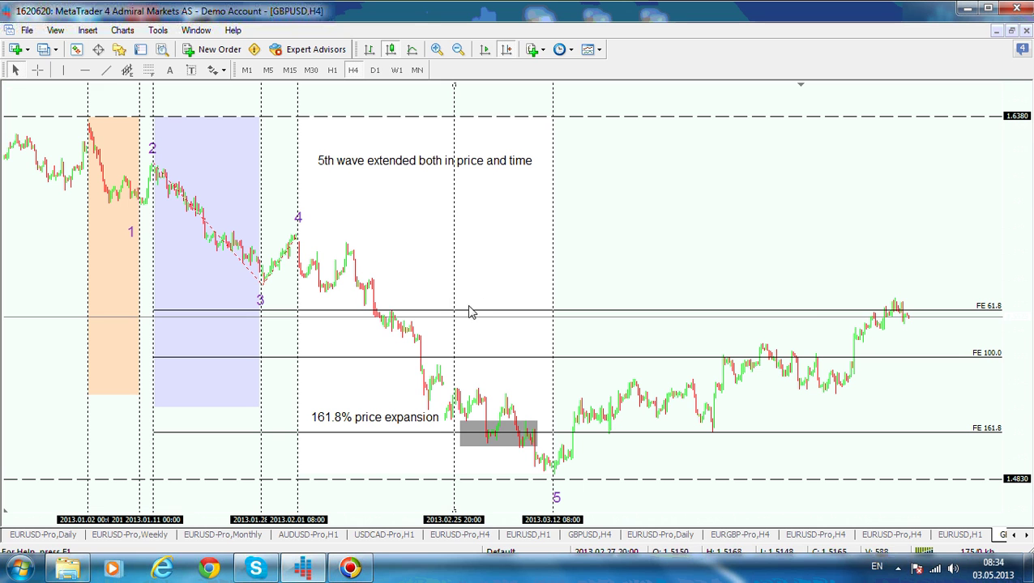
pyautogui.press('BackSpace')
pyautogui.moveTo(648, 272); pyautogui.dragTo(557, 279)
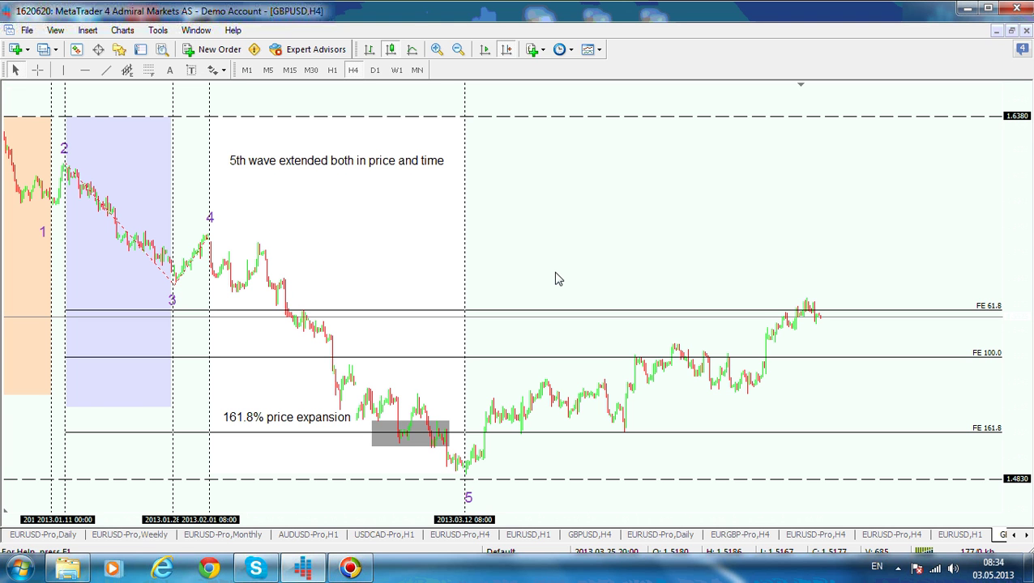
# Add the text "1" in black, size 10, above the first small peak after the label 5 low
pyautogui.scroll(5, 715, 286)
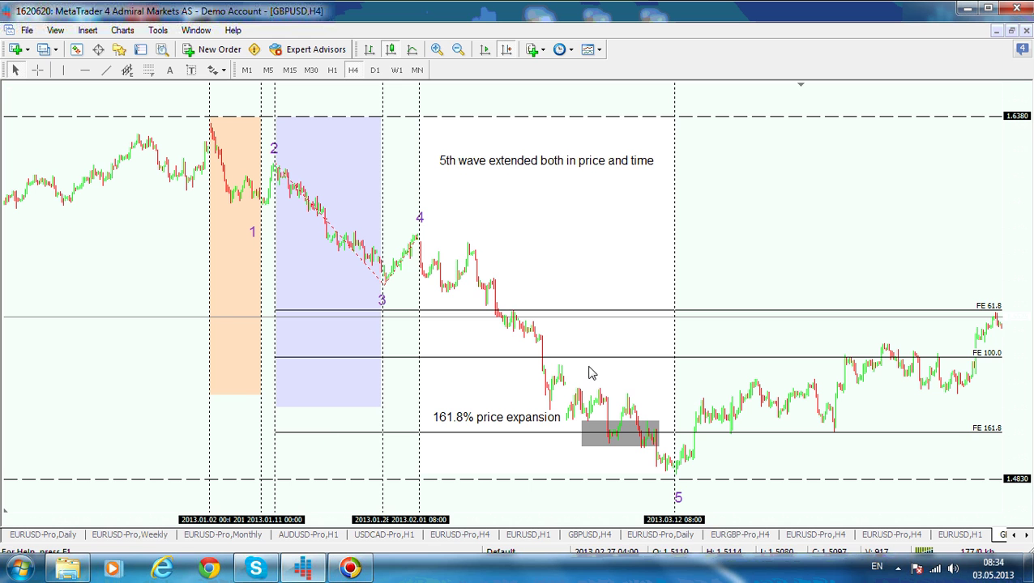
pyautogui.scroll(-5, 792, 265)
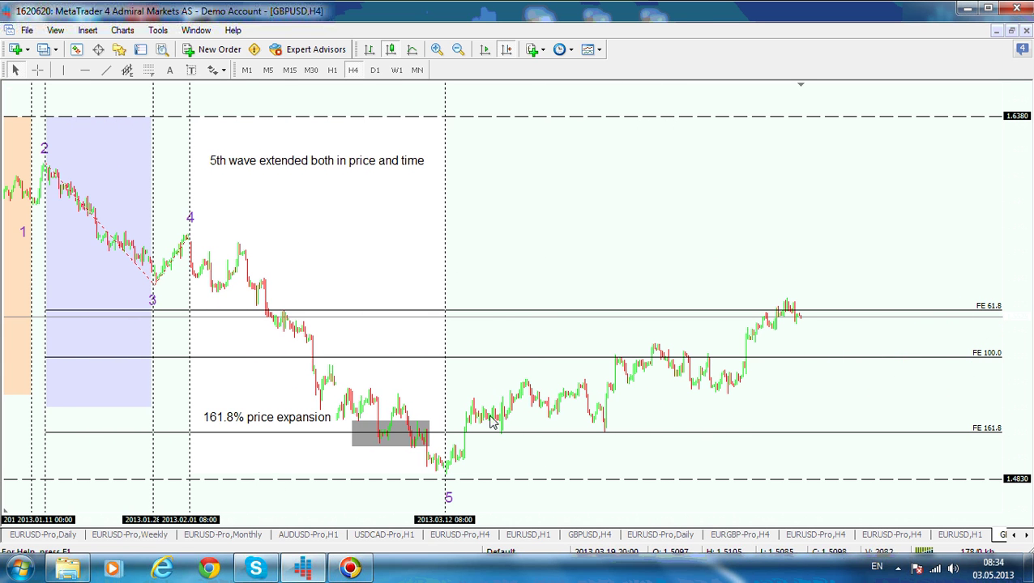
pyautogui.click(446, 491)
pyautogui.click(169, 70)
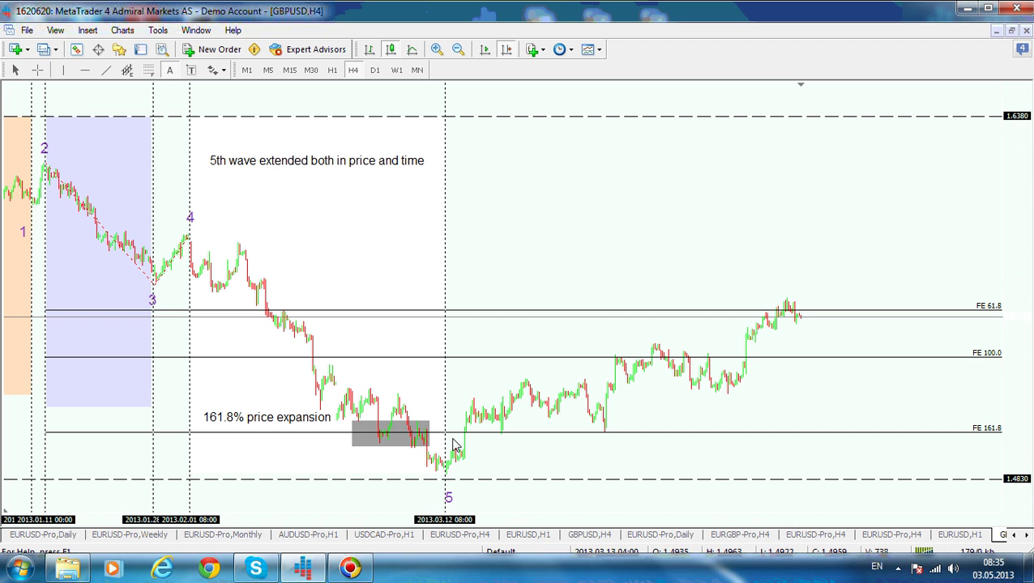
pyautogui.click(454, 445)
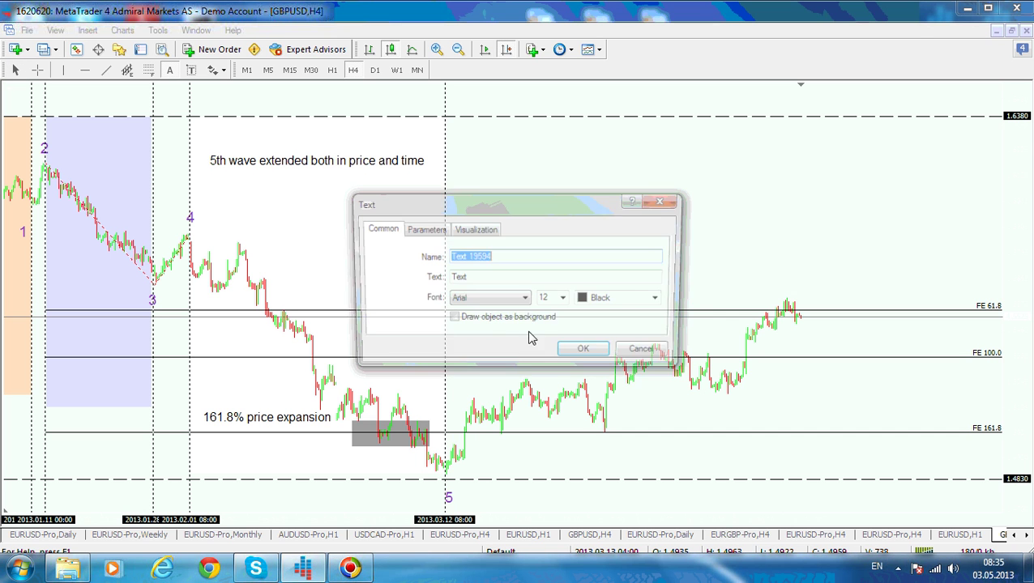
pyautogui.doubleClick(459, 282)
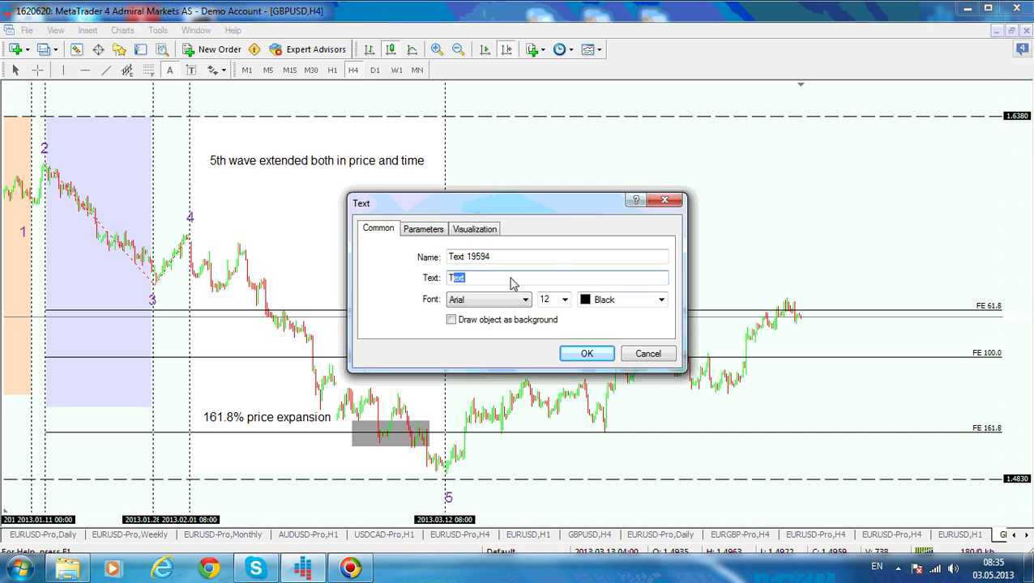
pyautogui.write('1')
pyautogui.click(564, 300)
pyautogui.click(554, 334)
pyautogui.click(580, 354)
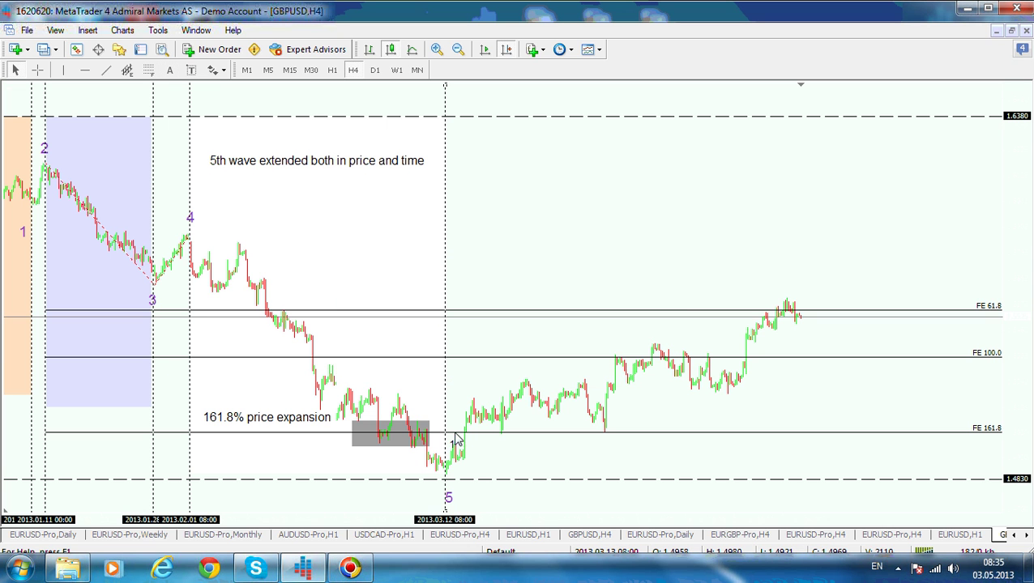
# Copy the small 1 label to just below the following minor low and change its text to "2"
pyautogui.moveTo(455, 438); pyautogui.dragTo(451, 431)
pyautogui.rightClick(459, 460)
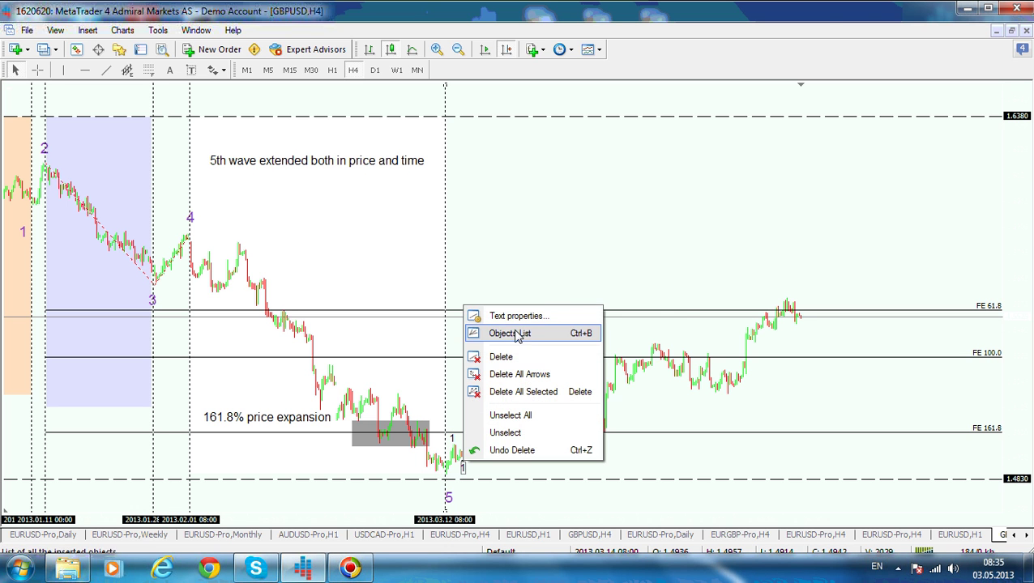
pyautogui.click(519, 317)
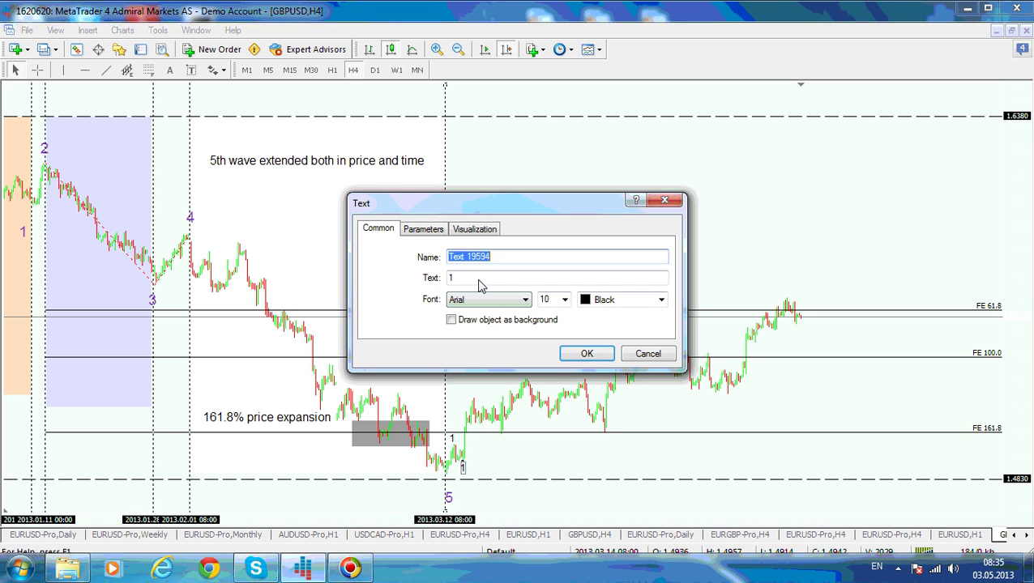
pyautogui.press('Tab')
pyautogui.write('2')
pyautogui.click(585, 354)
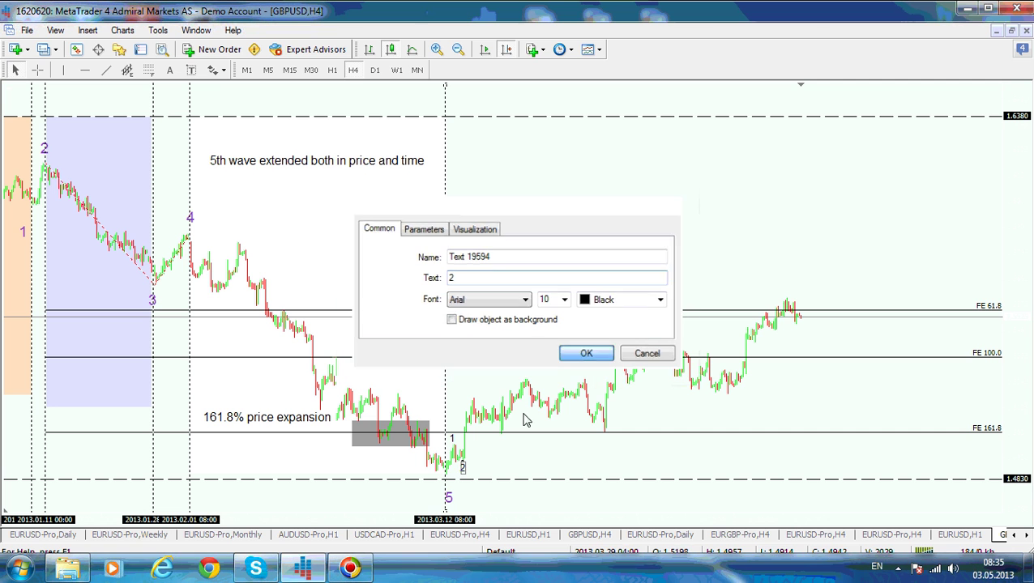
# Copy the small 2 label above the next swing high and change its text to "3"
pyautogui.moveTo(466, 472); pyautogui.dragTo(473, 382)
pyautogui.rightClick(473, 382)
pyautogui.click(507, 388)
pyautogui.doubleClick(462, 278)
pyautogui.write('3')
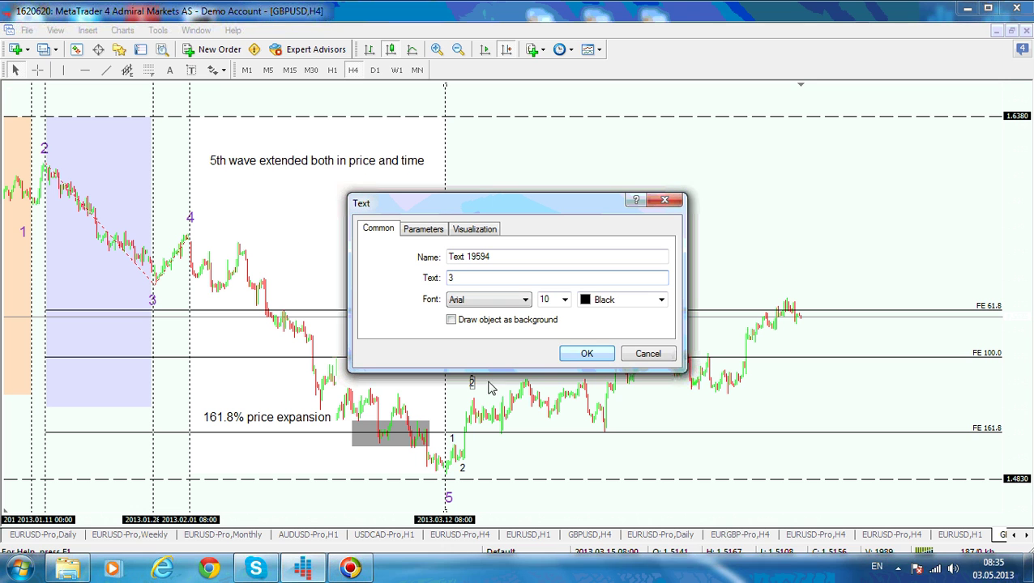
pyautogui.click(579, 355)
# Copy the small 3 label below the pullback low at the FE 161.8 line and change its text to "4"
pyautogui.moveTo(475, 384); pyautogui.dragTo(502, 446)
pyautogui.rightClick(503, 446)
pyautogui.click(561, 298)
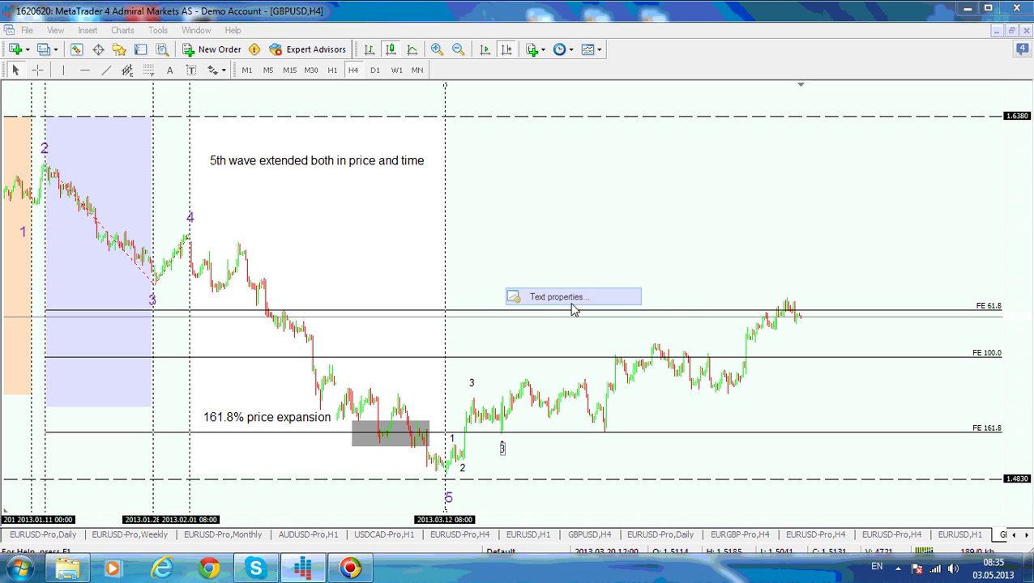
pyautogui.press('Tab')
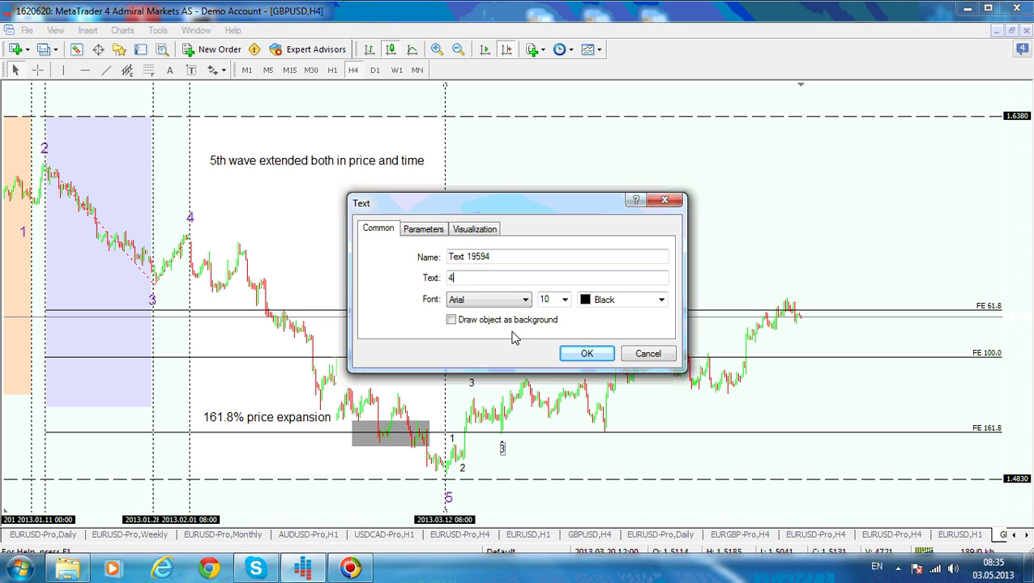
pyautogui.click(587, 354)
# Copy the small 4 label above the following swing high and change its text to "5"
pyautogui.moveTo(503, 452); pyautogui.dragTo(524, 362)
pyautogui.rightClick(523, 362)
pyautogui.click(558, 370)
pyautogui.press('Tab')
pyautogui.write('5')
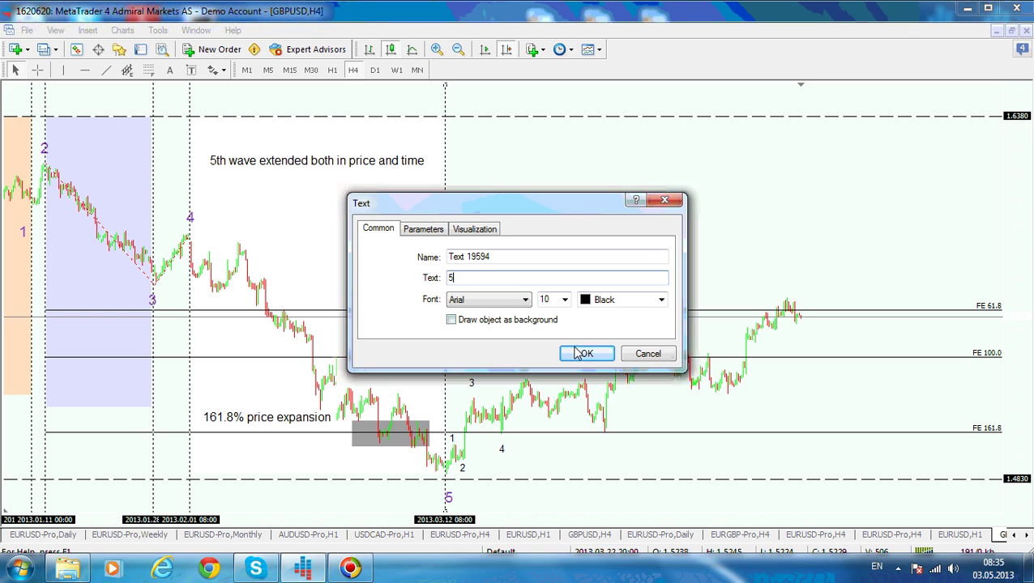
pyautogui.click(577, 353)
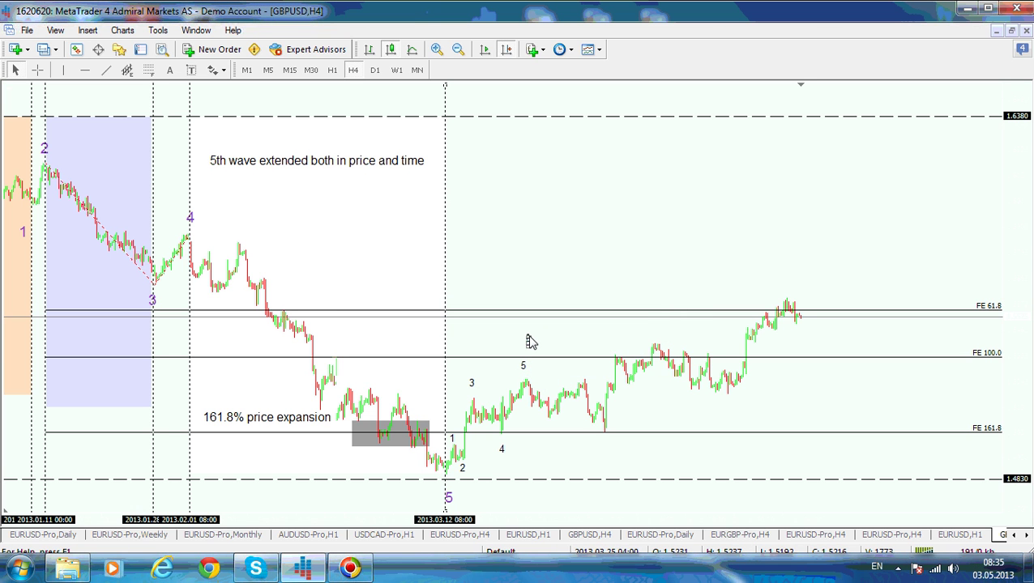
# Copy the small 5 label directly above itself and change it to the text "a", size 12, in red
pyautogui.rightClick(525, 340)
pyautogui.click(559, 341)
pyautogui.click(444, 277)
pyautogui.press('BackSpace')
pyautogui.write('a')
pyautogui.click(565, 300)
pyautogui.click(559, 344)
pyautogui.click(660, 300)
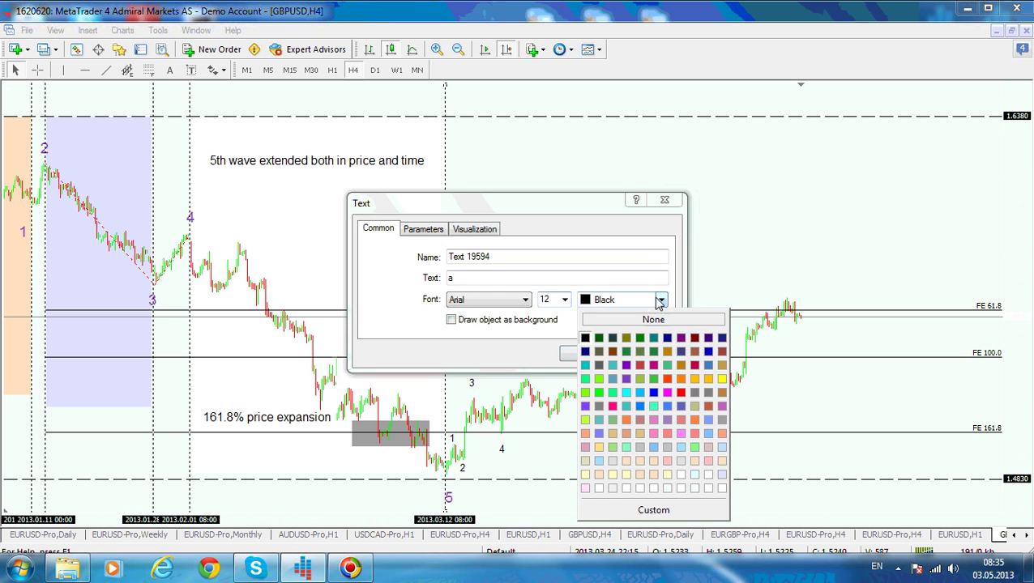
pyautogui.click(681, 392)
pyautogui.click(587, 354)
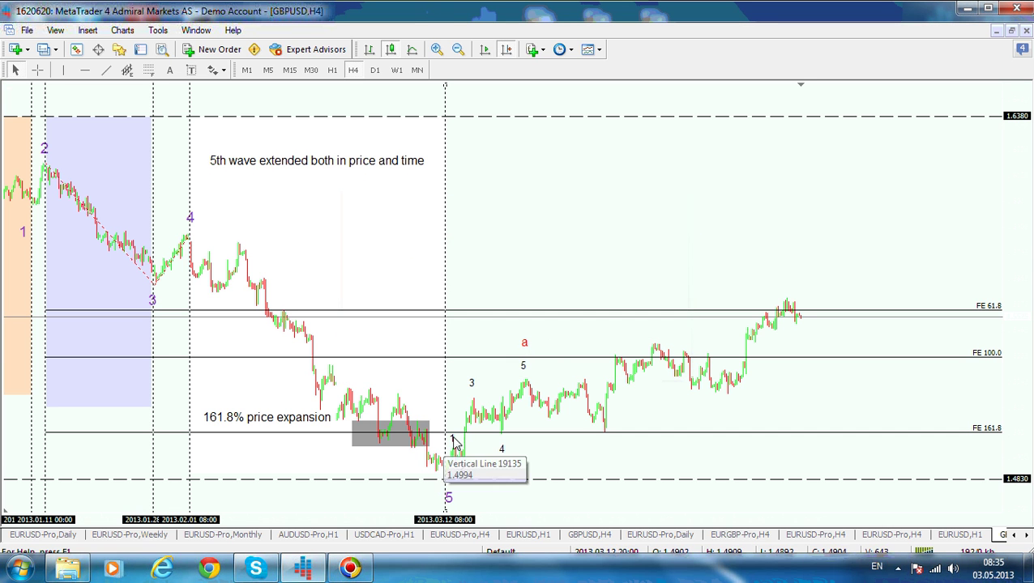
# Draw Fibonacci time zones from the large label 5 low to the swing high under label a
pyautogui.moveTo(533, 402)
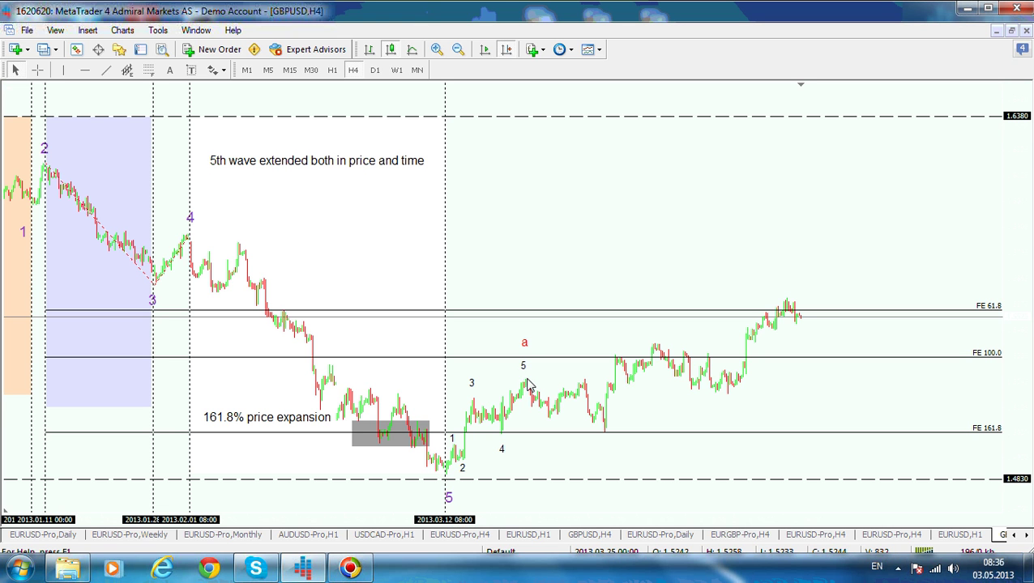
pyautogui.click(88, 30)
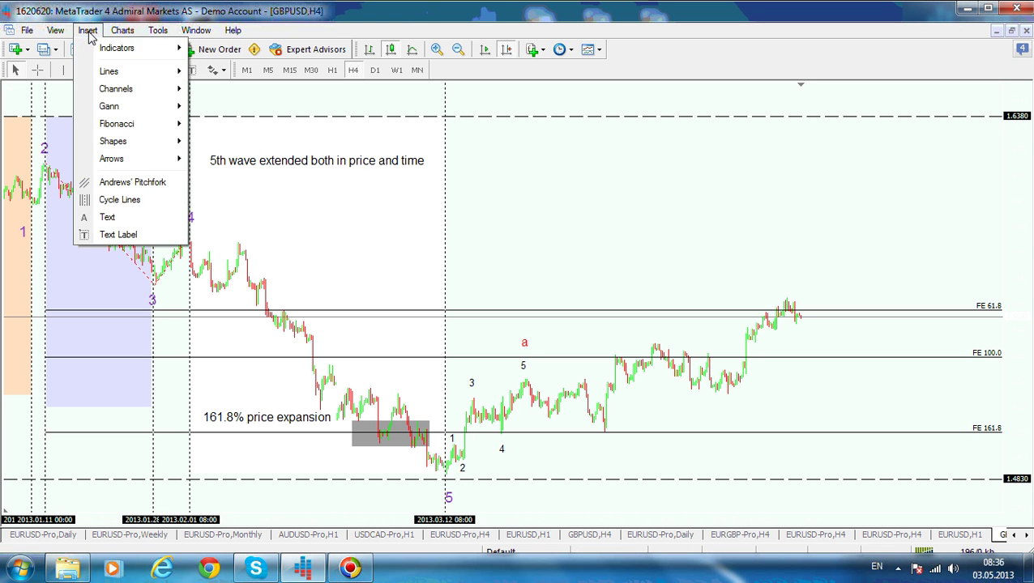
pyautogui.moveTo(174, 124)
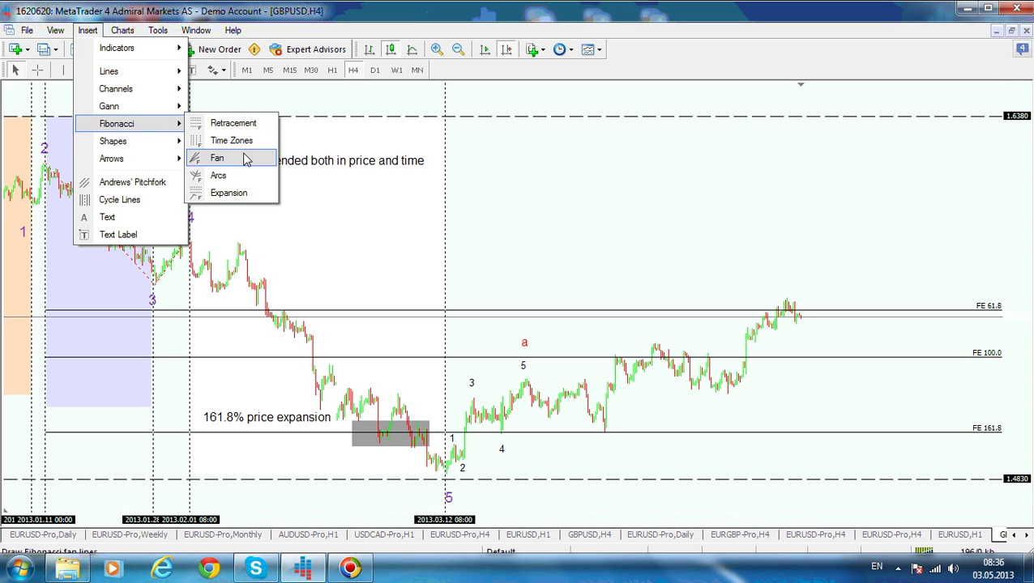
pyautogui.click(248, 144)
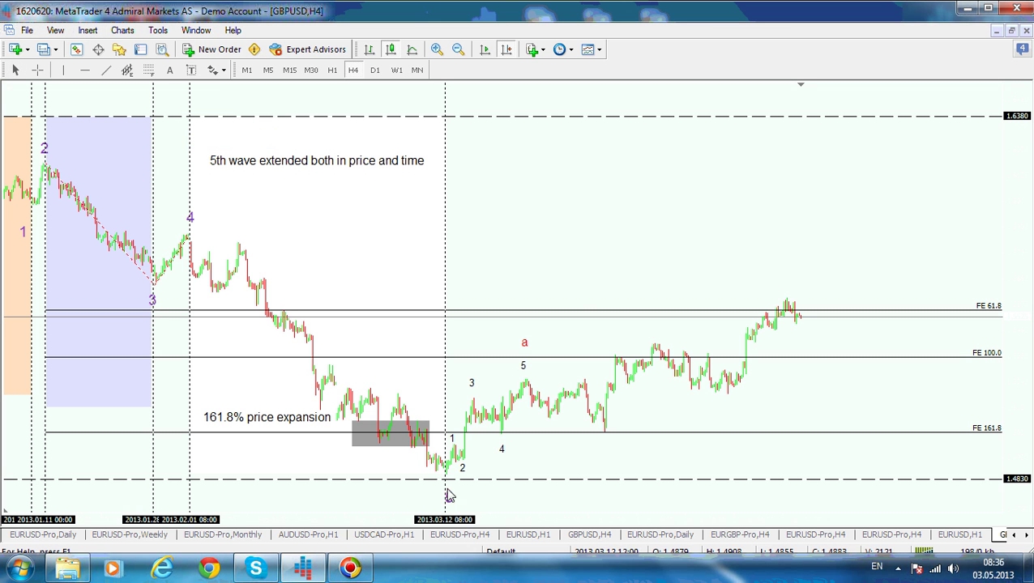
pyautogui.moveTo(448, 483)
pyautogui.mouseDown()
pyautogui.moveTo(532, 395)
pyautogui.moveTo(522, 401)
pyautogui.mouseUp()
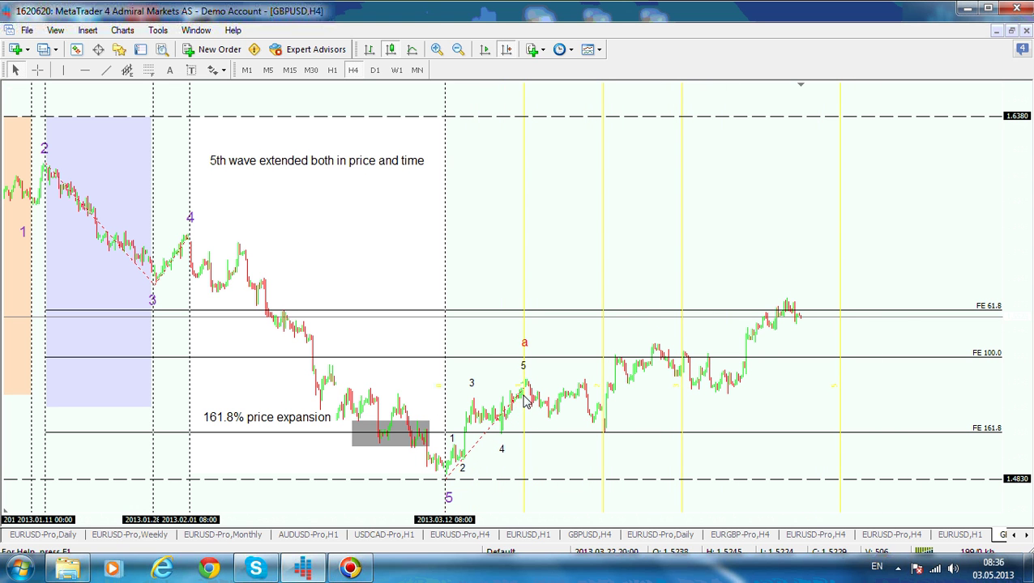
# Set the Fibonacci time zone level lines to black with a dashed line style
pyautogui.rightClick(519, 408)
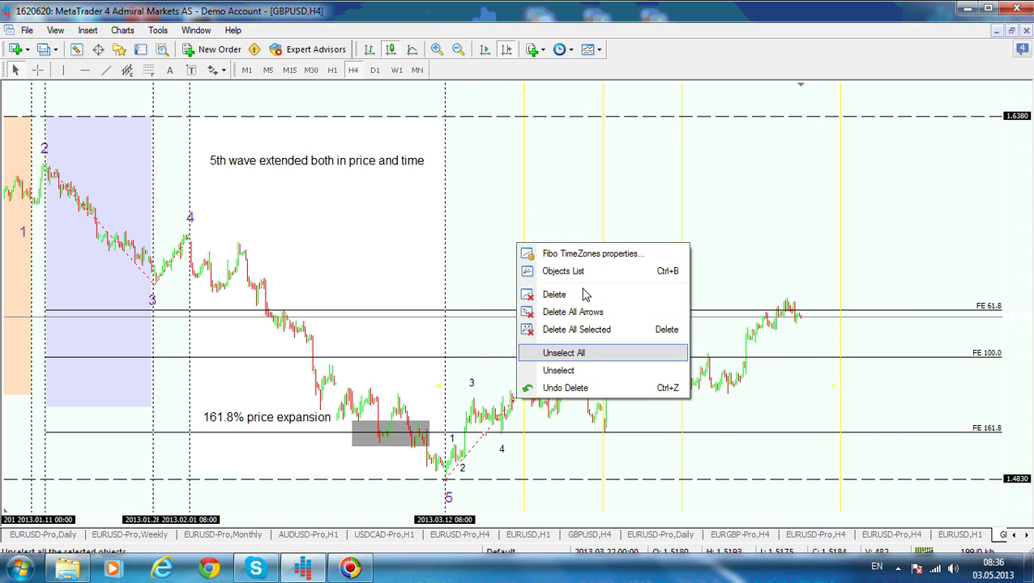
pyautogui.click(579, 254)
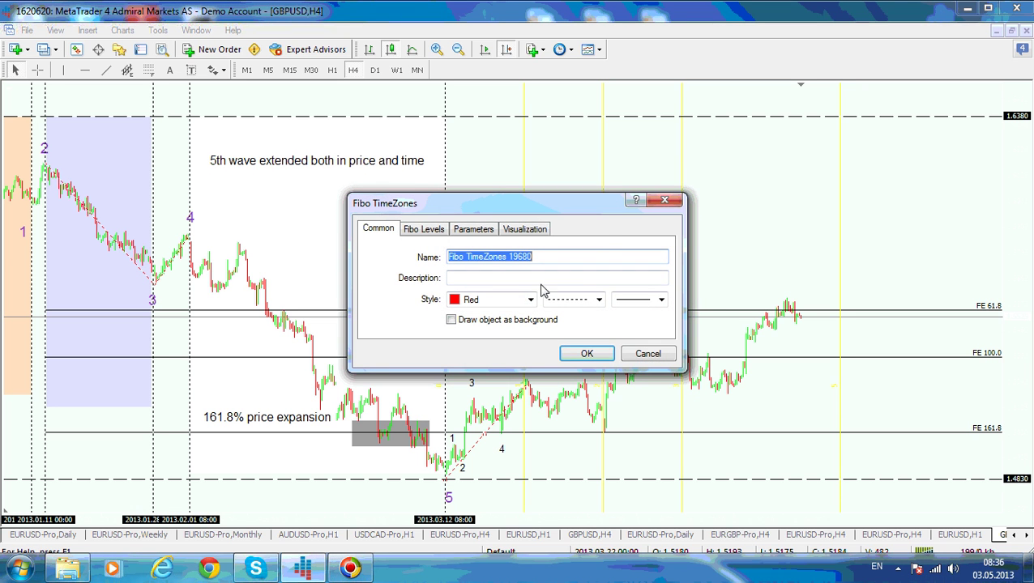
pyautogui.click(423, 231)
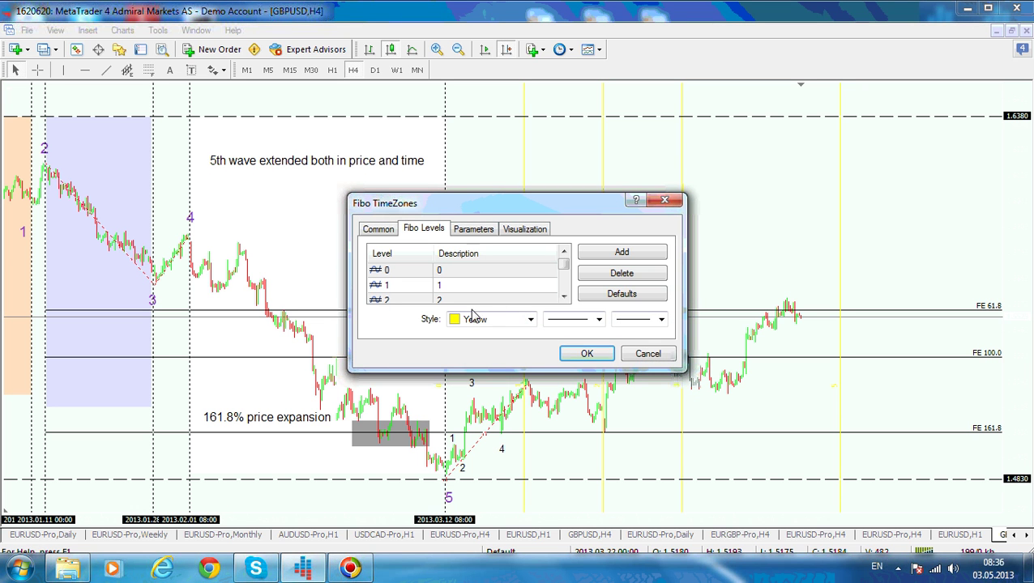
pyautogui.click(530, 319)
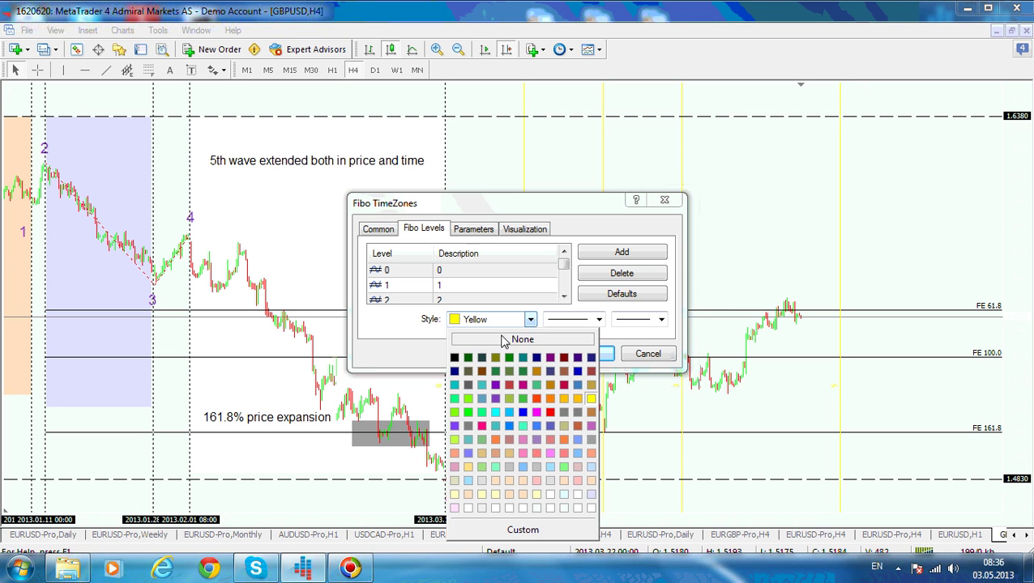
pyautogui.click(454, 358)
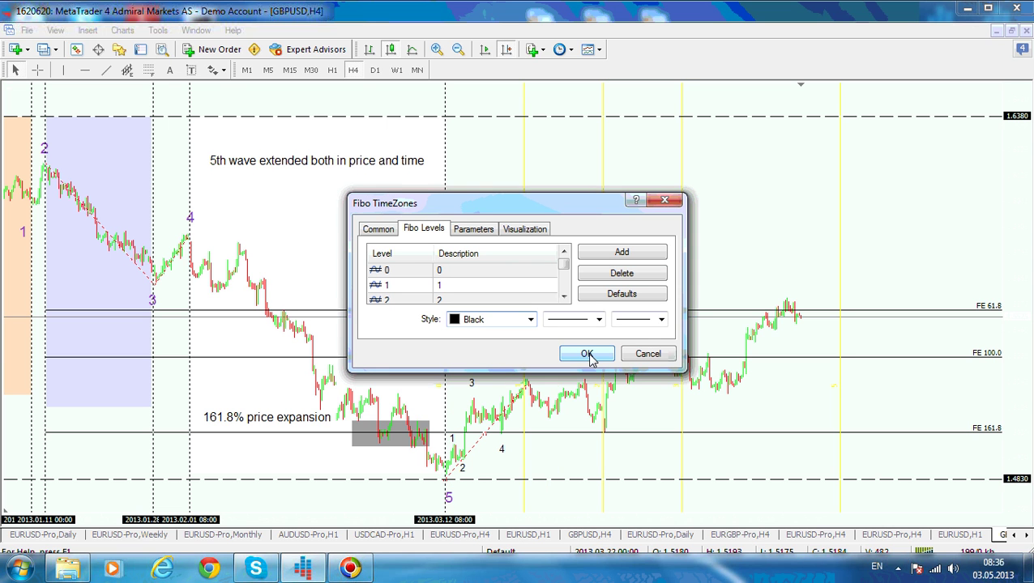
pyautogui.click(599, 320)
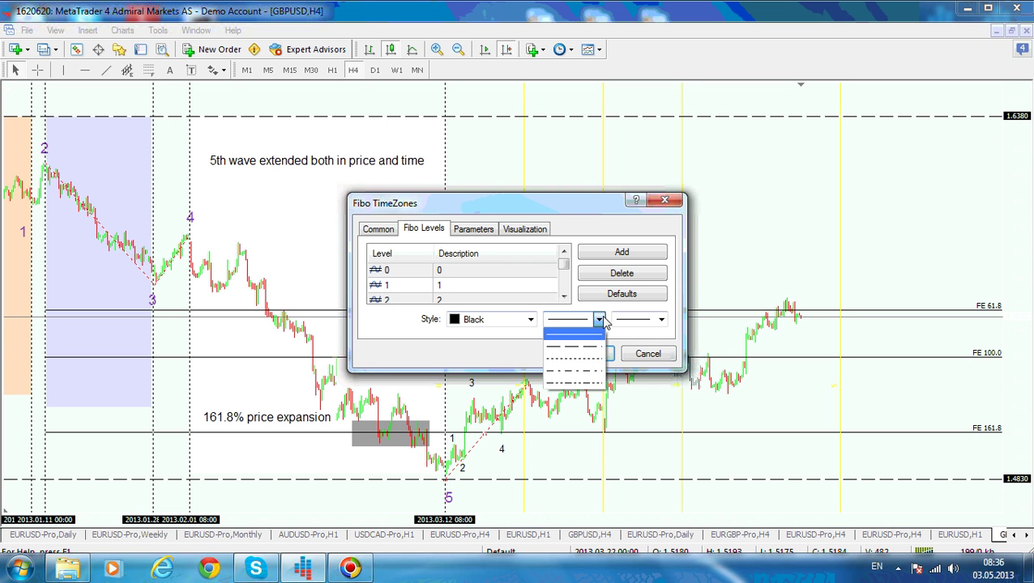
pyautogui.click(571, 370)
pyautogui.press('Return')
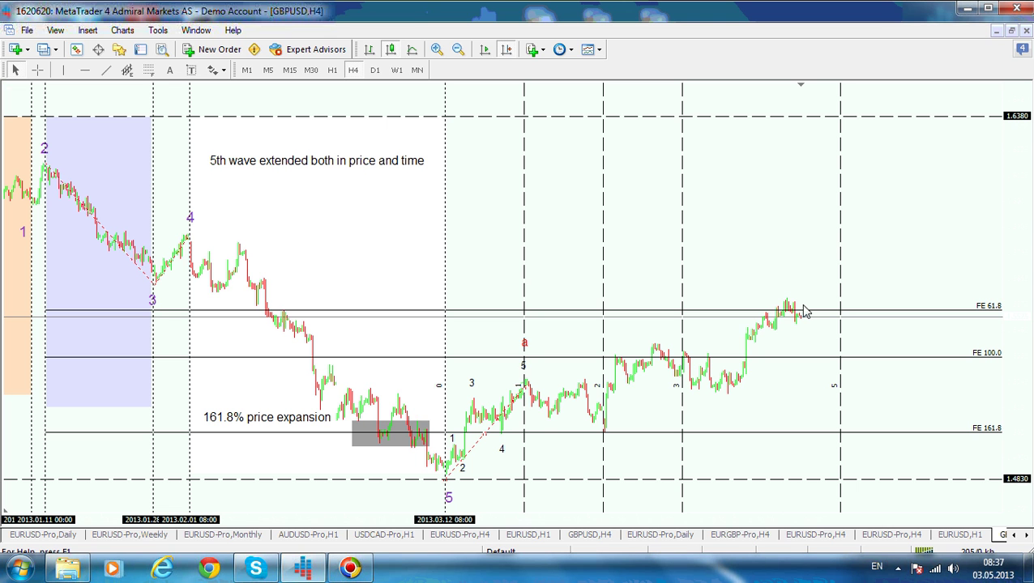
# Add a level of 4 with the description "4" to the Fibonacci time zones
pyautogui.rightClick(493, 422)
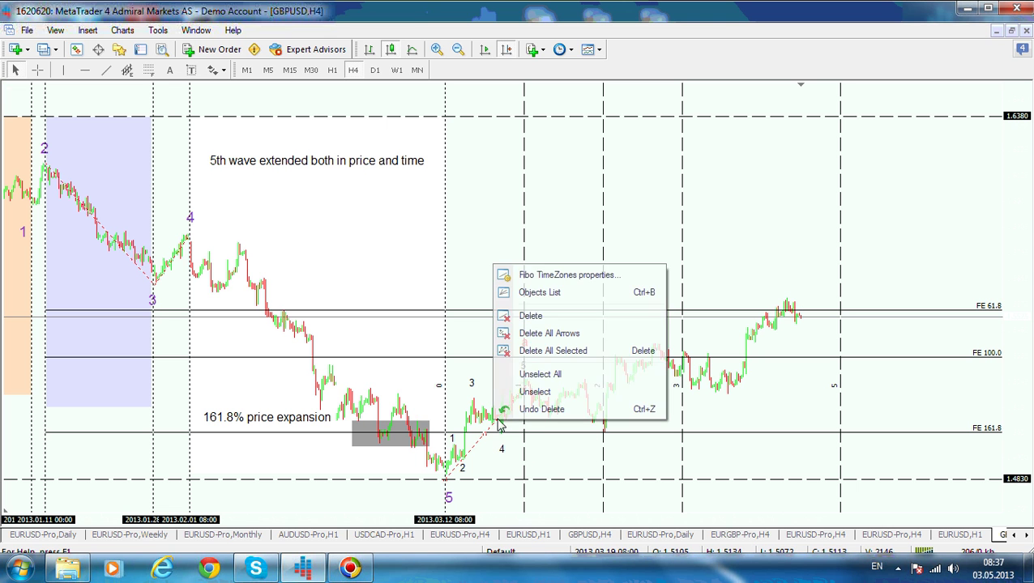
pyautogui.click(600, 276)
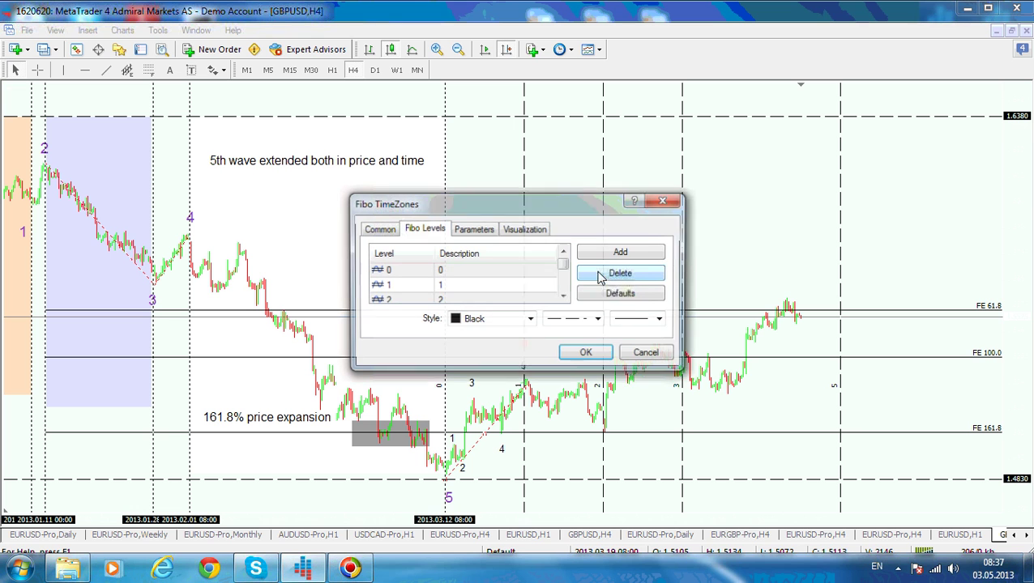
pyautogui.click(450, 286)
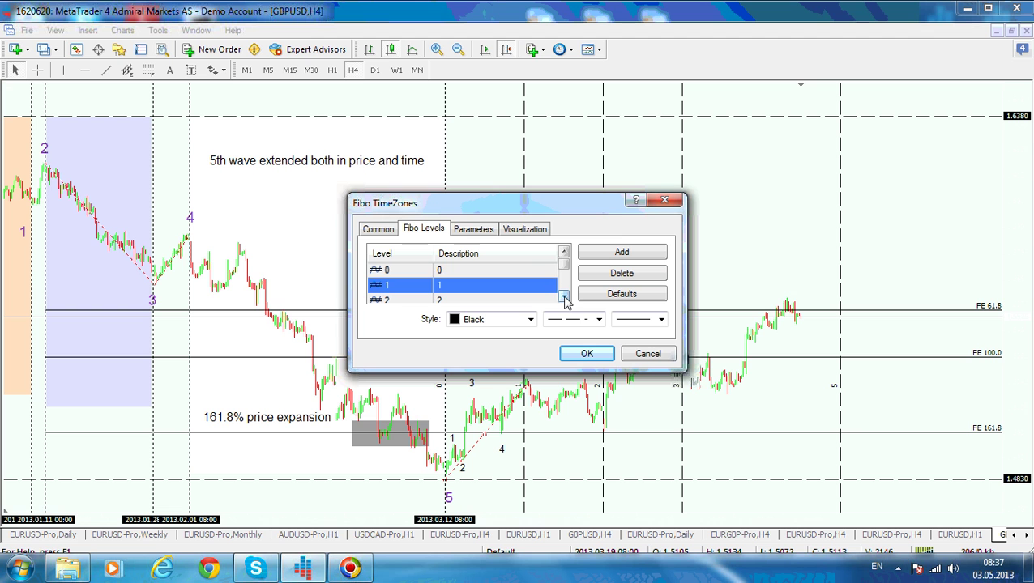
pyautogui.click(564, 298)
pyautogui.click(484, 287)
pyautogui.click(565, 297)
pyautogui.click(643, 254)
pyautogui.write('4')
pyautogui.click(480, 291)
pyautogui.write('4')
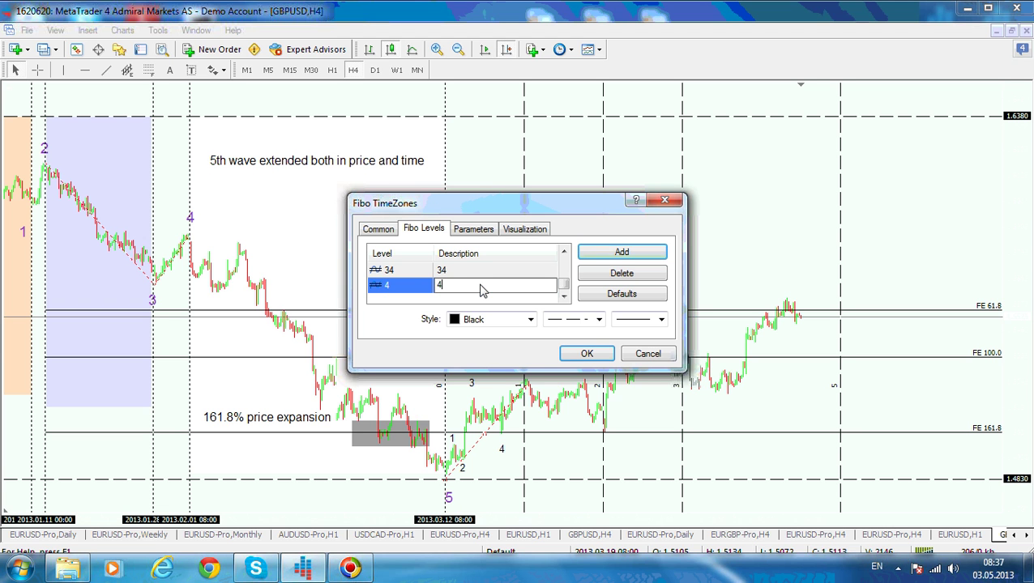
pyautogui.press('Return')
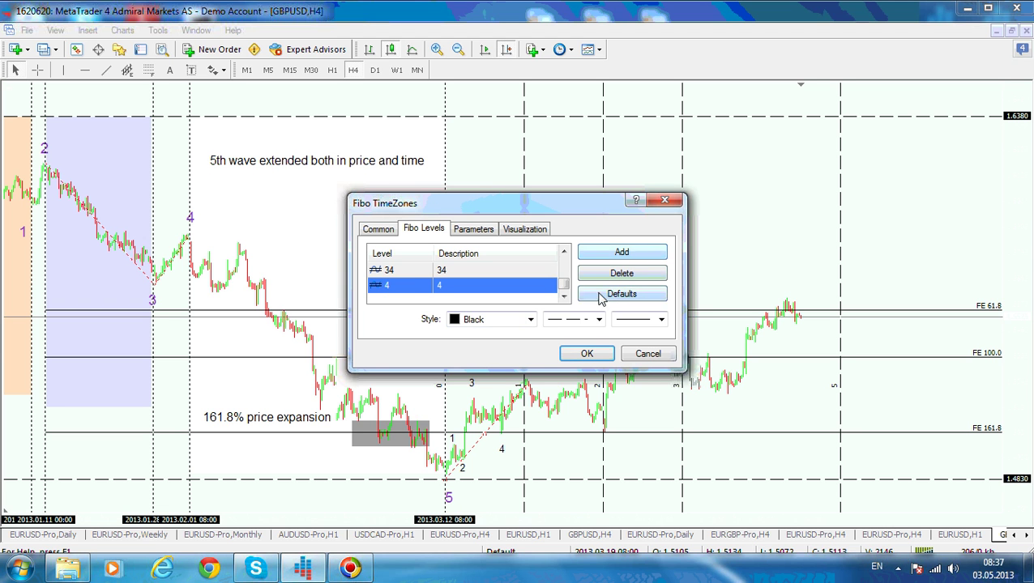
# Add a level of 61.8 with the description "61.8%" to the Fibonacci time zones
pyautogui.moveTo(567, 290); pyautogui.dragTo(578, 259)
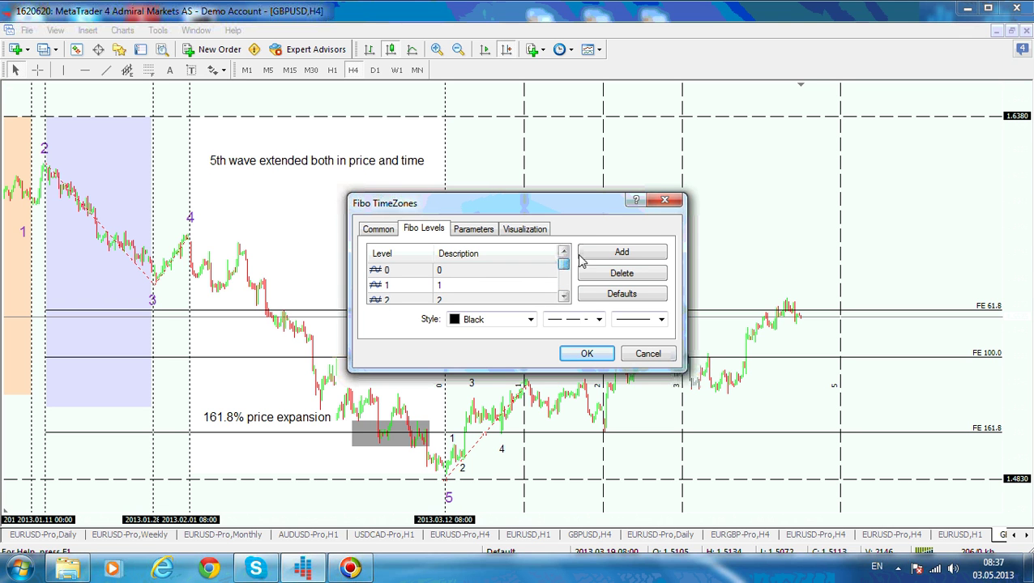
pyautogui.click(599, 256)
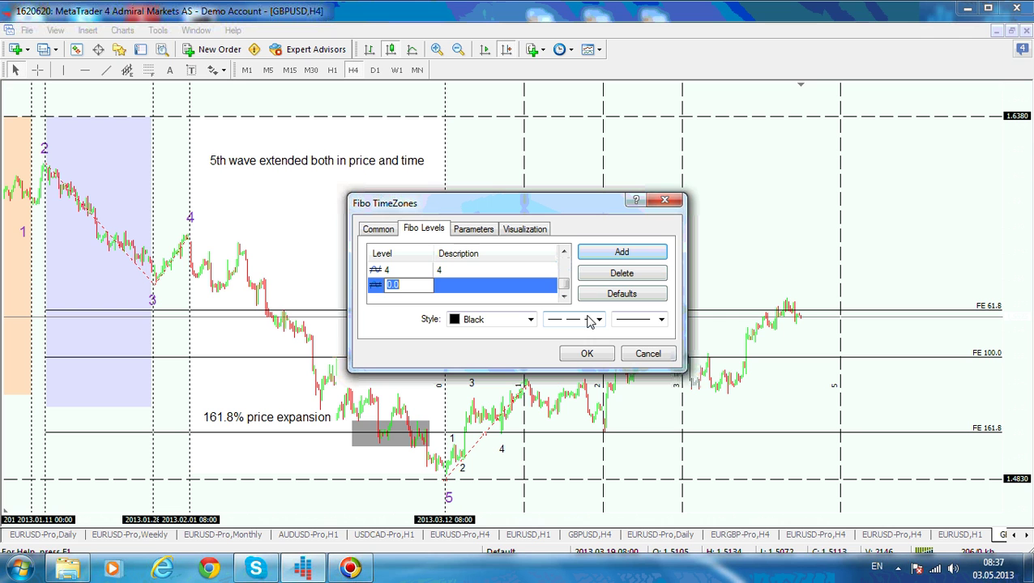
pyautogui.click(566, 285)
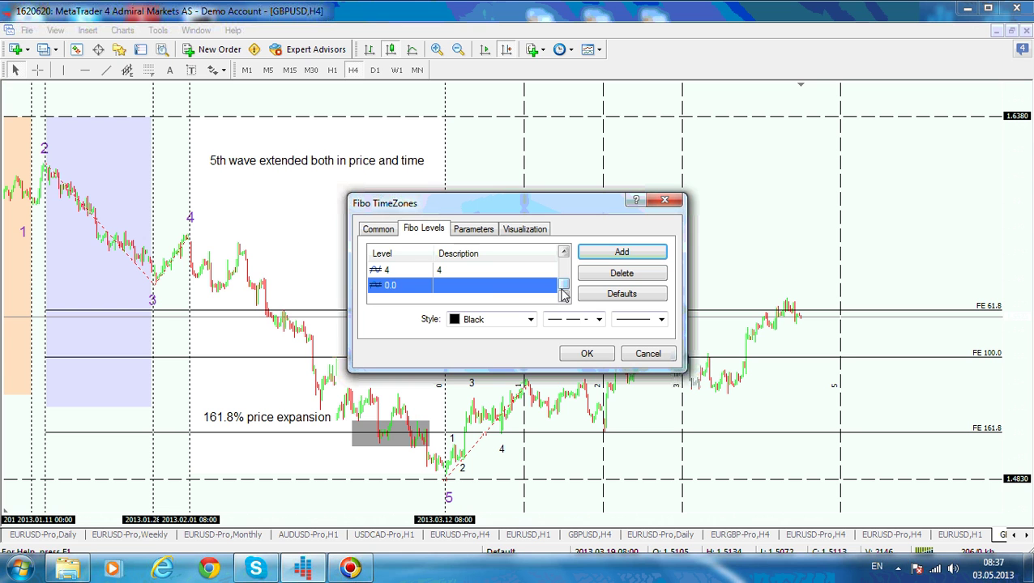
pyautogui.click(411, 292)
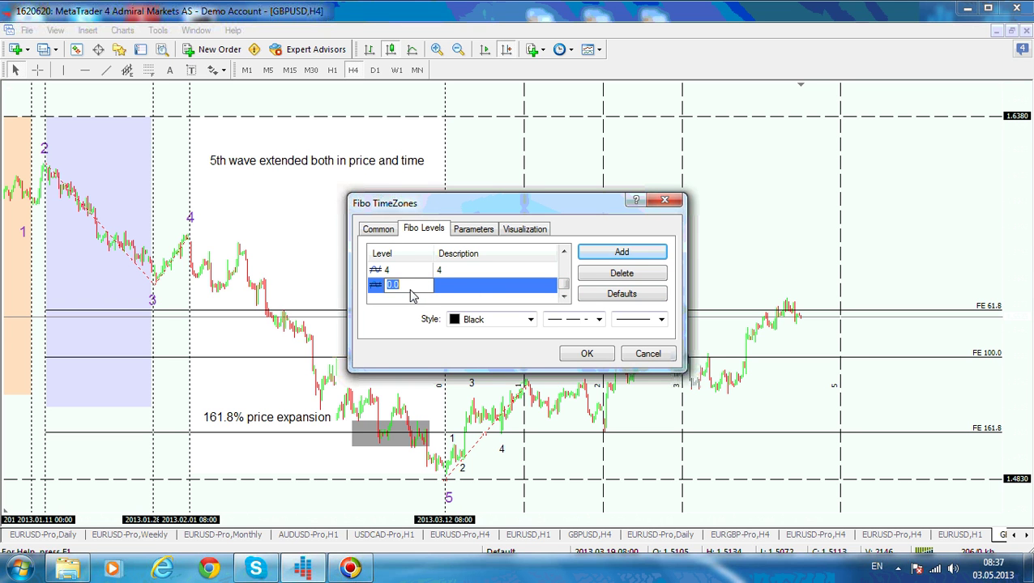
pyautogui.write('61.8')
pyautogui.click(516, 292)
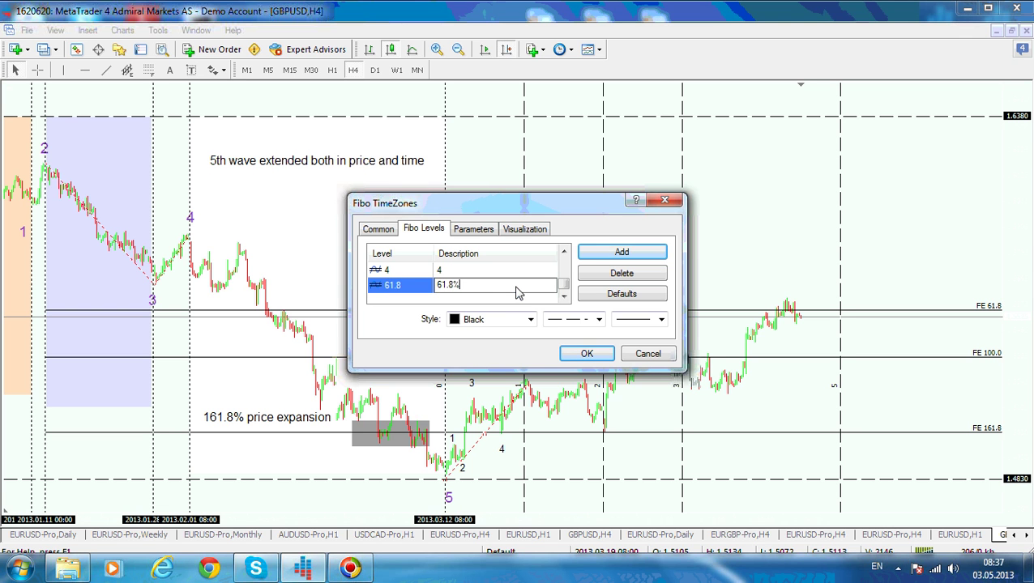
# Add a Fibonacci time zone level of 161.8 with the description "161.8%"
pyautogui.click(632, 253)
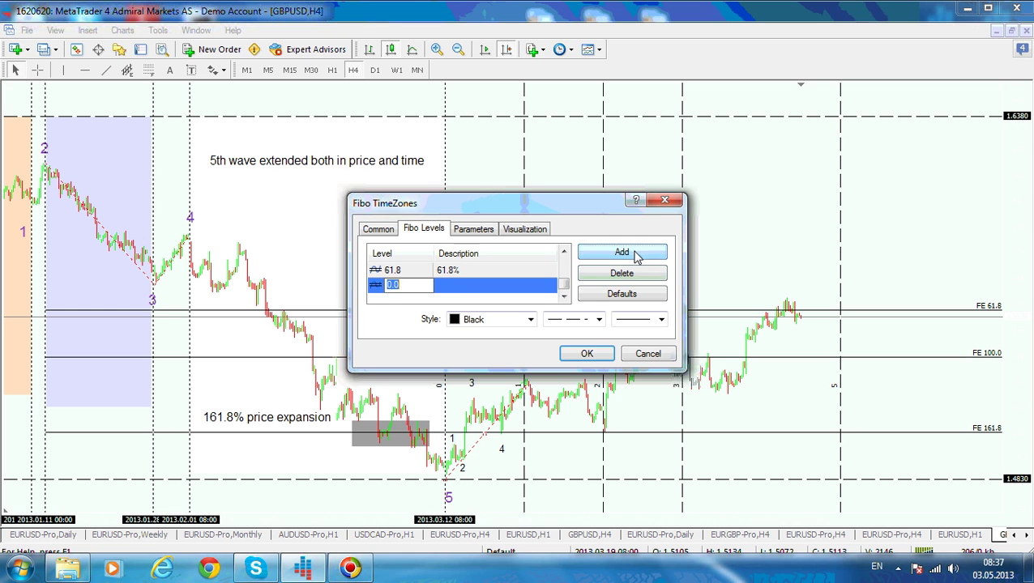
pyautogui.write('161.8')
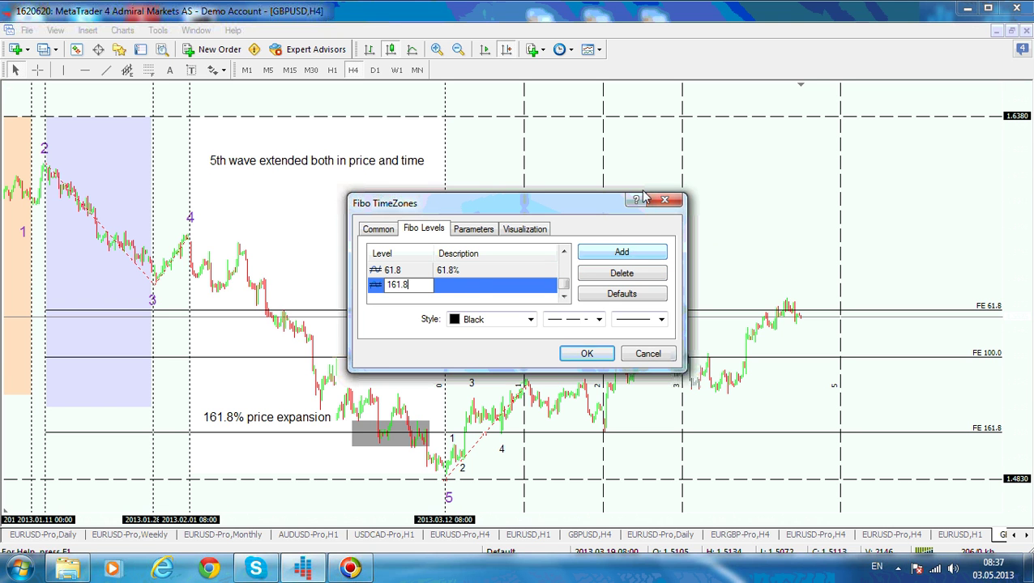
pyautogui.click(480, 287)
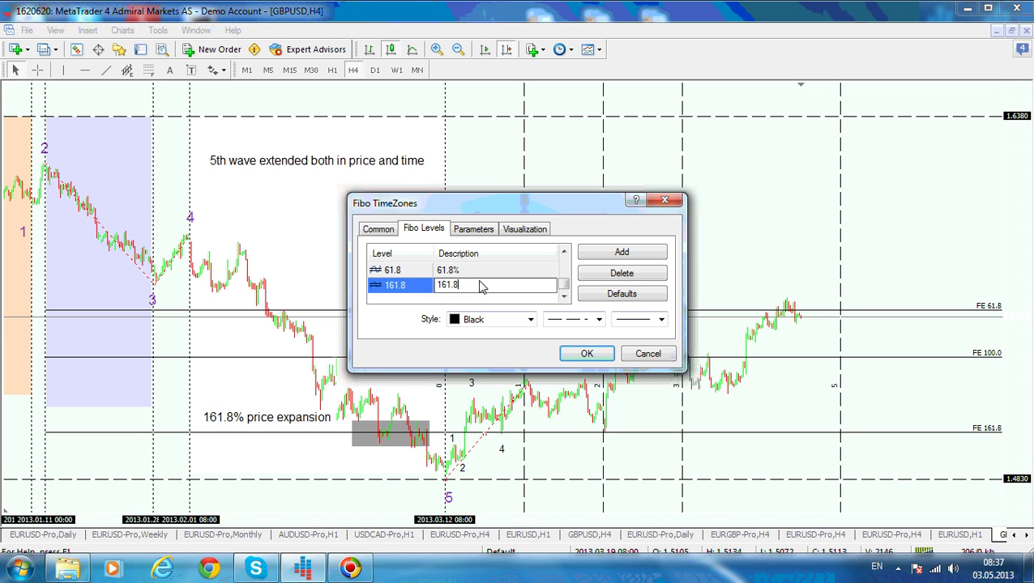
# Add a Fibonacci time zone level of 261.8 with the description "261.8%"
pyautogui.click(644, 258)
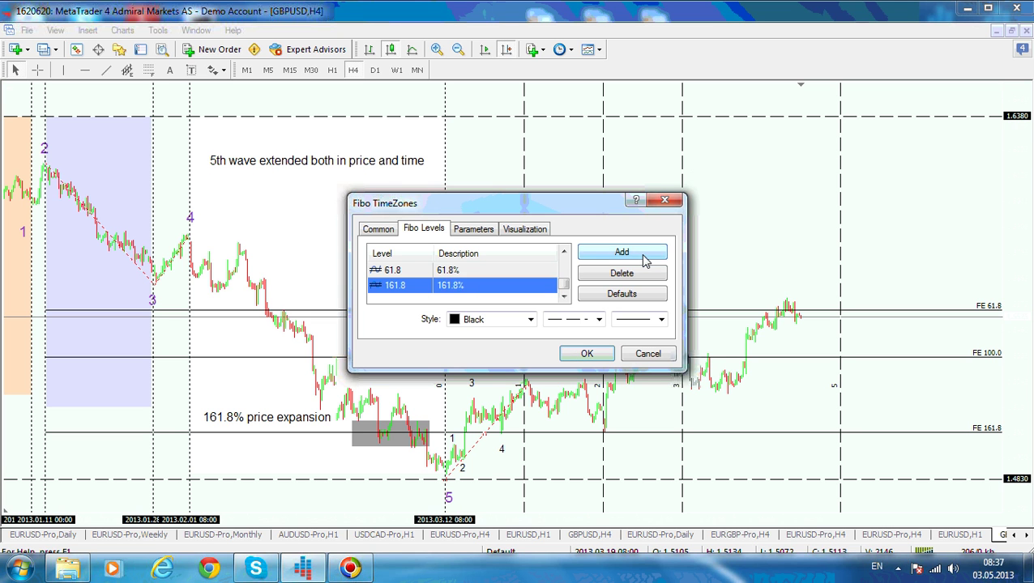
pyautogui.write('261')
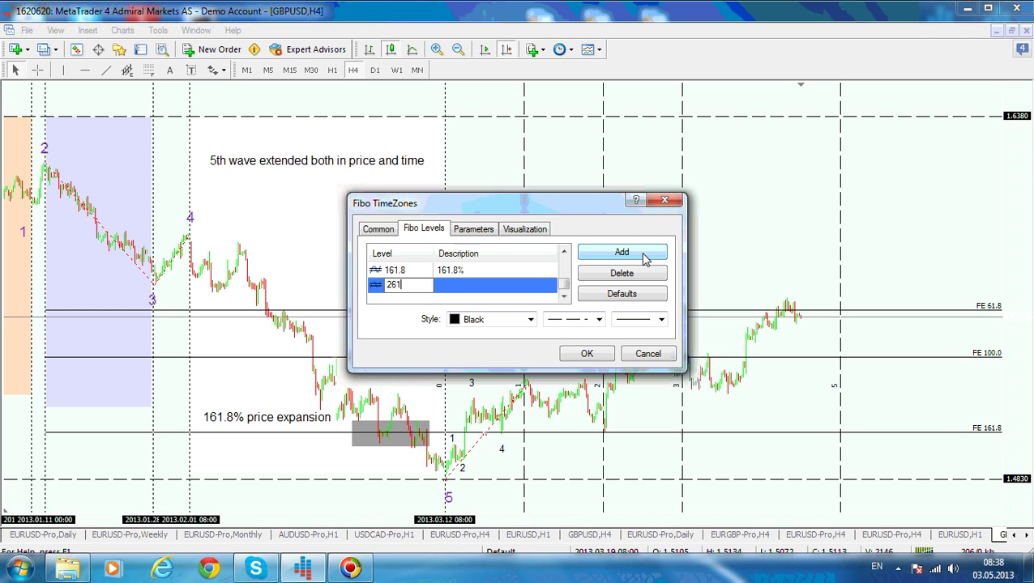
pyautogui.write('.8')
pyautogui.click(527, 284)
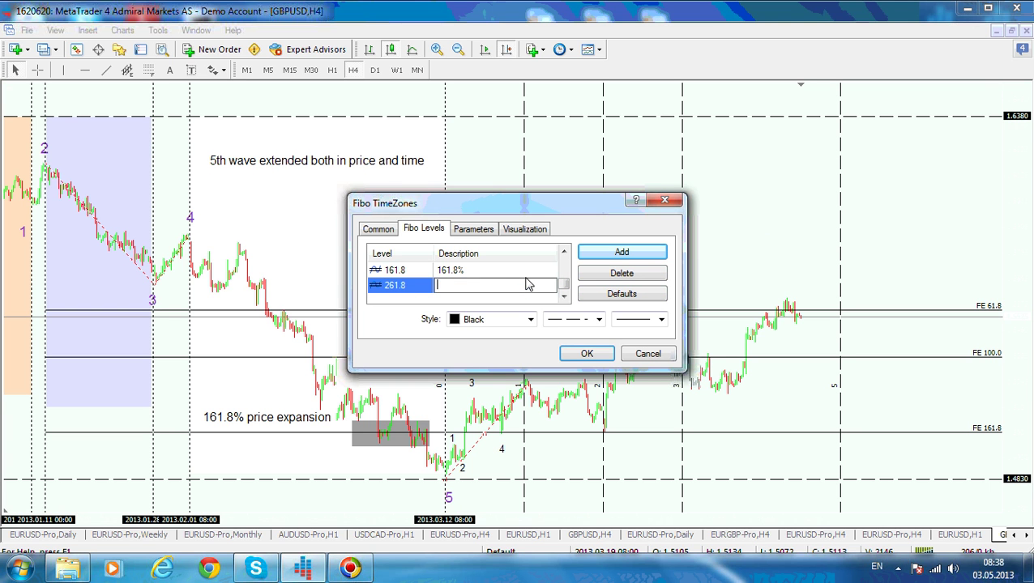
pyautogui.write('261')
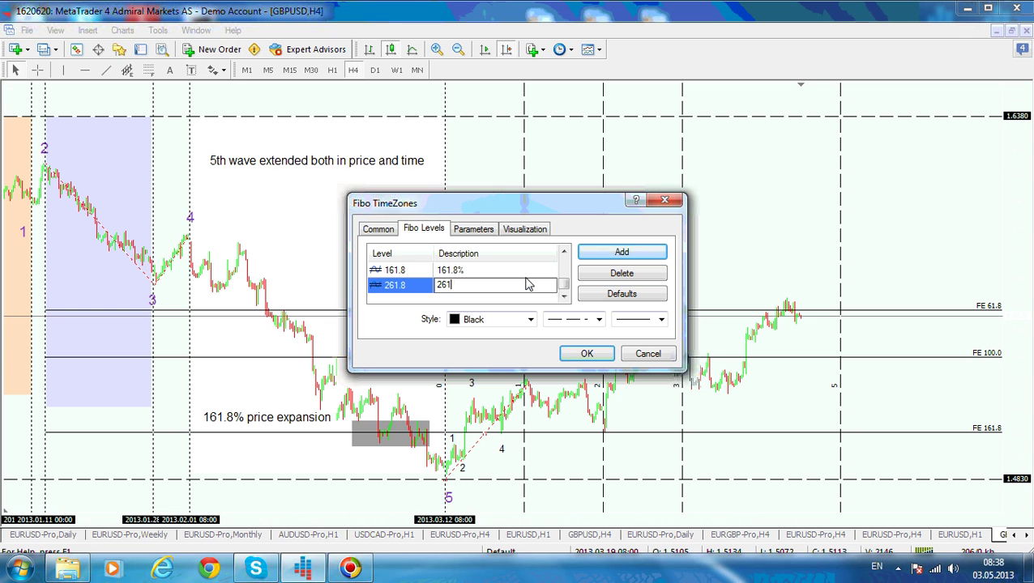
pyautogui.write('.8%')
# Add a Fibonacci time zone level of 361.8 with the description "361.8%"
pyautogui.click(621, 252)
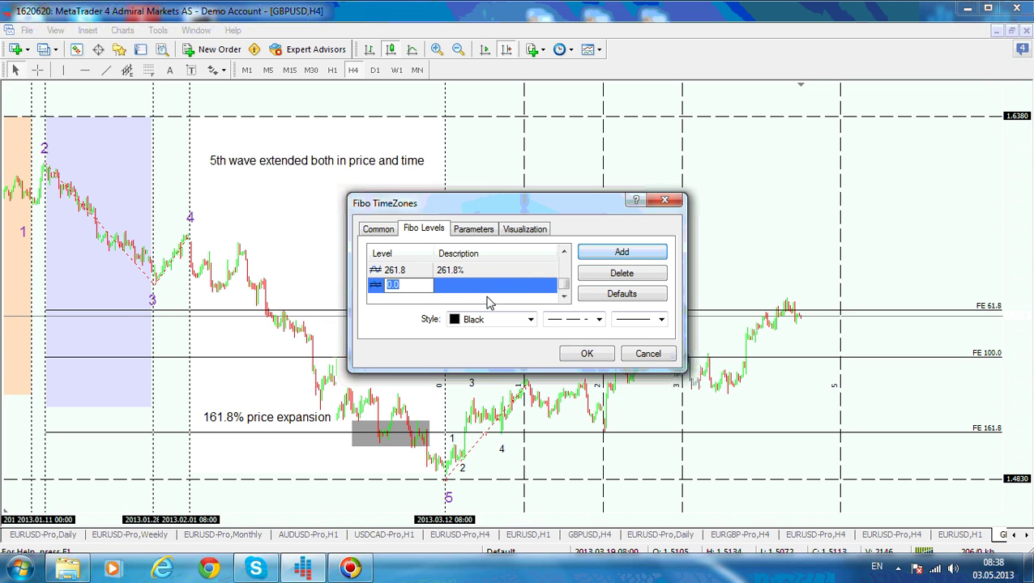
pyautogui.write('361.8')
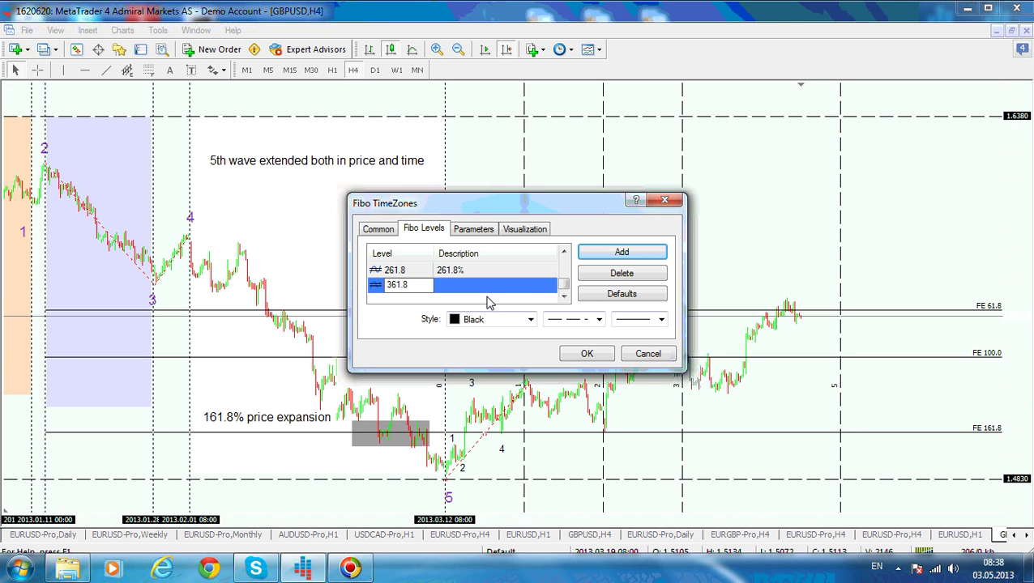
pyautogui.click(500, 285)
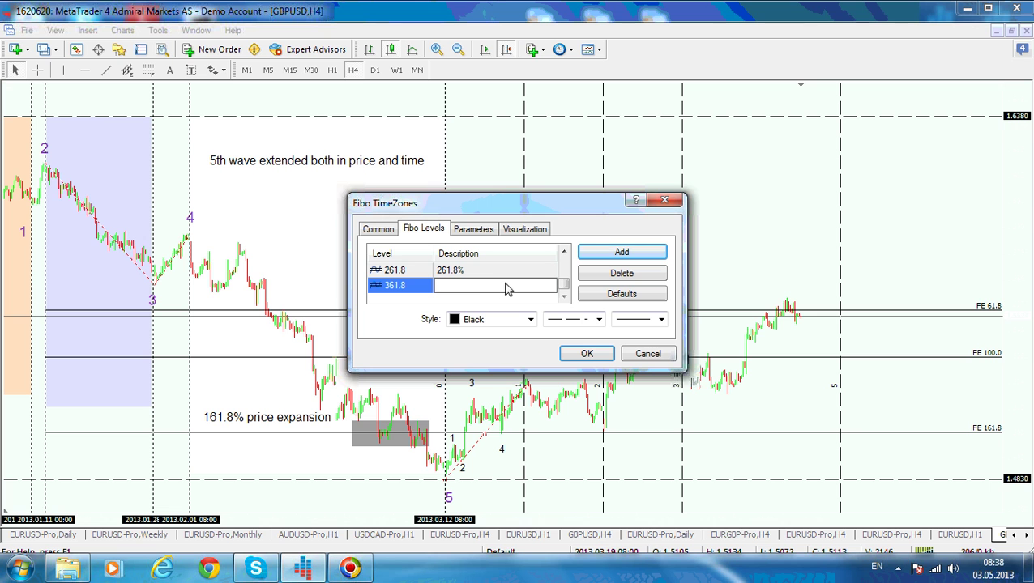
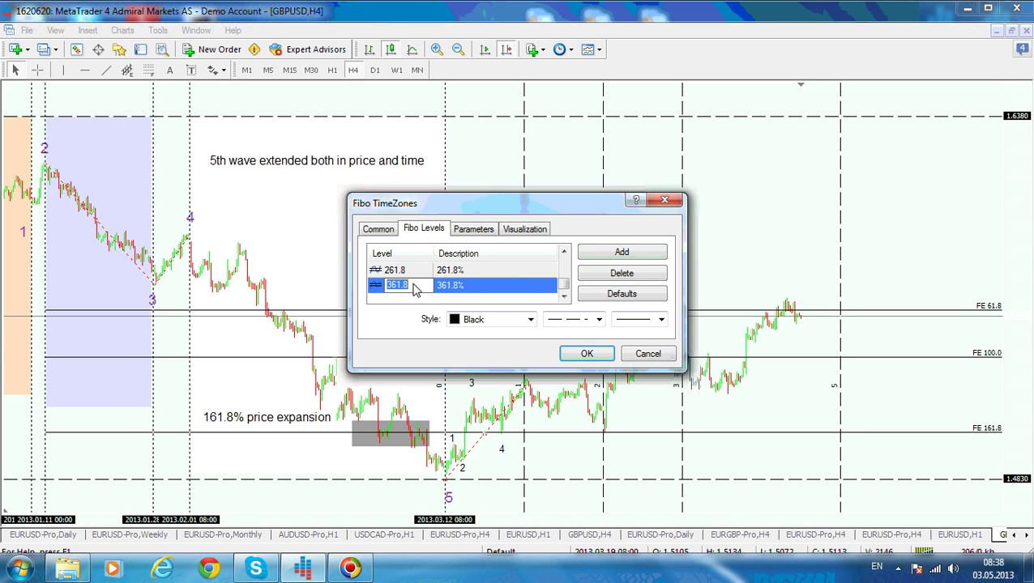
# Correct the level value of the 361.8% entry to 3.618 and of the 261.8% entry to 2.618
pyautogui.write('3.618')
pyautogui.click(405, 272)
pyautogui.click(404, 274)
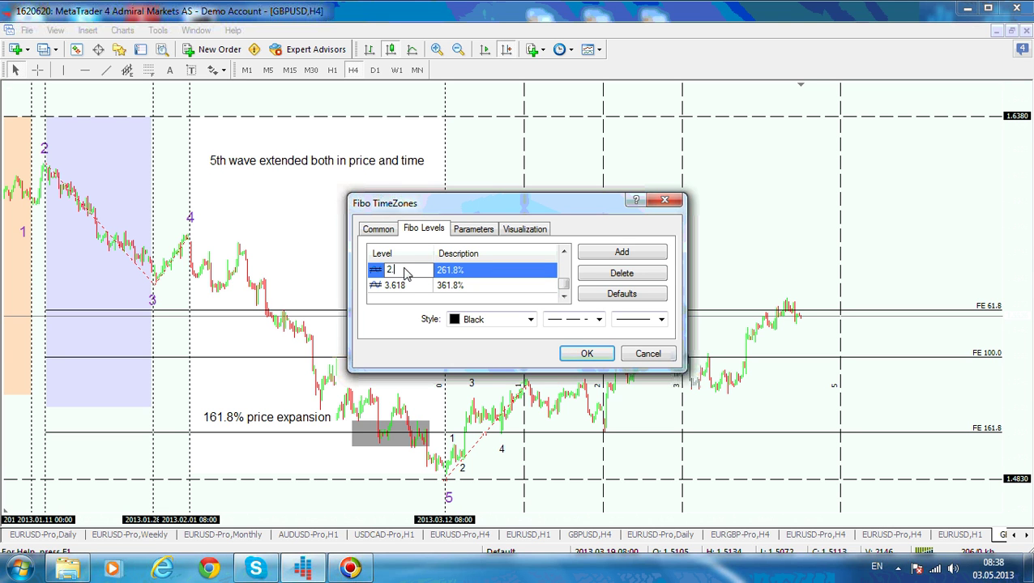
pyautogui.write('2.618')
# Correct the level value of the 161.8% entry to 1.618 and of the 61.8% entry to 0.618, and apply the time zone settings
pyautogui.click(563, 252)
pyautogui.click(406, 270)
pyautogui.click(411, 272)
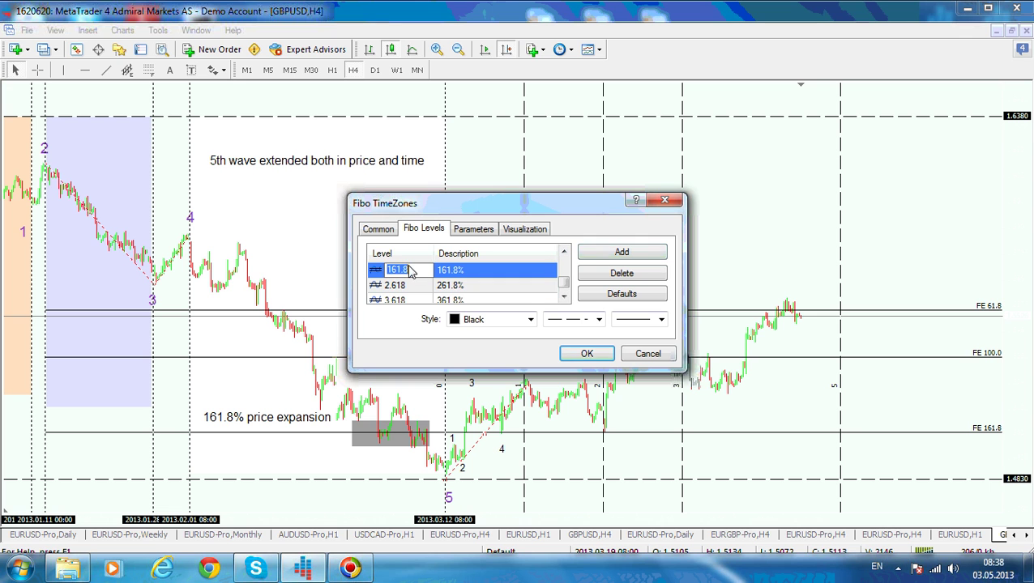
pyautogui.write('1.618')
pyautogui.click(478, 285)
pyautogui.click(563, 254)
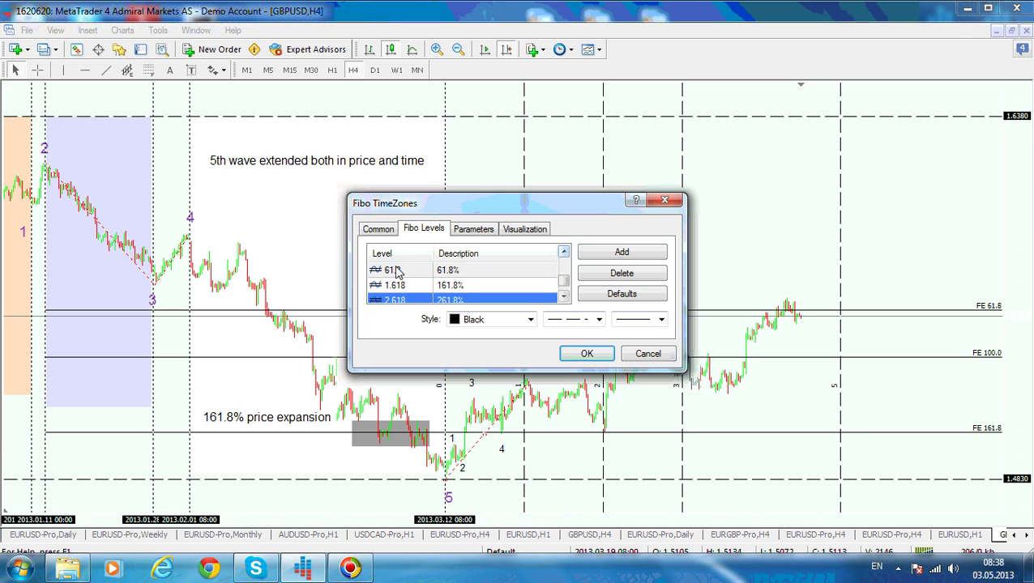
pyautogui.click(409, 271)
pyautogui.click(411, 272)
pyautogui.write('0.618')
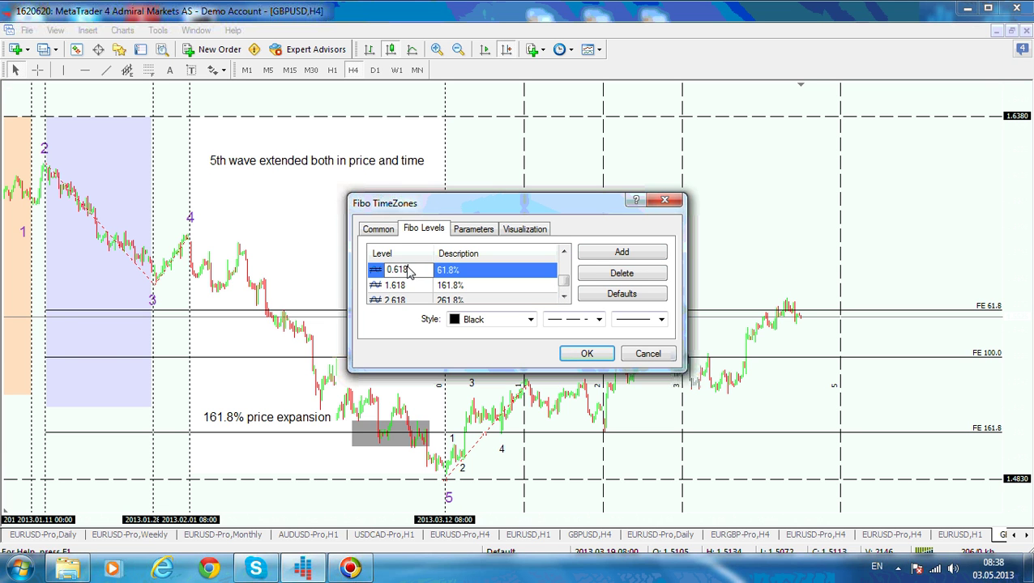
pyautogui.click(587, 354)
pyautogui.click(586, 353)
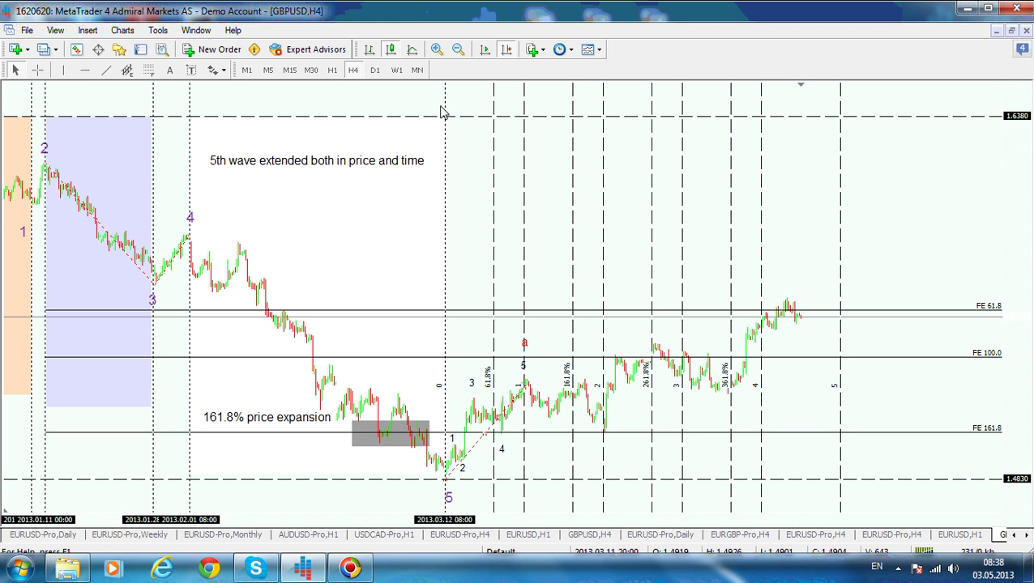
# Draw a rising trend line from time zone 0 to time zone 1 above label a and color it magenta
pyautogui.click(105, 70)
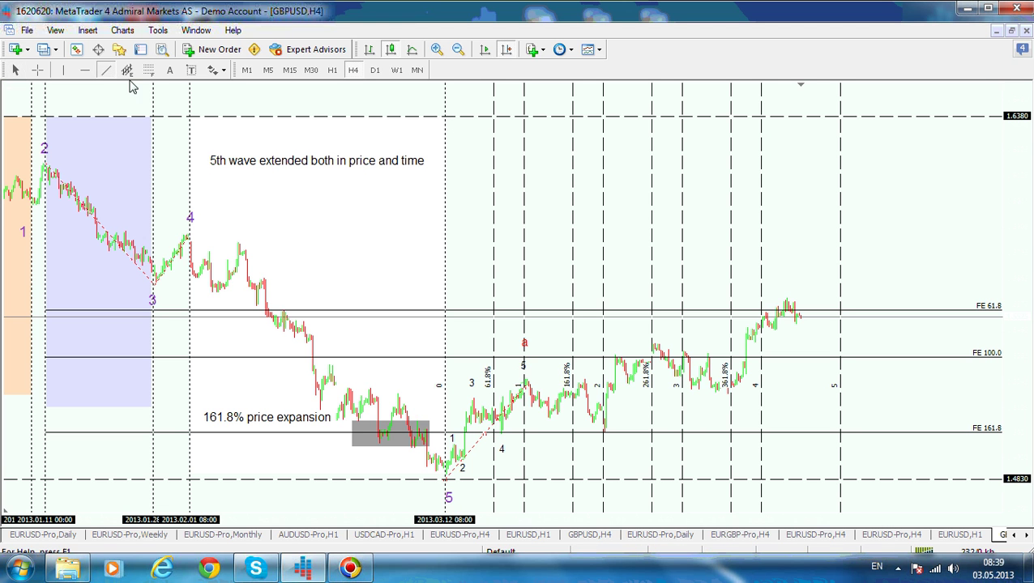
pyautogui.moveTo(444, 293)
pyautogui.mouseDown()
pyautogui.moveTo(462, 272)
pyautogui.moveTo(523, 241)
pyautogui.mouseUp()
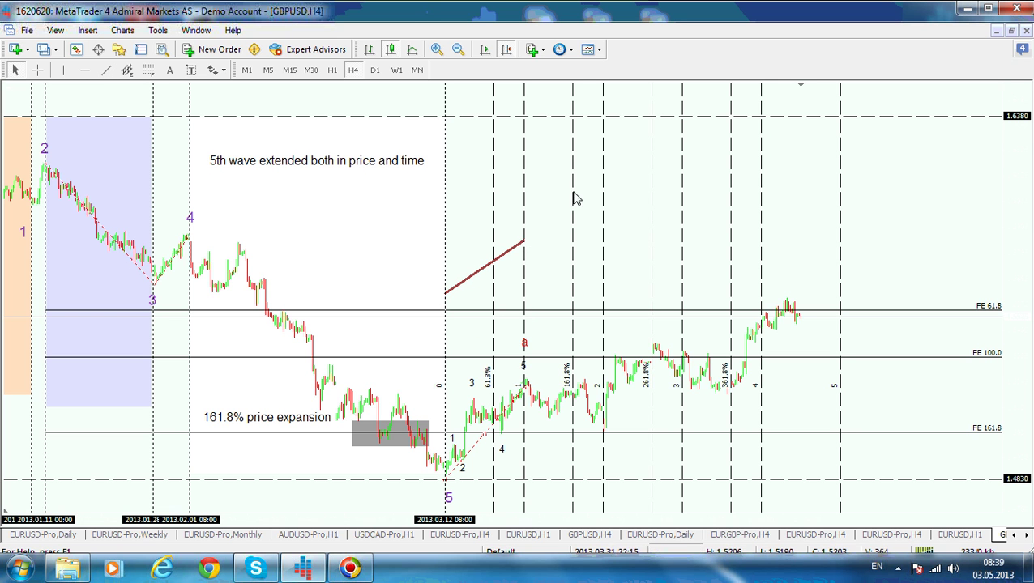
pyautogui.doubleClick(478, 272)
pyautogui.rightClick(478, 276)
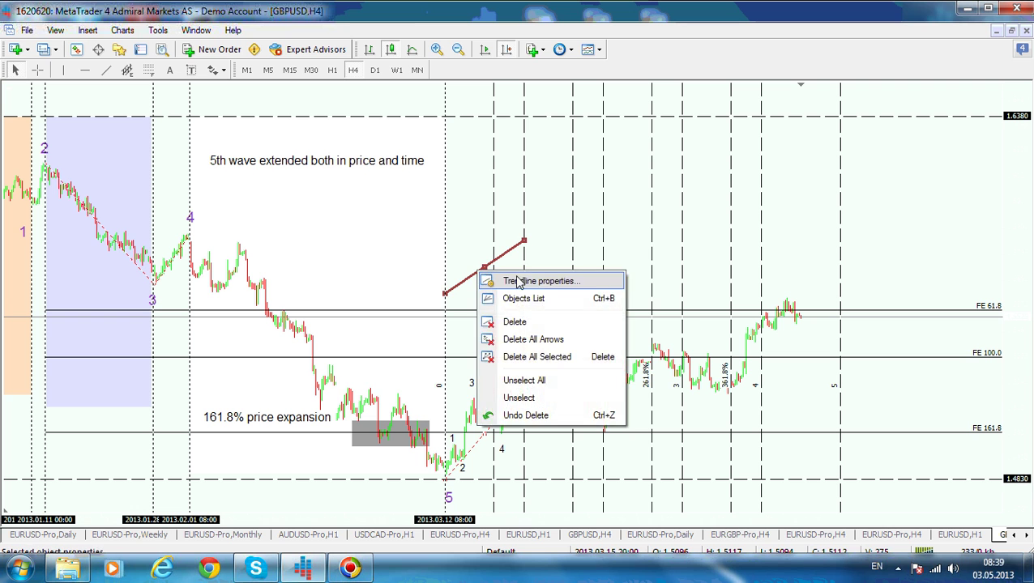
pyautogui.click(522, 280)
pyautogui.click(630, 309)
pyautogui.click(641, 330)
pyautogui.click(498, 300)
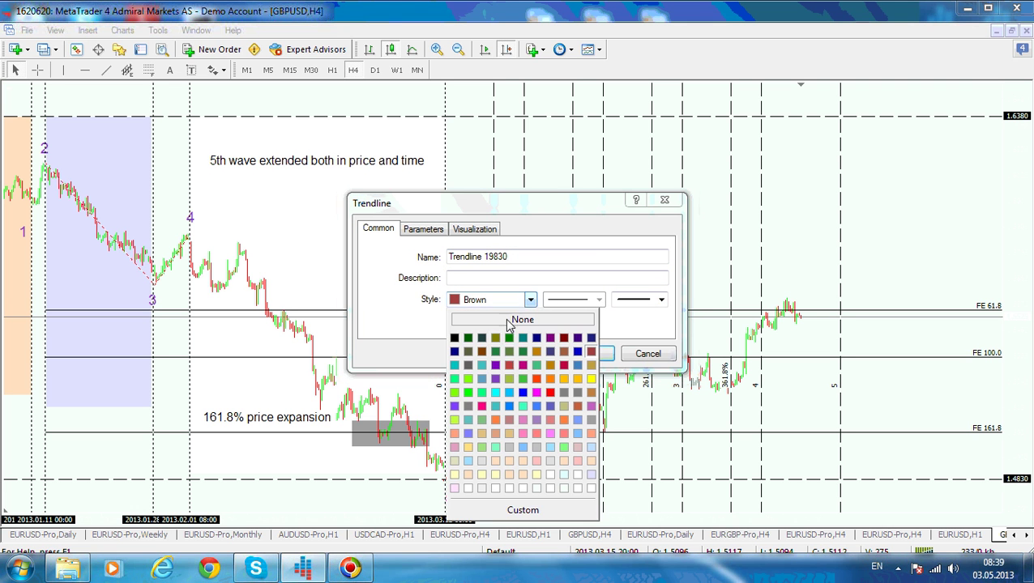
pyautogui.click(537, 392)
pyautogui.click(585, 357)
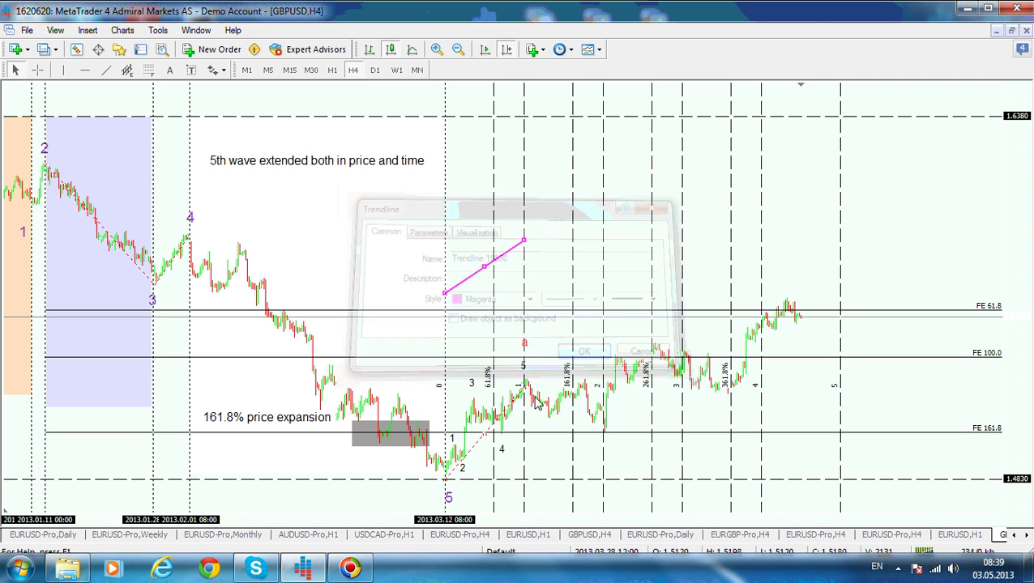
# Copy the magenta trend line into each following interval between time zones 1, 2, 3, 4 and 5
pyautogui.moveTo(487, 270); pyautogui.dragTo(802, 257)
pyautogui.click(802, 258)
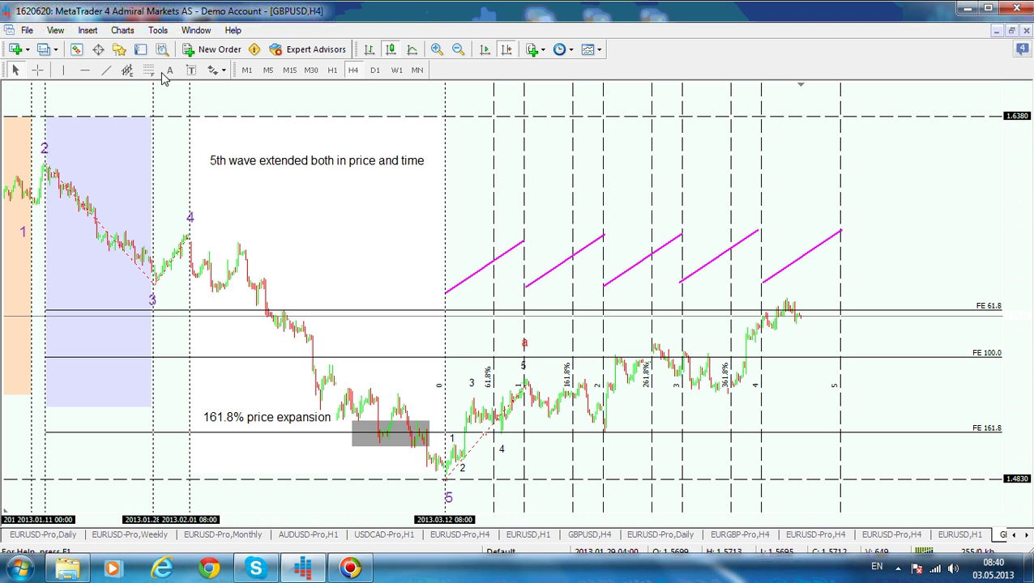
# Place a red size 12 text label "1" just beside label a
pyautogui.click(537, 342)
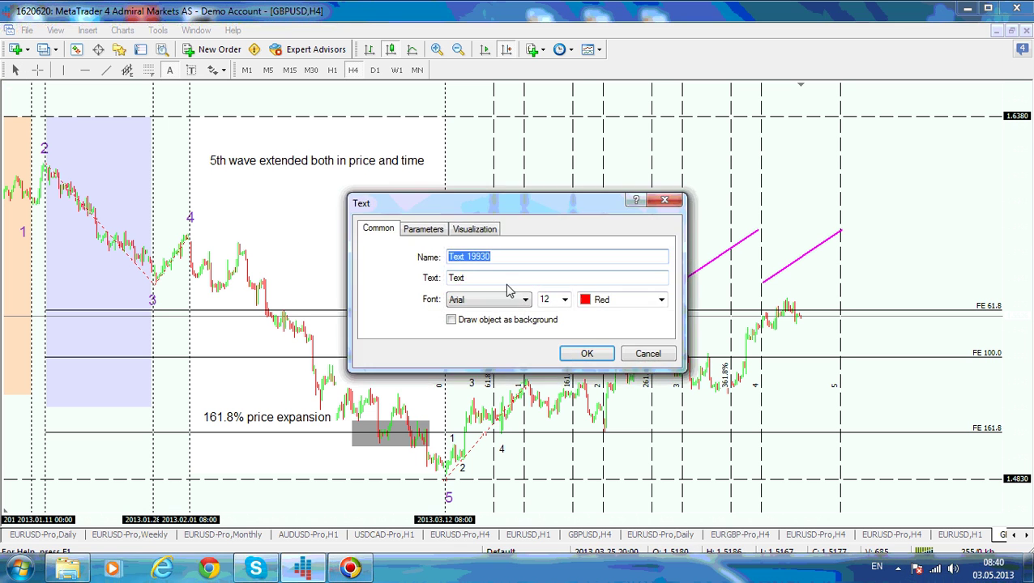
pyautogui.press('Tab')
pyautogui.write('1')
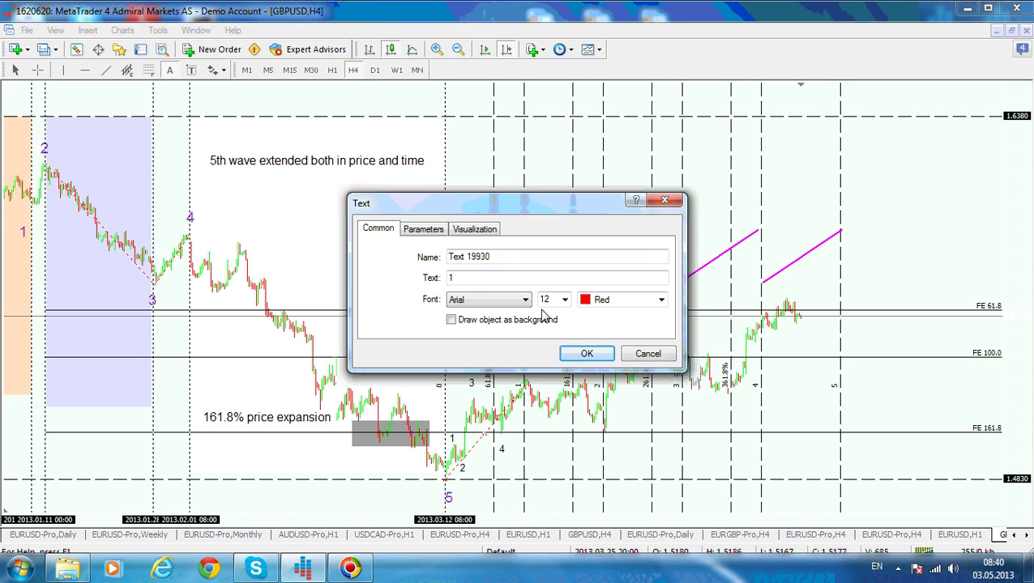
pyautogui.click(588, 354)
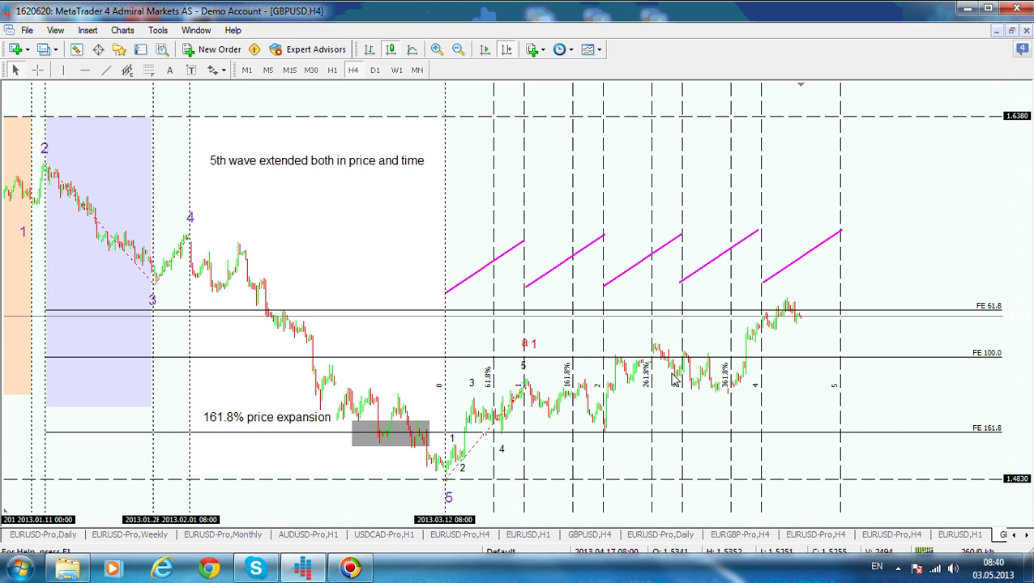
# Draw a rising trend line from time zone 0 to the 161.8% zone above the magenta lines and color it brown
pyautogui.click(106, 70)
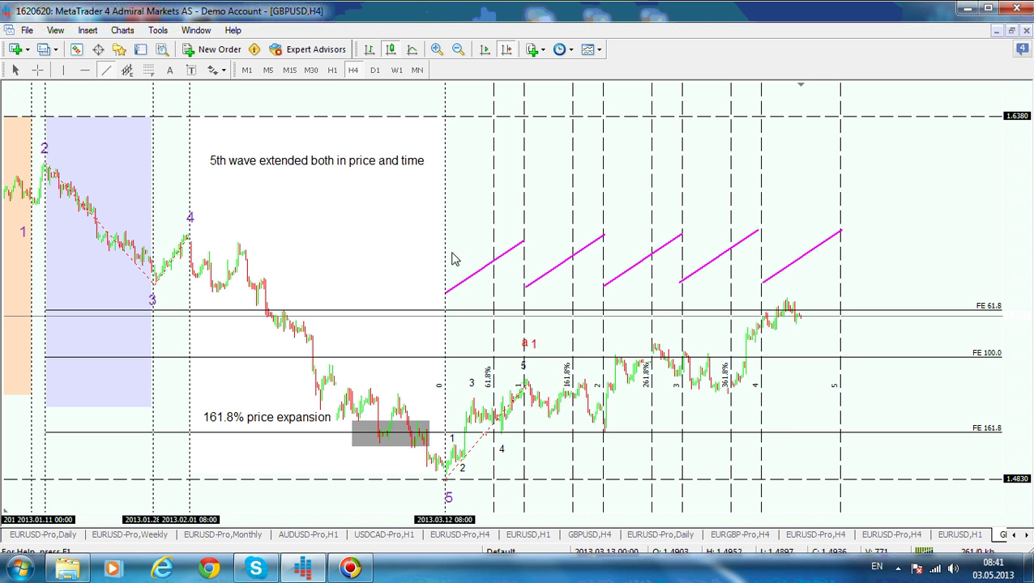
pyautogui.moveTo(445, 250)
pyautogui.mouseDown()
pyautogui.moveTo(491, 231)
pyautogui.moveTo(573, 167)
pyautogui.mouseUp()
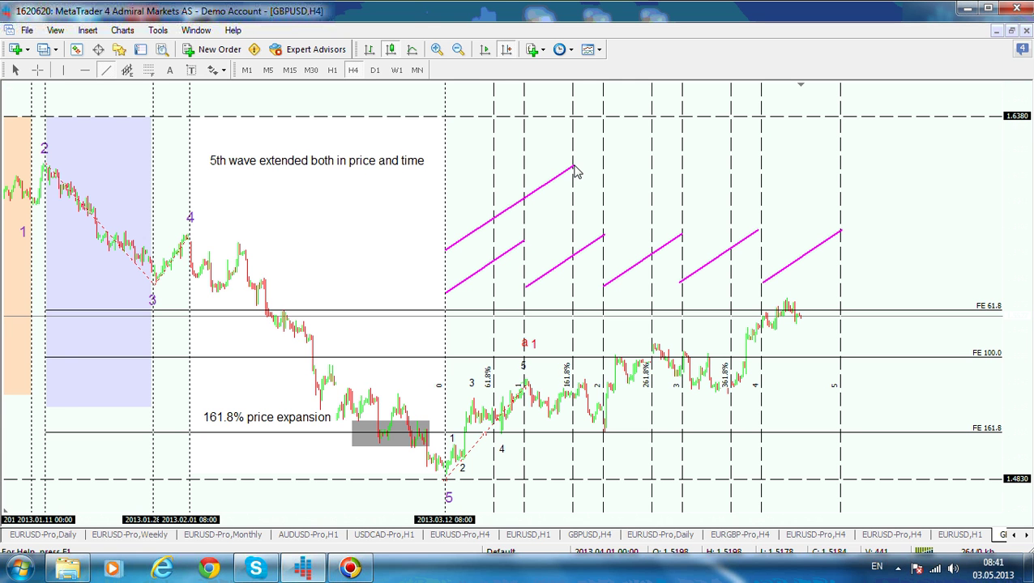
pyautogui.doubleClick(536, 192)
pyautogui.rightClick(534, 188)
pyautogui.click(567, 201)
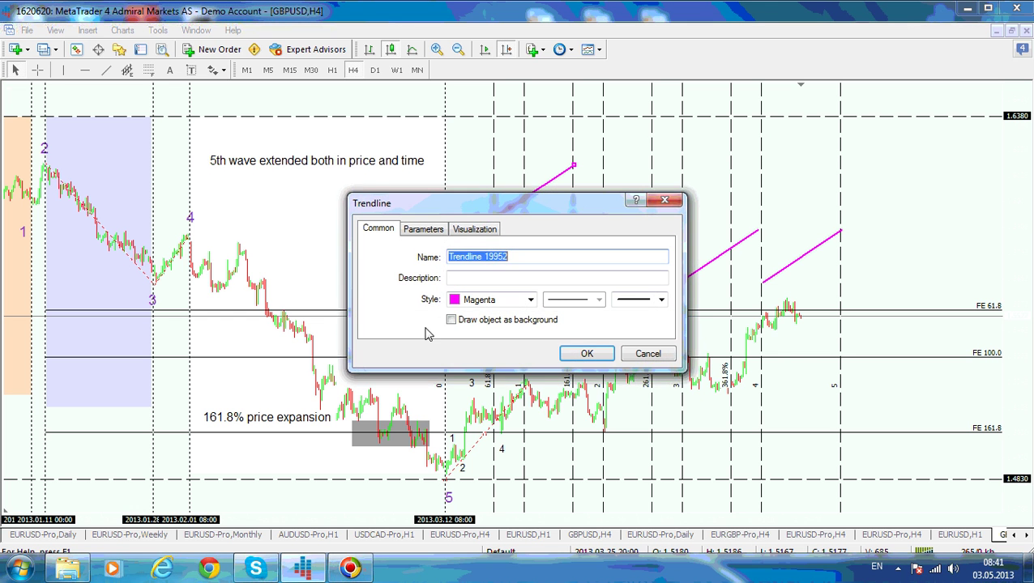
pyautogui.click(532, 303)
pyautogui.click(590, 356)
pyautogui.click(592, 353)
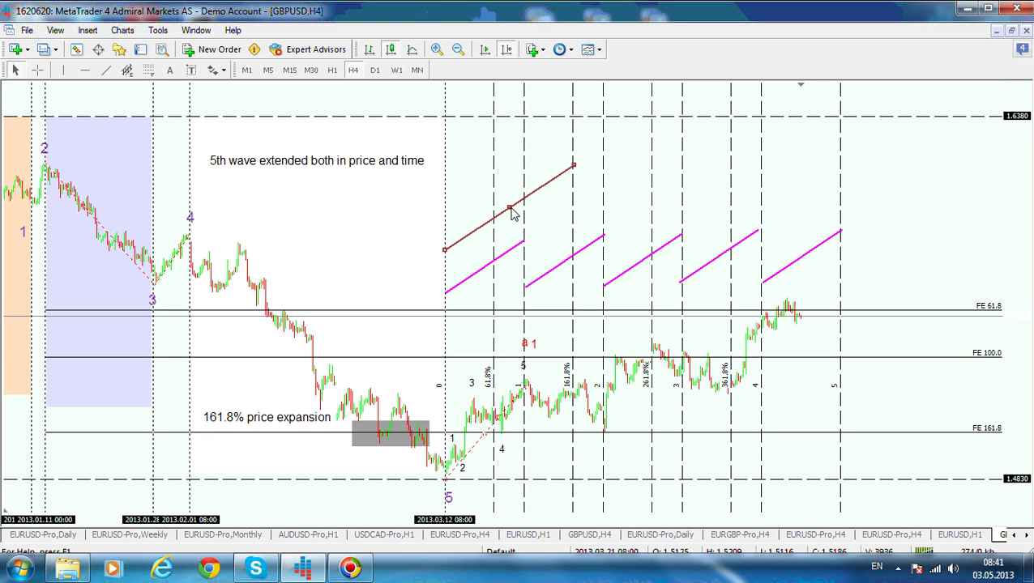
# Copy the brown trend line so that it starts at the price low on time zone 2
pyautogui.moveTo(510, 213); pyautogui.dragTo(672, 397)
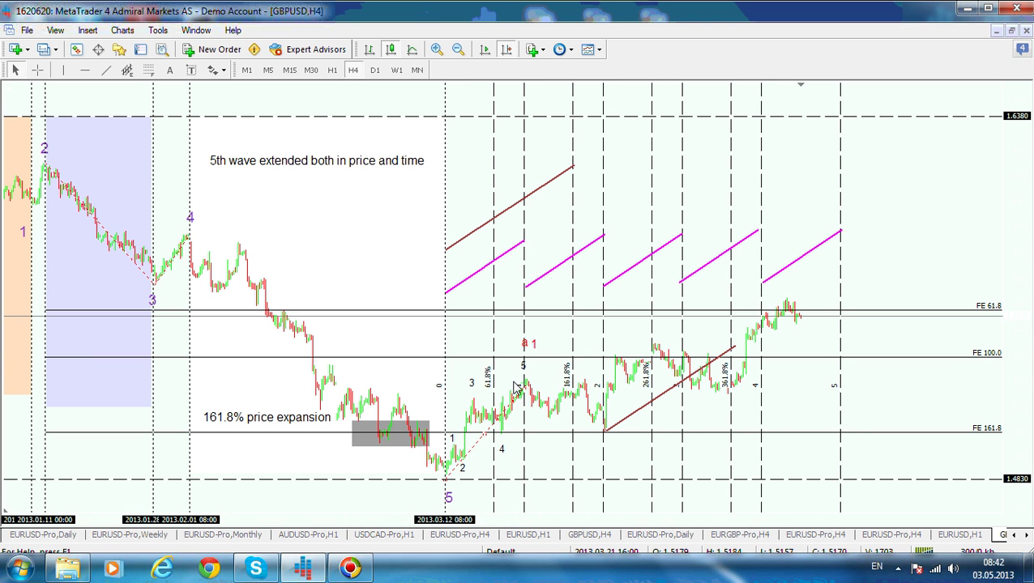
# Draw a gray rectangle around the FE 61.8 level from time zone 0 to just past the latest candle
pyautogui.click(88, 30)
pyautogui.moveTo(102, 138)
pyautogui.click(230, 141)
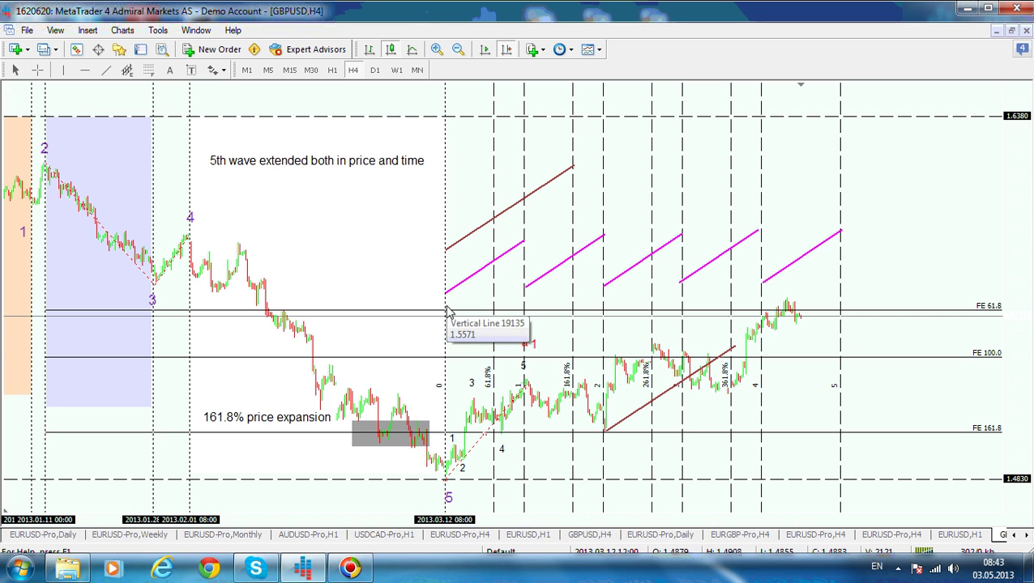
pyautogui.rightClick(819, 324)
pyautogui.click(834, 328)
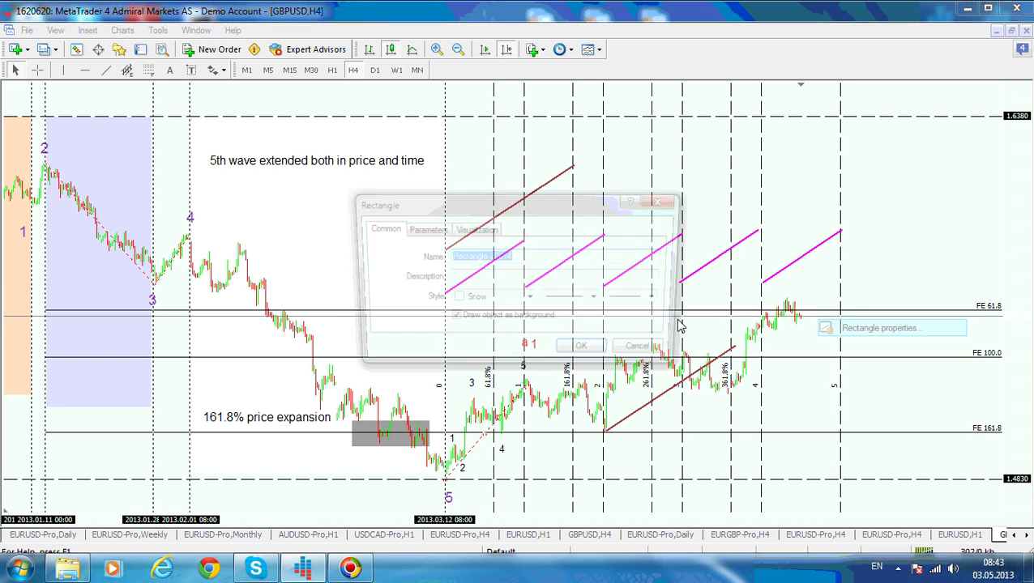
pyautogui.click(529, 302)
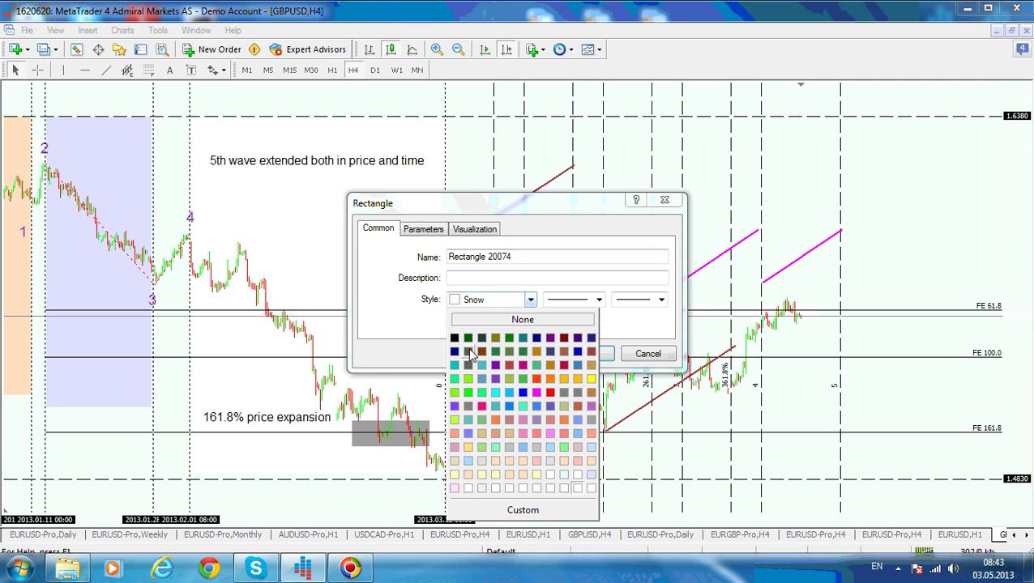
pyautogui.click(595, 423)
pyautogui.click(587, 354)
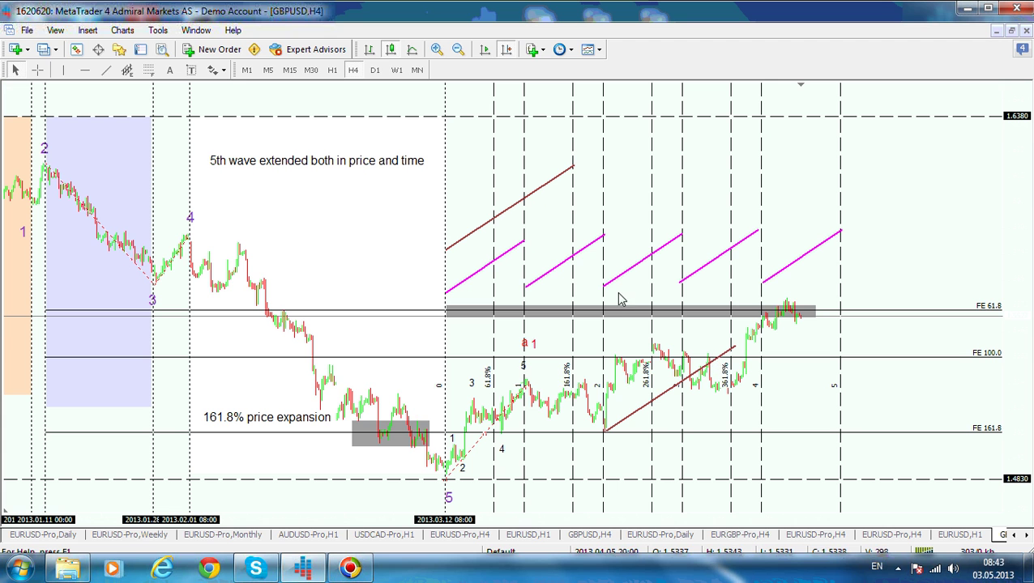
# Draw a slightly rising trend line from the 2013.02.01 vertical line to just past time zone 5 near FE 100.0 and color it black
pyautogui.click(105, 69)
pyautogui.moveTo(195, 390); pyautogui.dragTo(619, 370)
pyautogui.moveTo(732, 363); pyautogui.dragTo(874, 363)
pyautogui.rightClick(852, 365)
pyautogui.click(892, 367)
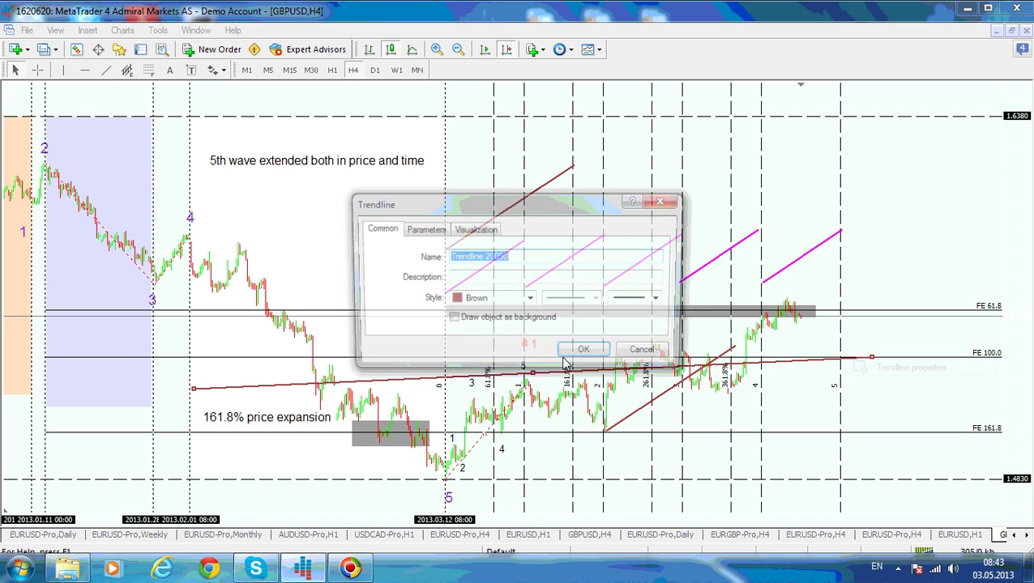
pyautogui.click(531, 300)
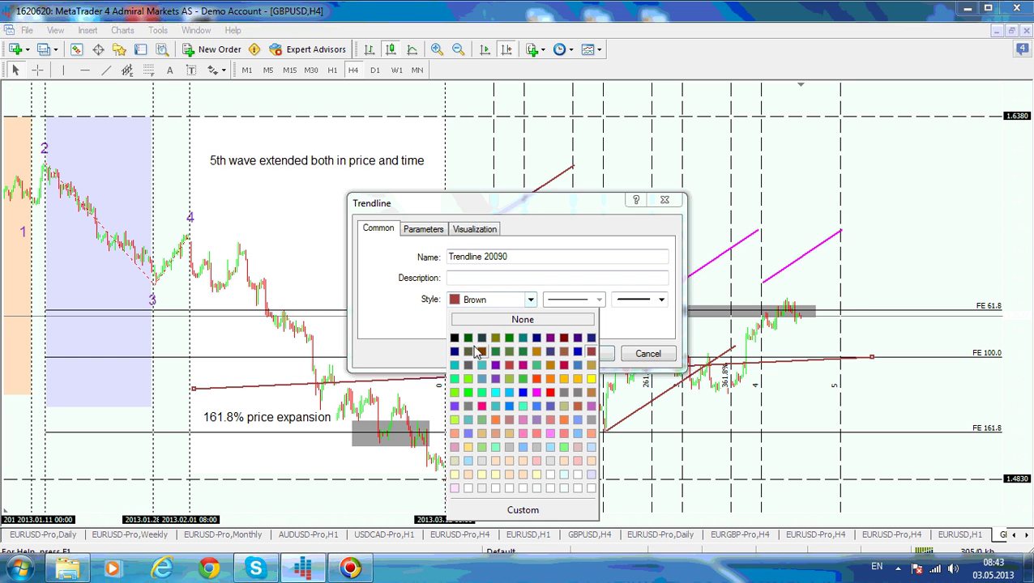
pyautogui.click(454, 340)
pyautogui.click(585, 354)
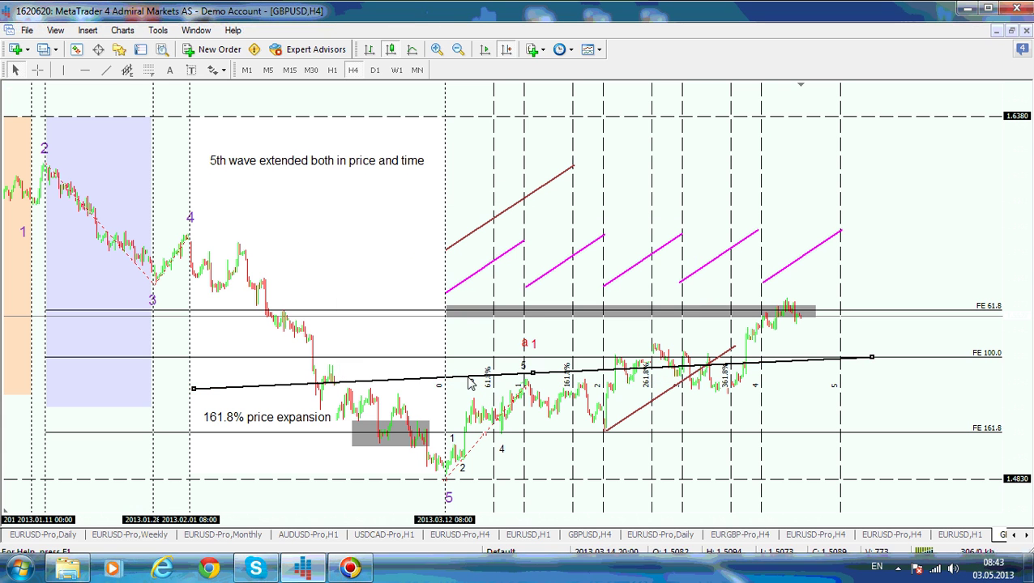
# Draw a short black line from the low at wave 5 up to the rising black line, and copy it above that line at time zone 2
pyautogui.click(107, 71)
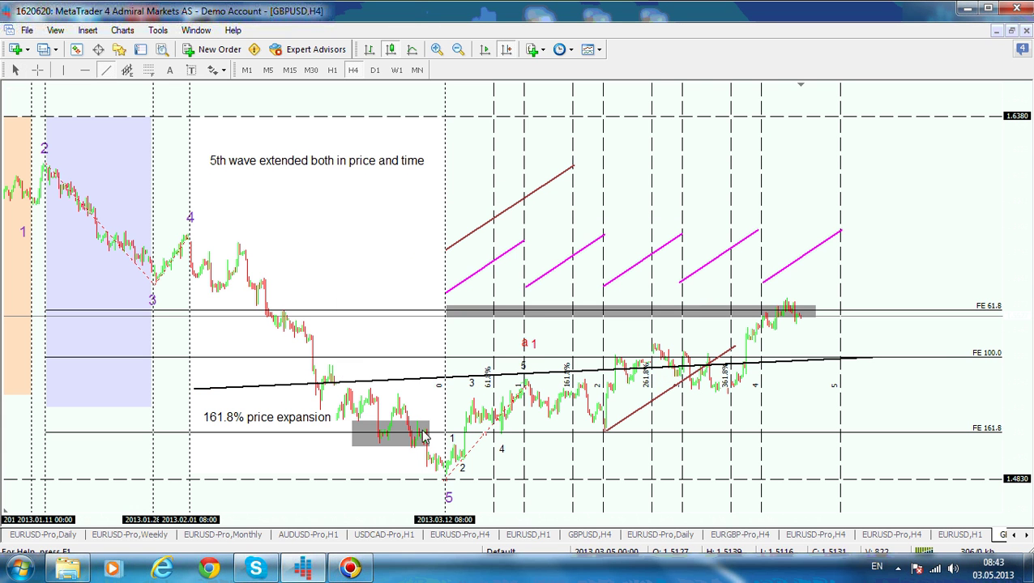
pyautogui.moveTo(447, 460); pyautogui.dragTo(438, 379)
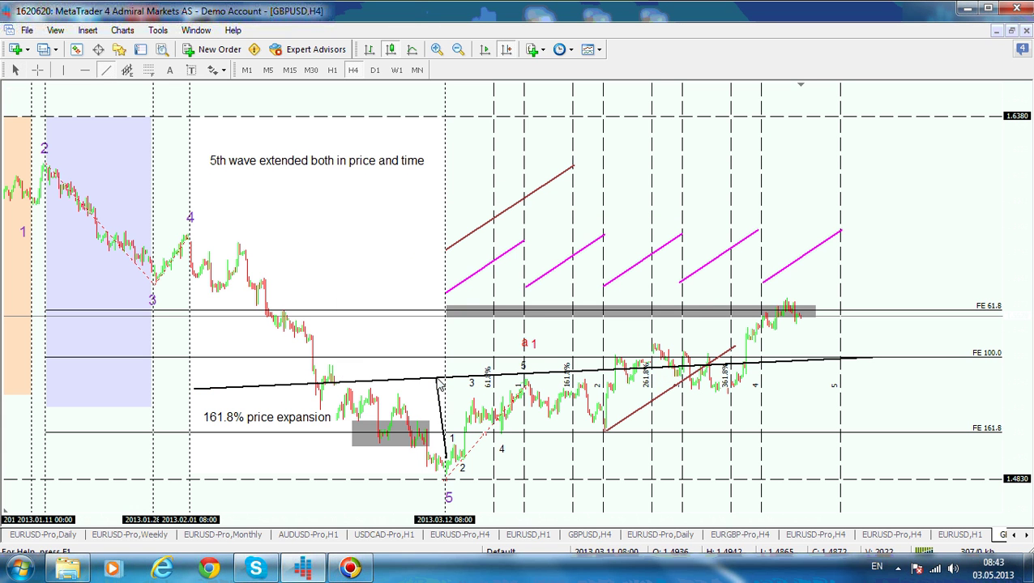
pyautogui.moveTo(441, 414); pyautogui.dragTo(606, 336)
# Lower the long rising black line onto the candle highs near time zone 1 and move the short copy down to rest on it
pyautogui.doubleClick(527, 374)
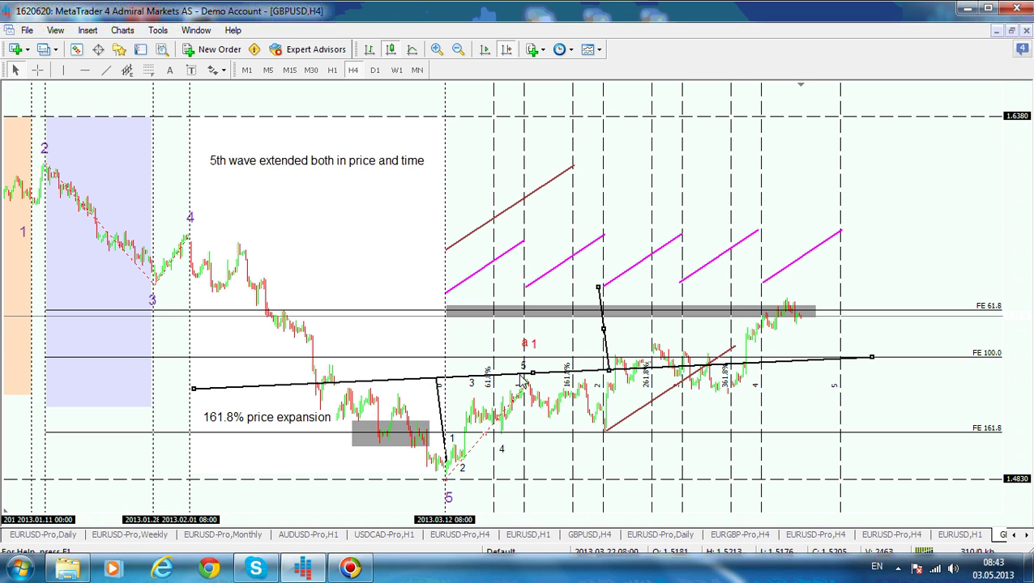
pyautogui.moveTo(527, 376); pyautogui.dragTo(535, 386)
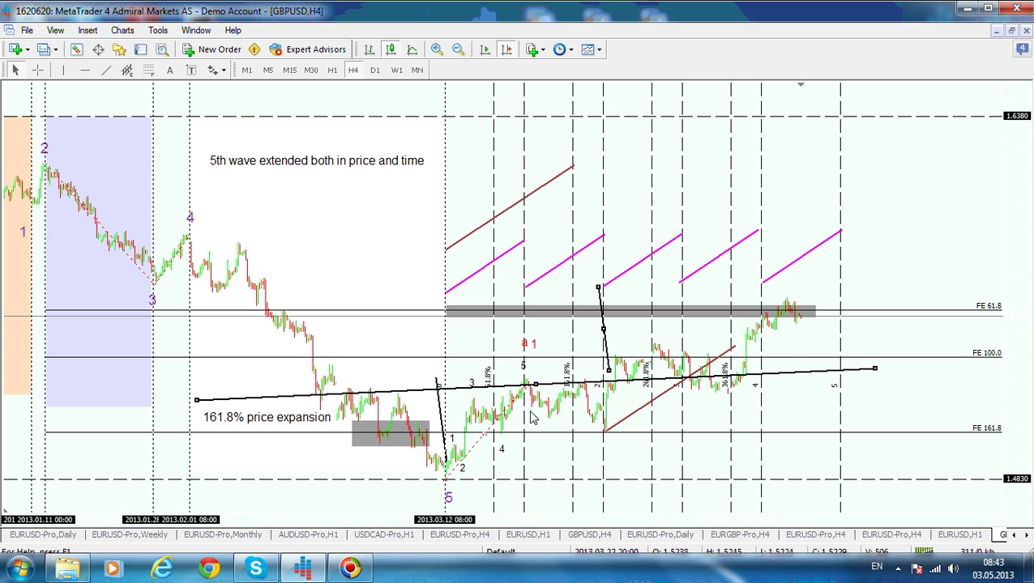
pyautogui.moveTo(606, 334); pyautogui.dragTo(608, 352)
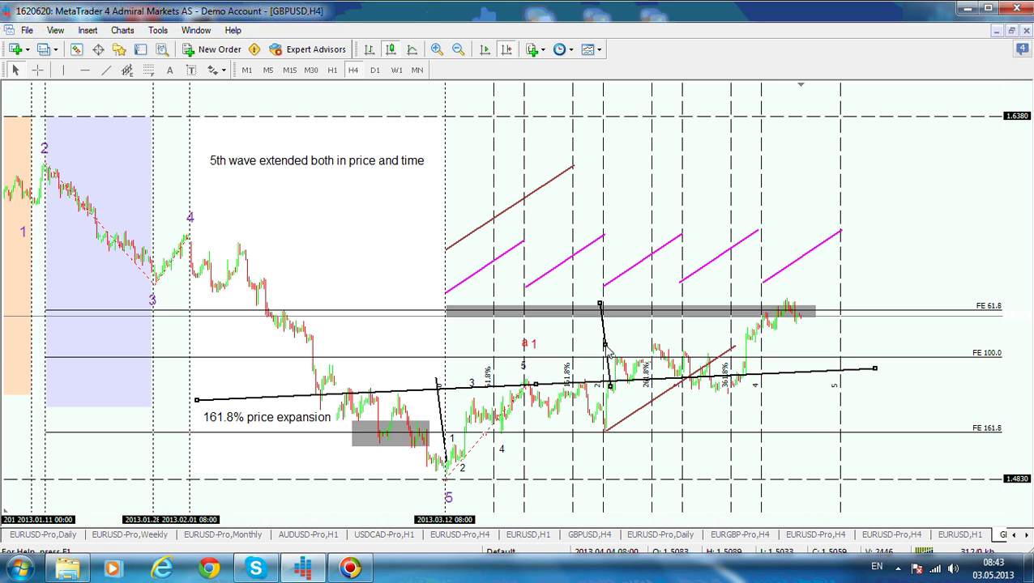
pyautogui.click(585, 409)
# Place a left price label at 1.5537 on the gray rectangle's starting edge and deselect the long black line
pyautogui.click(217, 69)
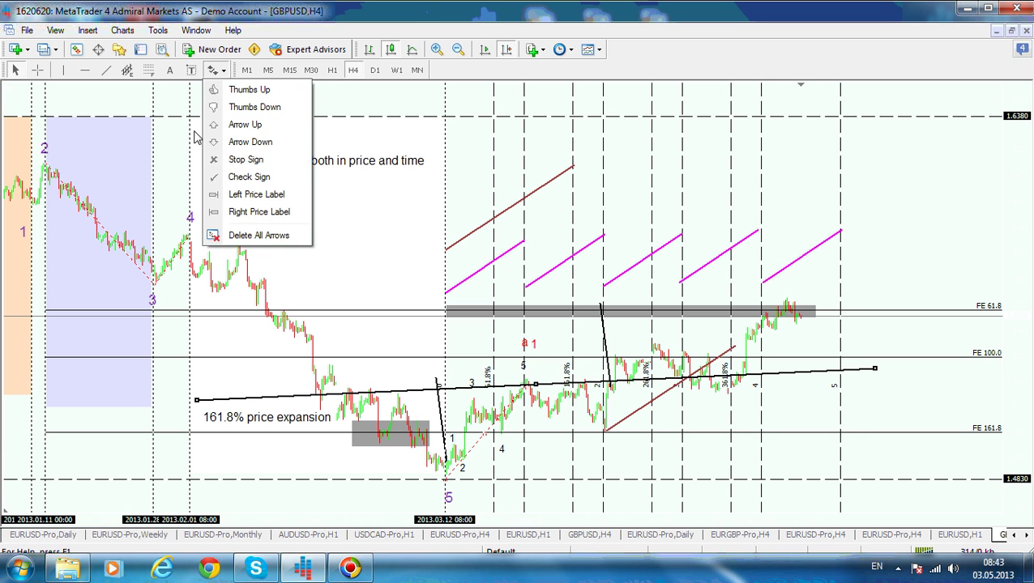
pyautogui.click(257, 194)
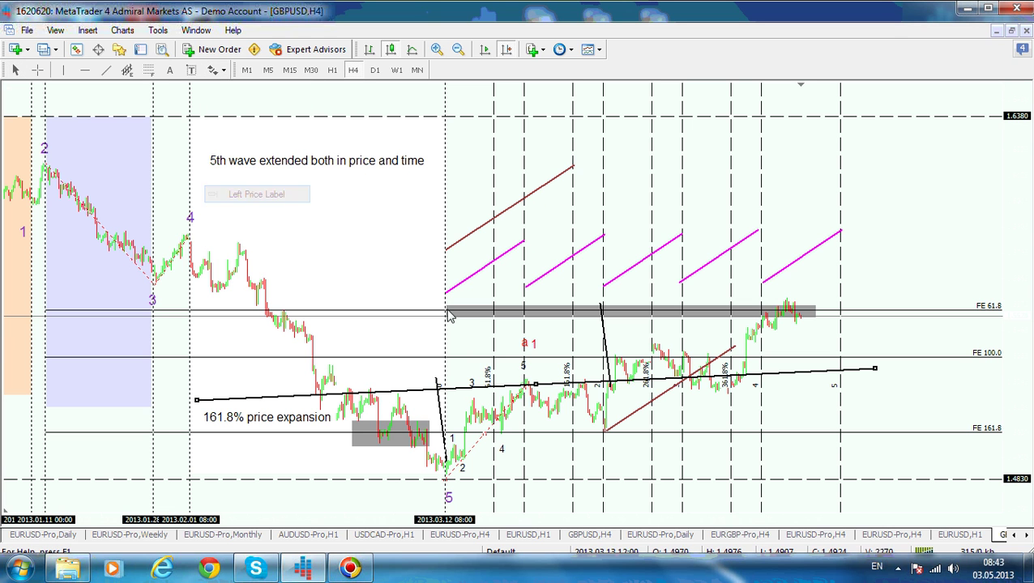
pyautogui.click(446, 315)
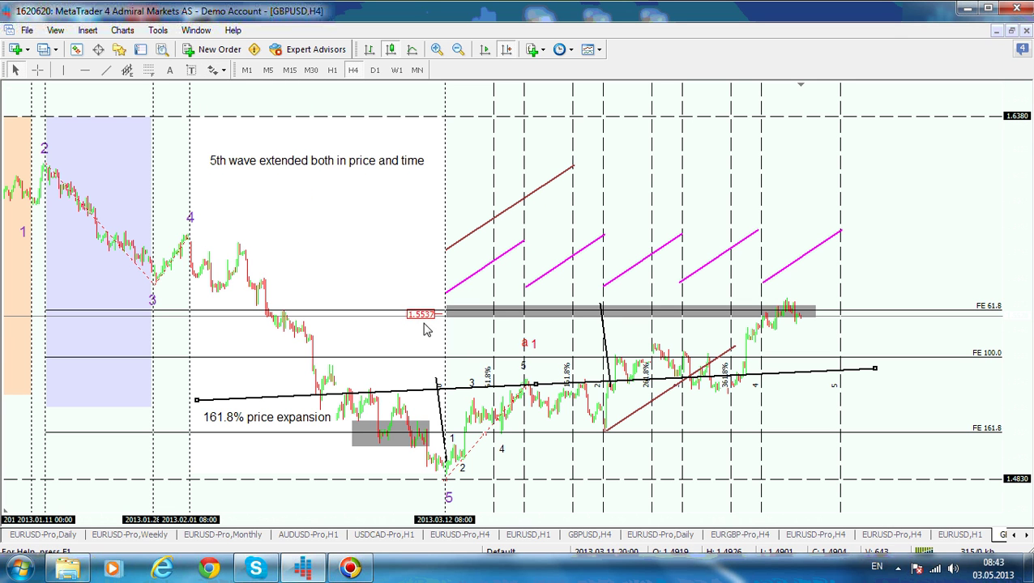
pyautogui.click(196, 409)
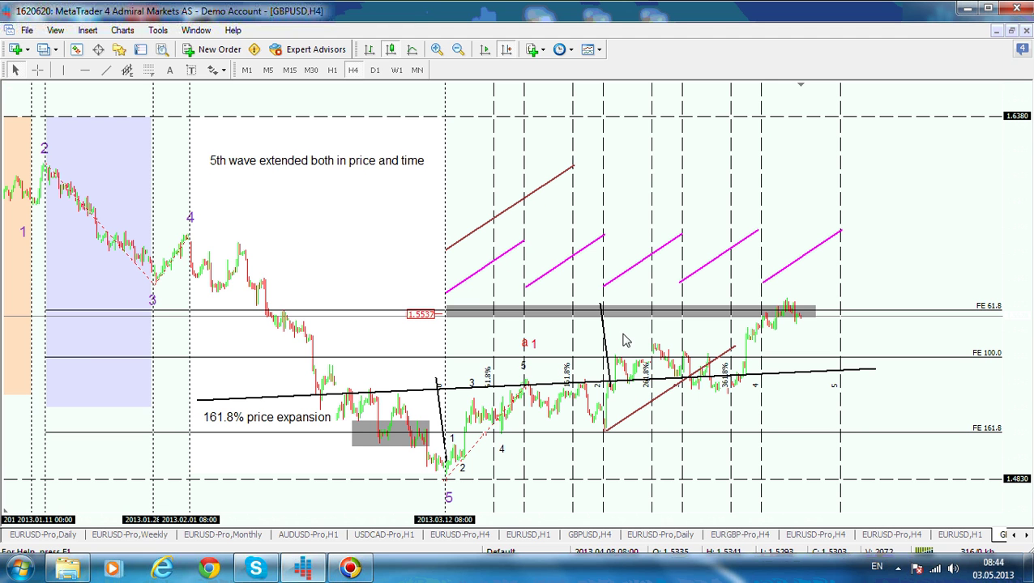
# Shorten the black line above wave 5 to end on the long black line, and copy it to the breakout just after time zone 2
pyautogui.doubleClick(440, 391)
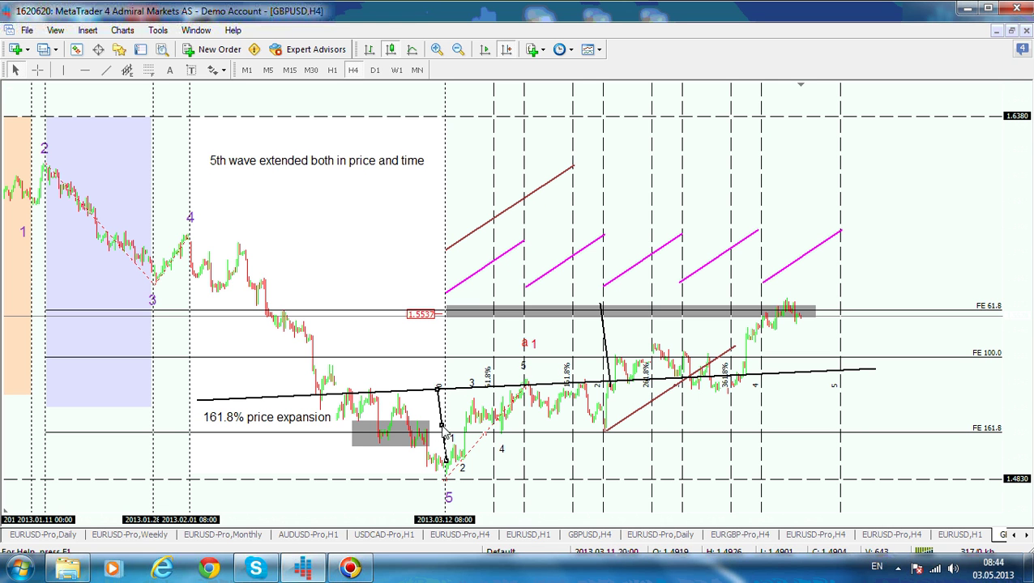
pyautogui.moveTo(447, 434); pyautogui.dragTo(606, 347)
# Delete only the older, longer black copy at time zone 2, restoring the time zones and the 1.4830 horizontal line
pyautogui.press('Delete')
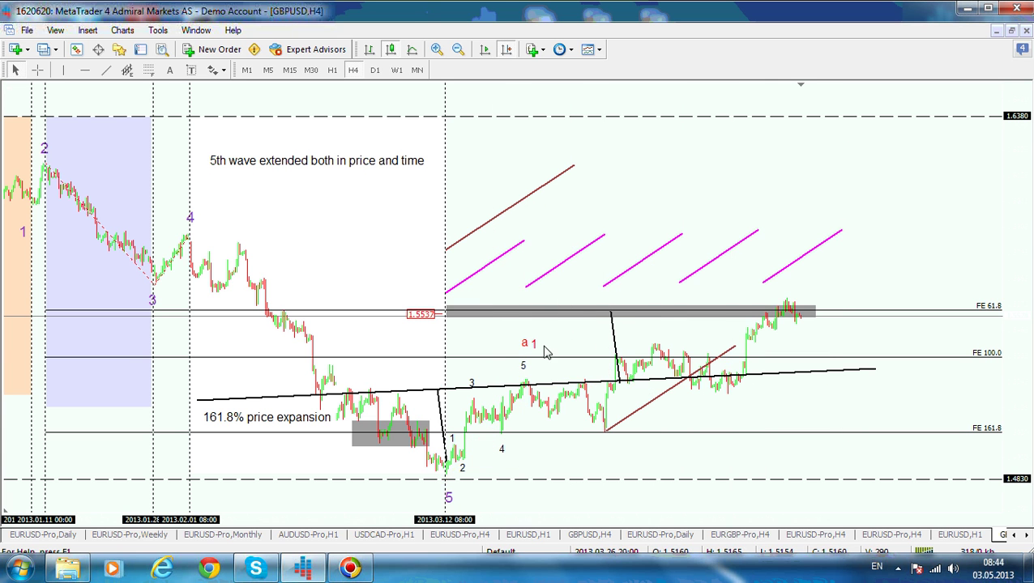
pyautogui.hotkey('ctrl', 'z')
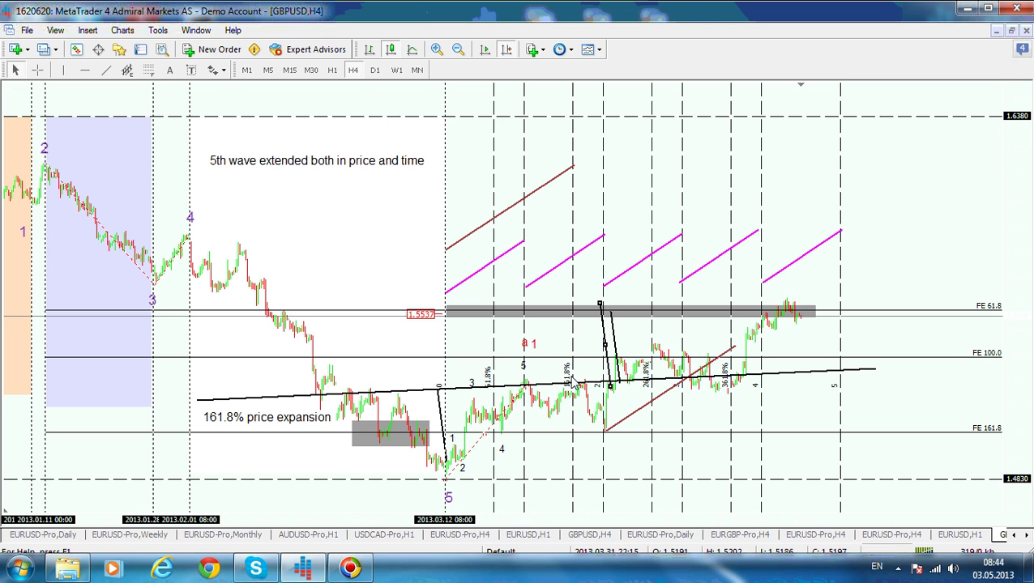
pyautogui.click(450, 469)
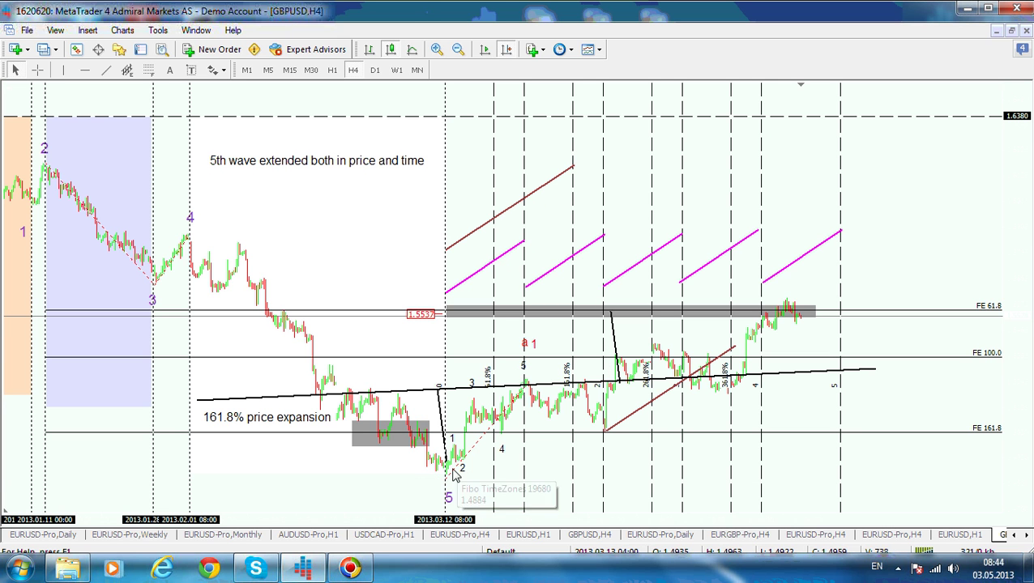
pyautogui.doubleClick(485, 493)
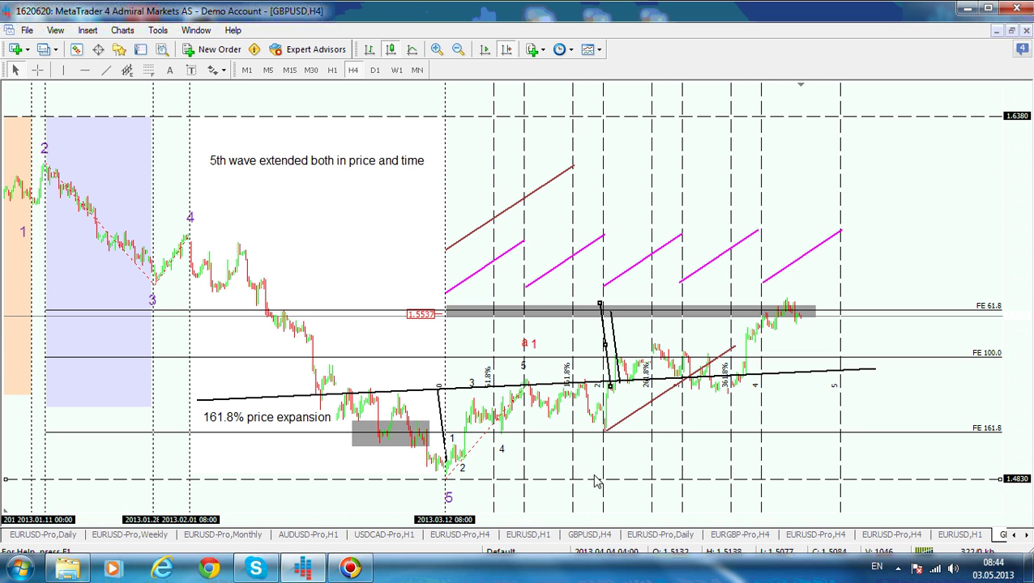
pyautogui.click(598, 440)
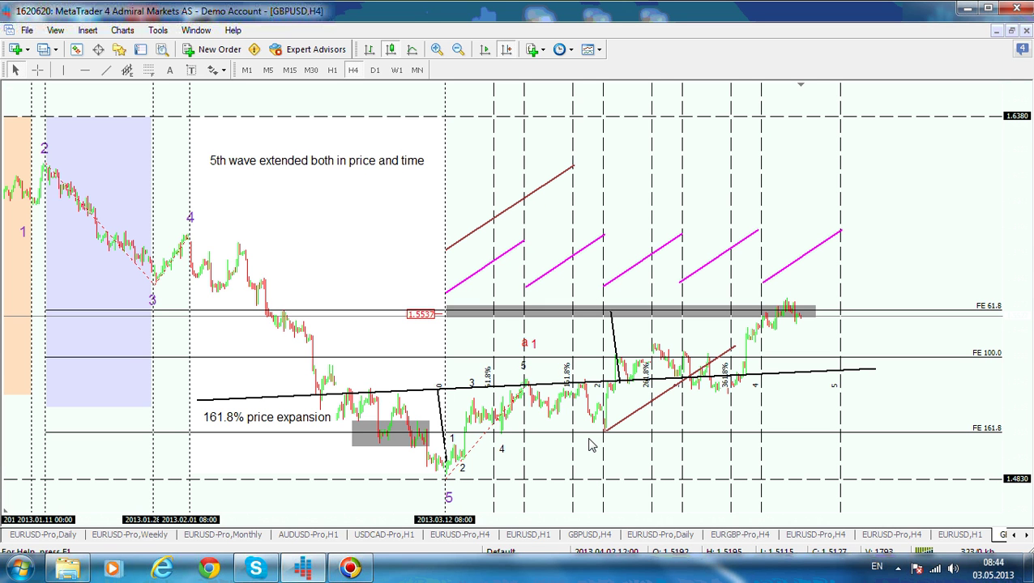
pyautogui.doubleClick(591, 445)
pyautogui.click(591, 445)
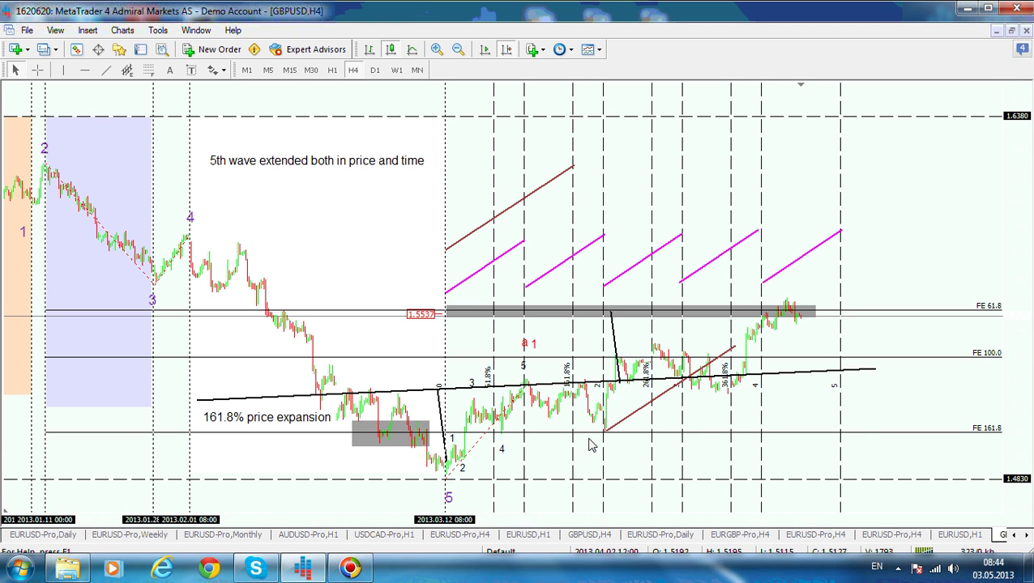